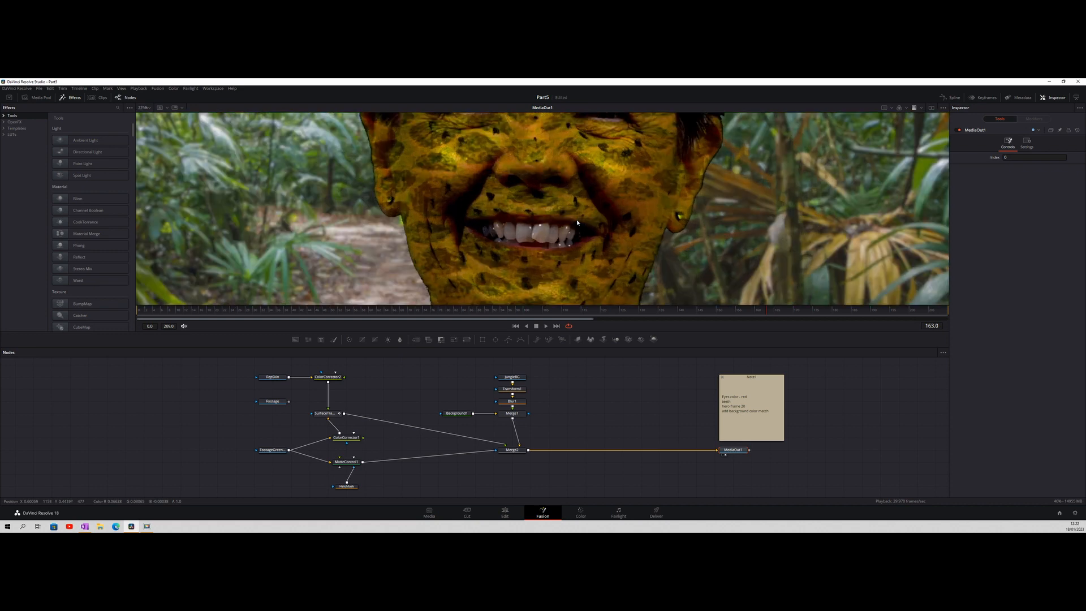
Examine the eyes up close in the final composite and in the FootageGreenGone node, playing the footage back
drag(552, 185, 928, 227)
drag(302, 226, 711, 237)
drag(251, 244, 651, 238)
drag(818, 233, 723, 236)
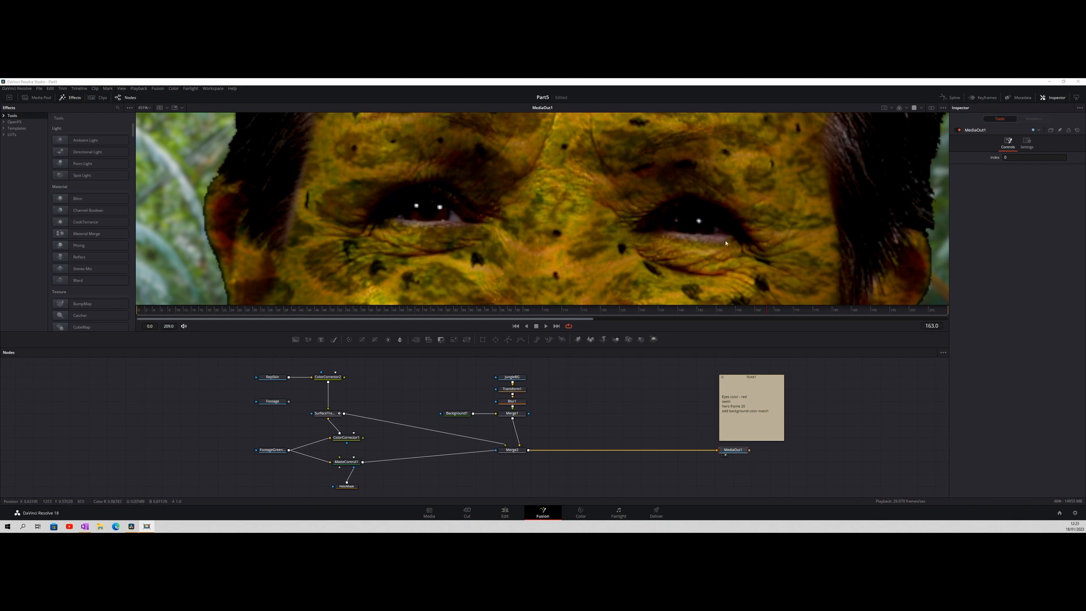
click(264, 455)
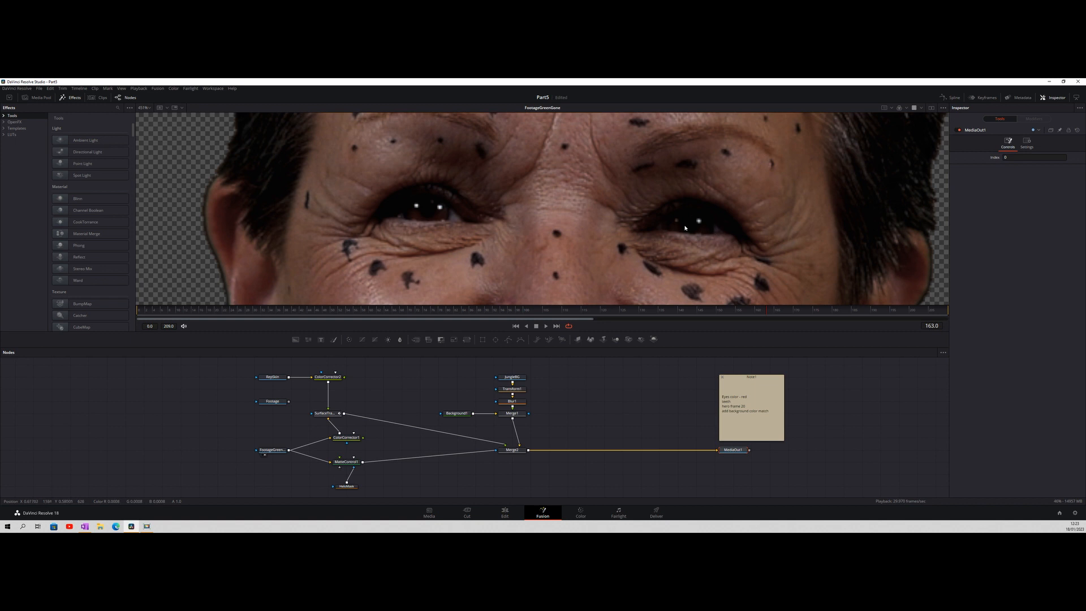
click(547, 327)
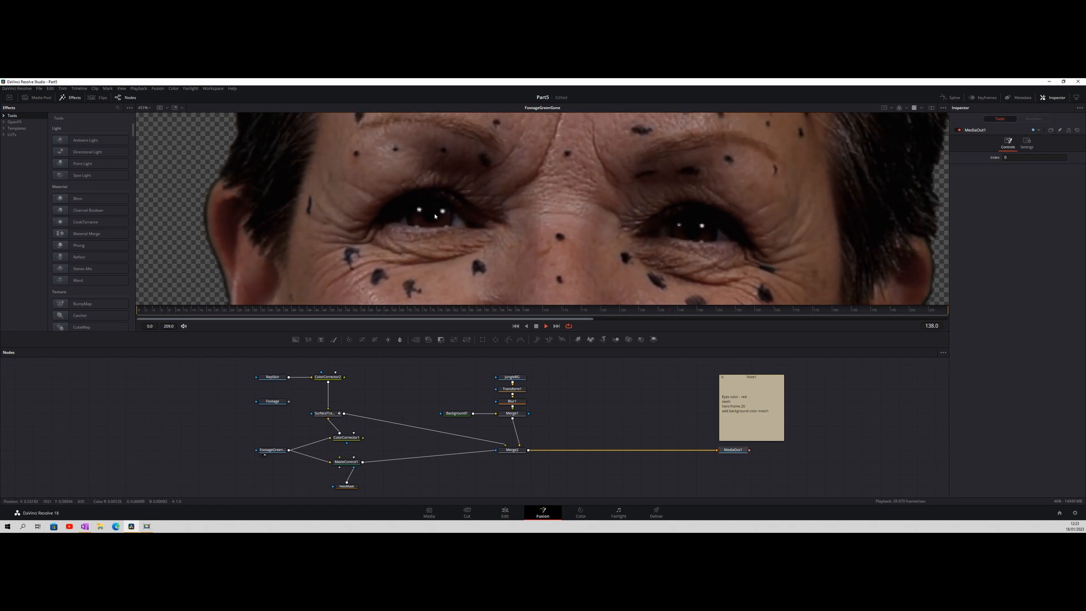
click(536, 327)
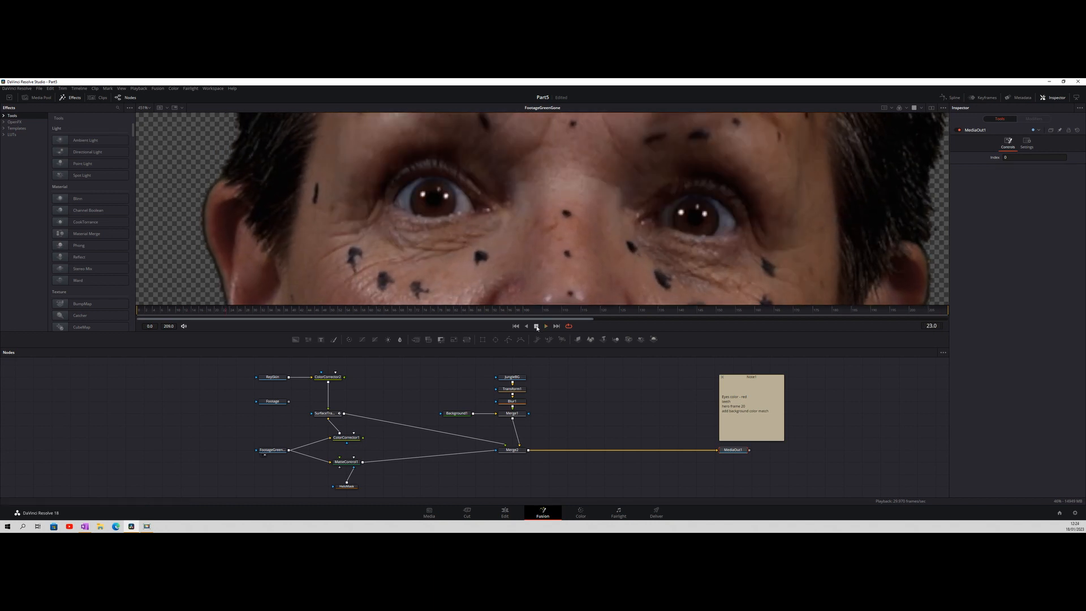
Go to frame 96 and disconnect Merge2 from MediaOut1
click(508, 310)
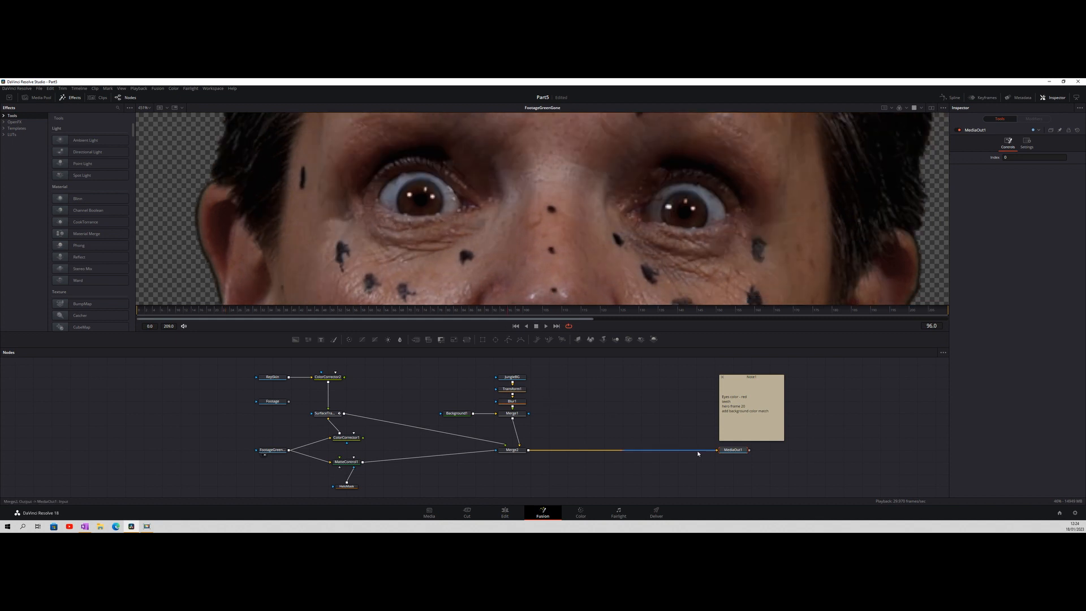
mouse_move(716, 451)
mouse_down()
mouse_move(634, 450)
mouse_move(716, 450)
mouse_up()
click(702, 452)
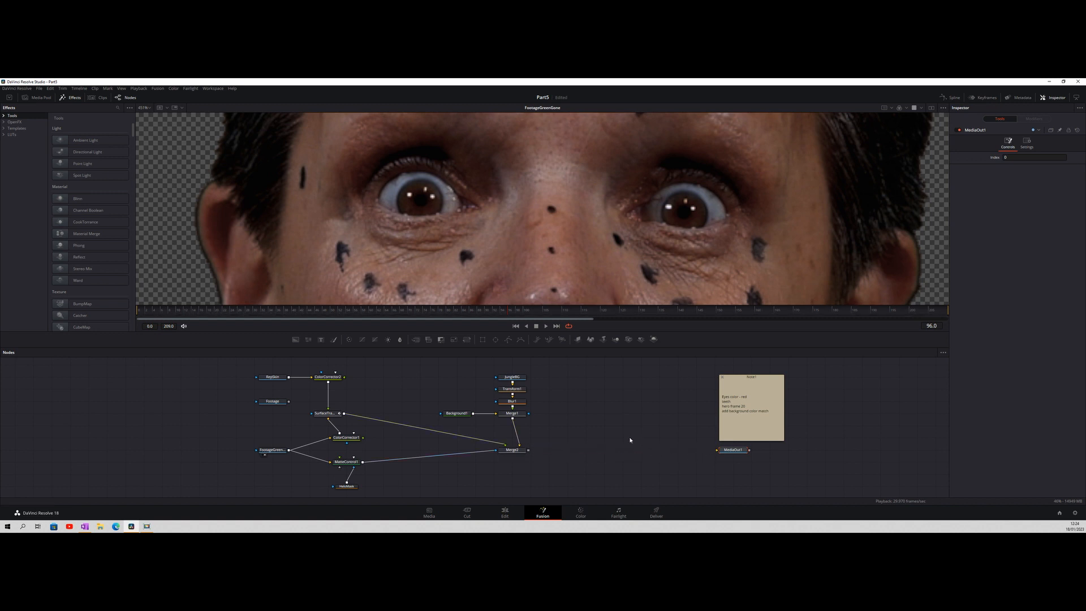
Add a Color Corrector node below the mask branch, feed it from the FootageGreenGone output and show it in the viewer
scroll(618, 403, down, 2)
drag(559, 418, 582, 371)
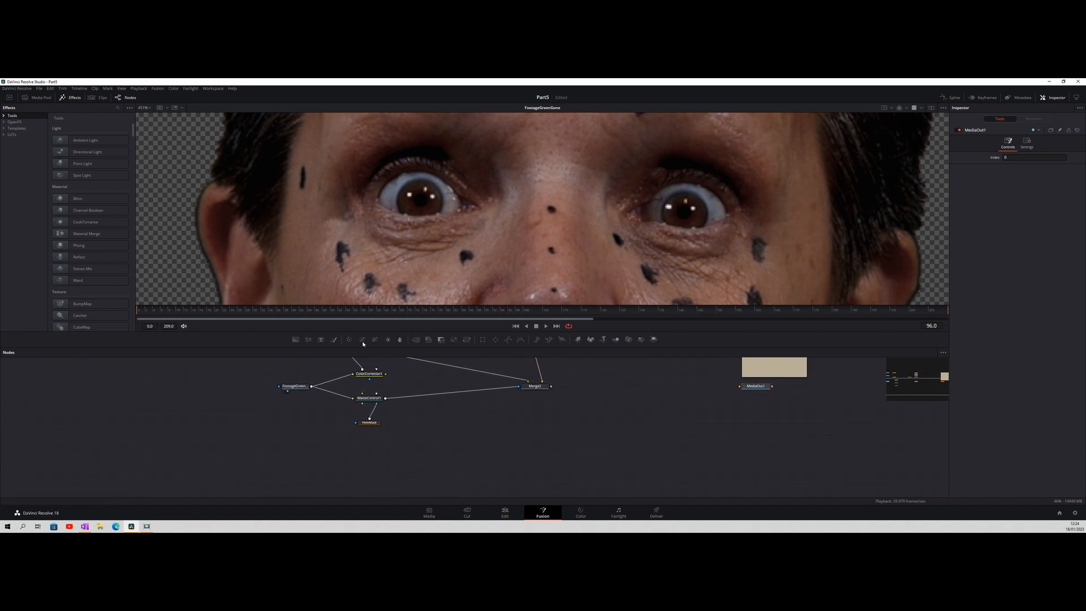
drag(351, 339, 379, 448)
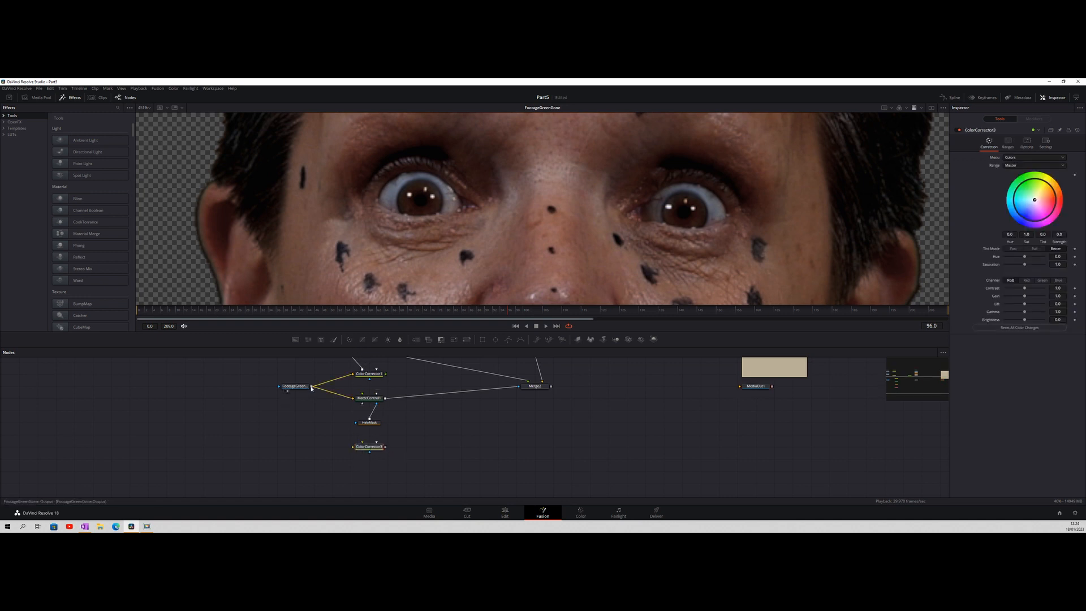
drag(312, 387, 354, 449)
key(1)
mouse_move(1035, 201)
mouse_down()
mouse_move(1033, 214)
mouse_move(1005, 179)
mouse_move(1032, 205)
mouse_up()
click(1078, 131)
drag(1030, 265, 1032, 265)
mouse_move(1025, 290)
mouse_down()
mouse_move(1041, 289)
mouse_move(1025, 290)
mouse_up()
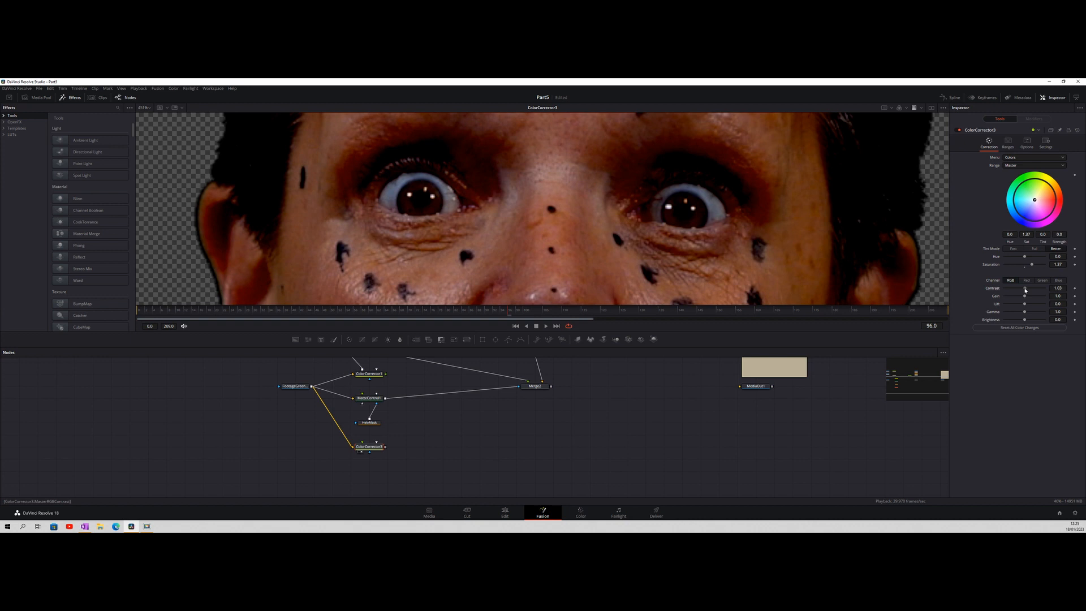
click(362, 379)
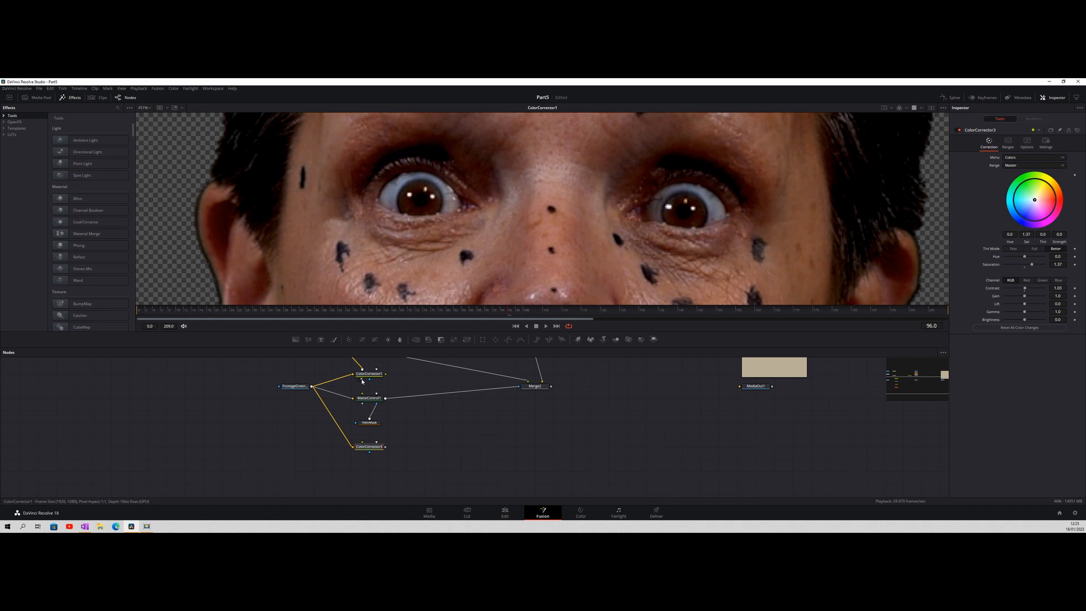
click(362, 452)
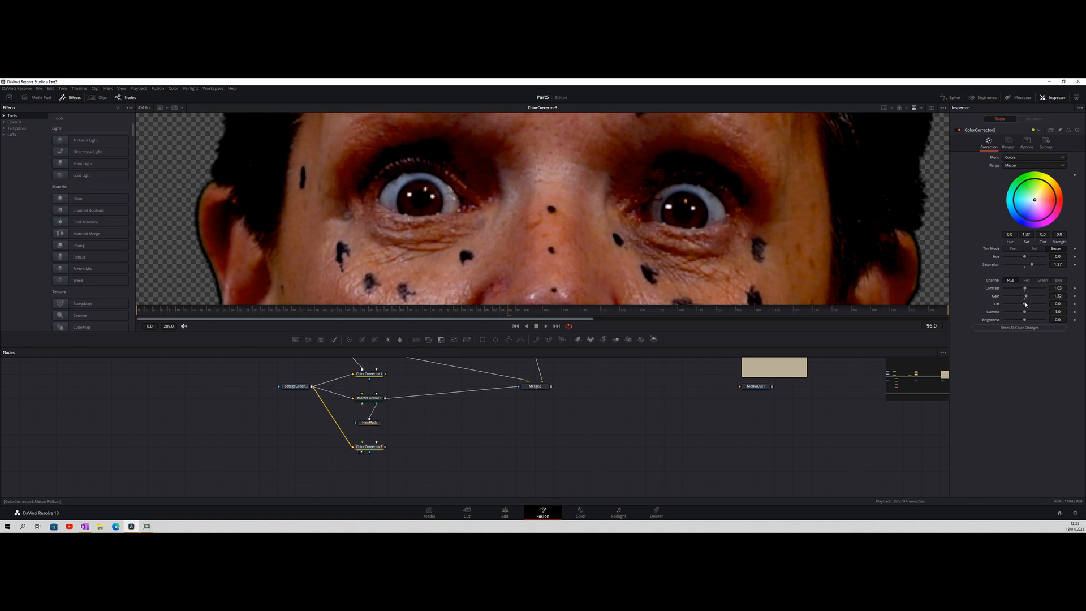
drag(1025, 305, 1025, 306)
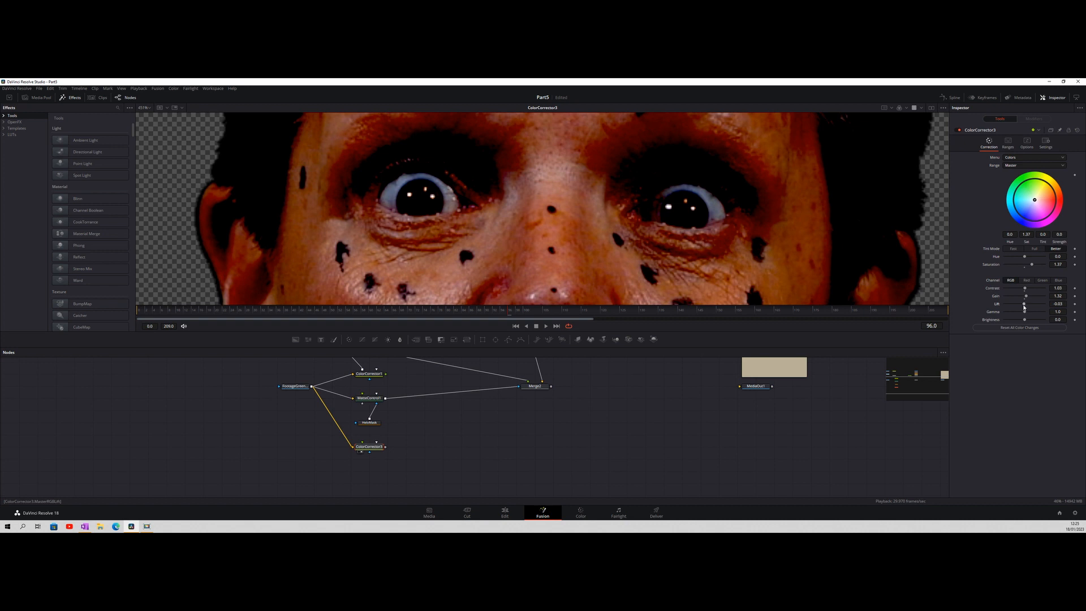
drag(1025, 306, 1025, 306)
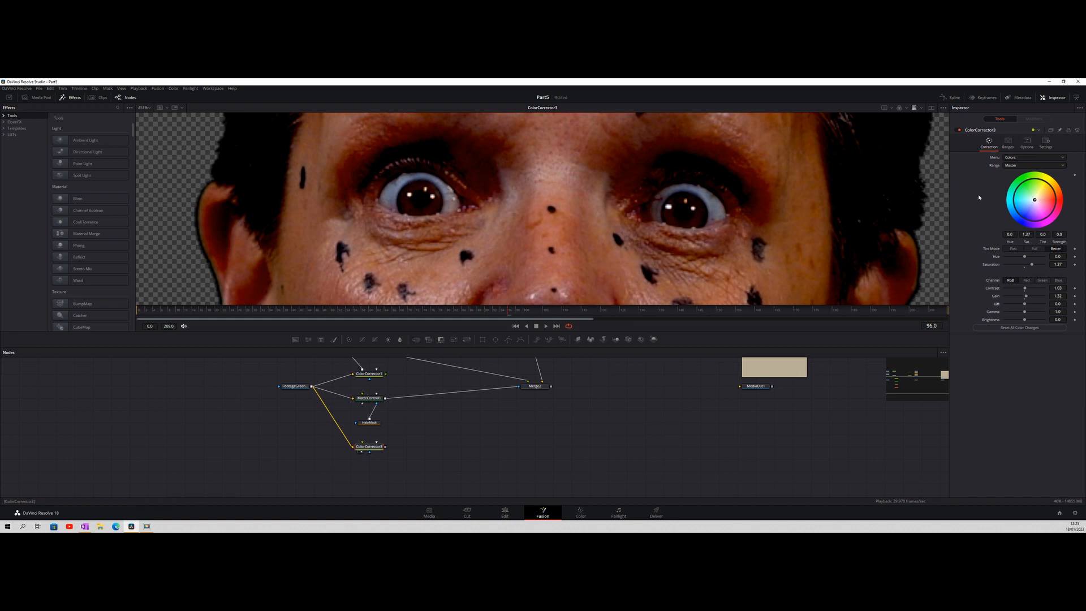
click(1078, 131)
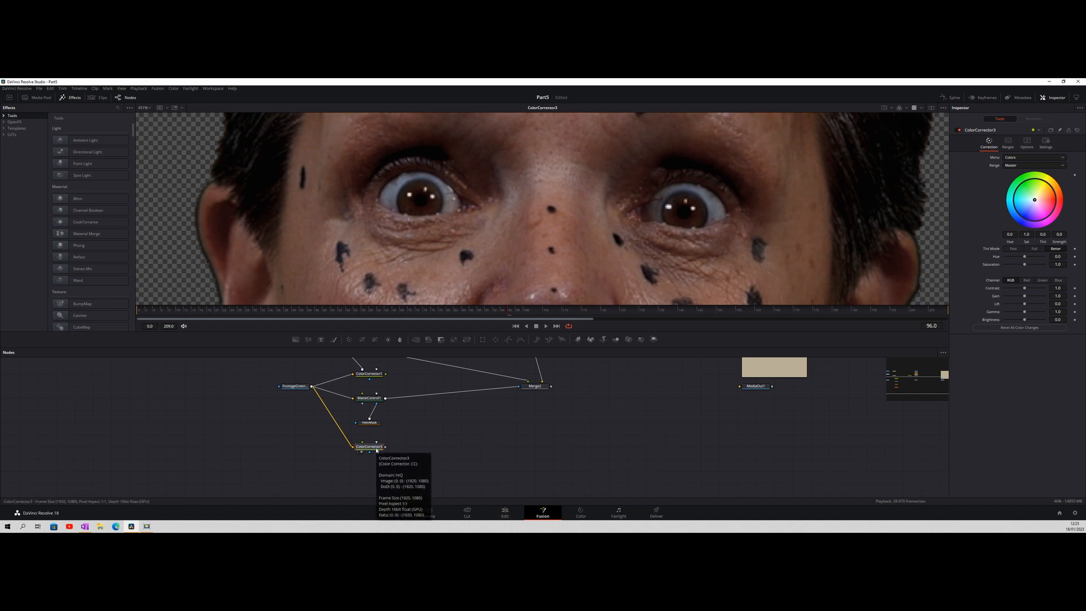
Add a Tracker node after ColorCorrector3 and space it farther along the branch
key(F2)
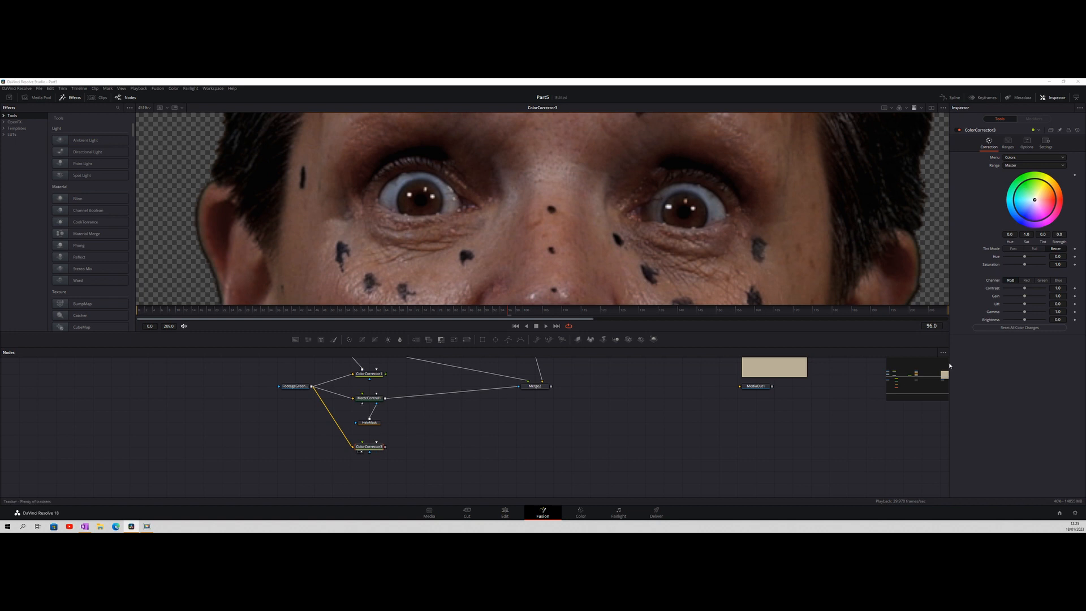
key(Return)
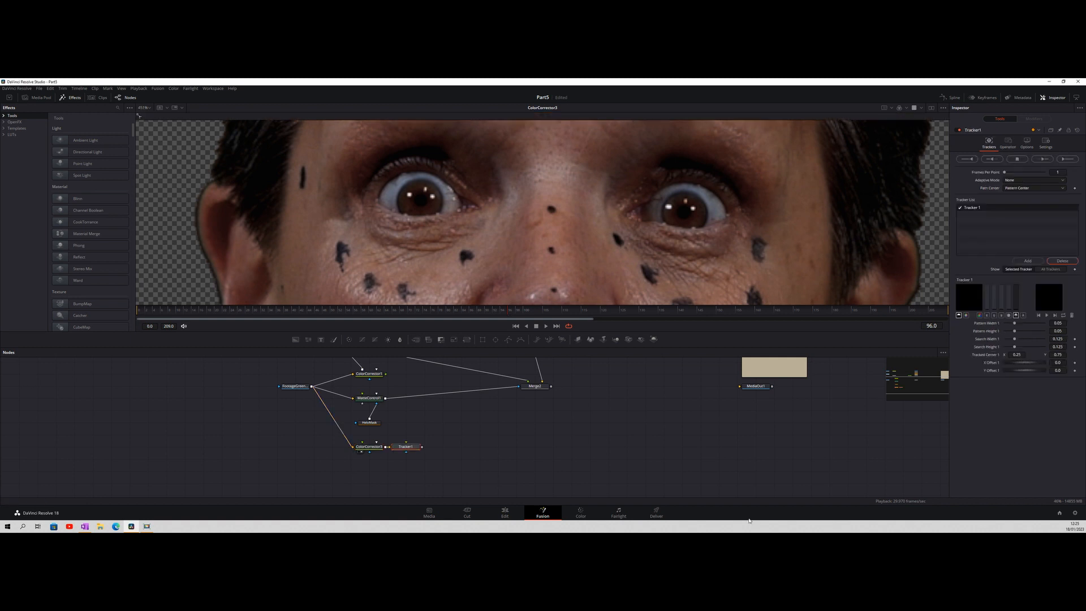
drag(409, 449, 446, 449)
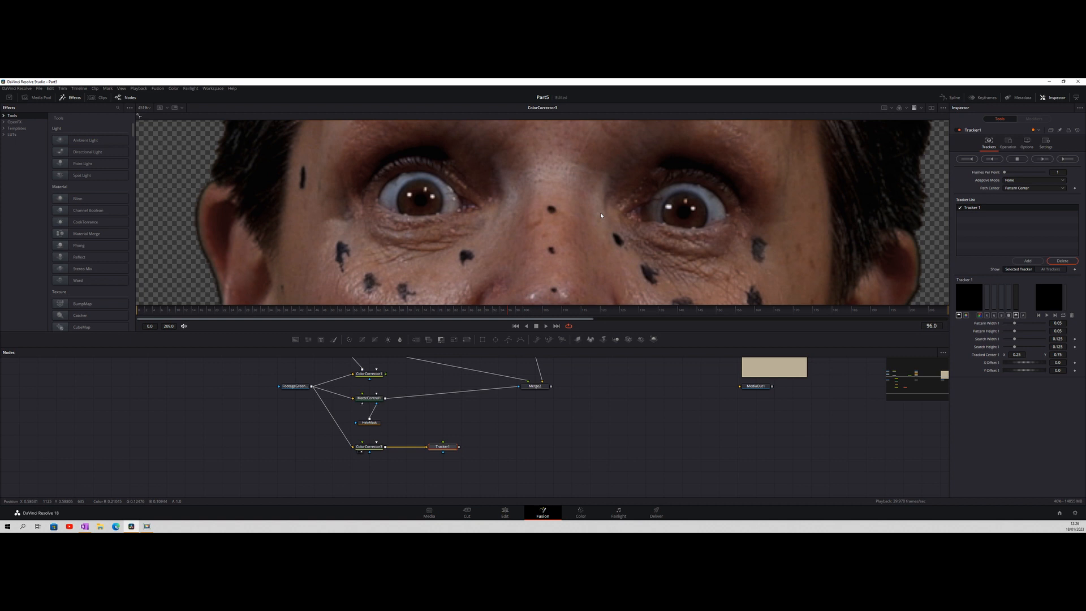
Place the tracker on the black dot at the bridge of the nose and shrink its pattern and search boxes around it
scroll(601, 215, down, 10)
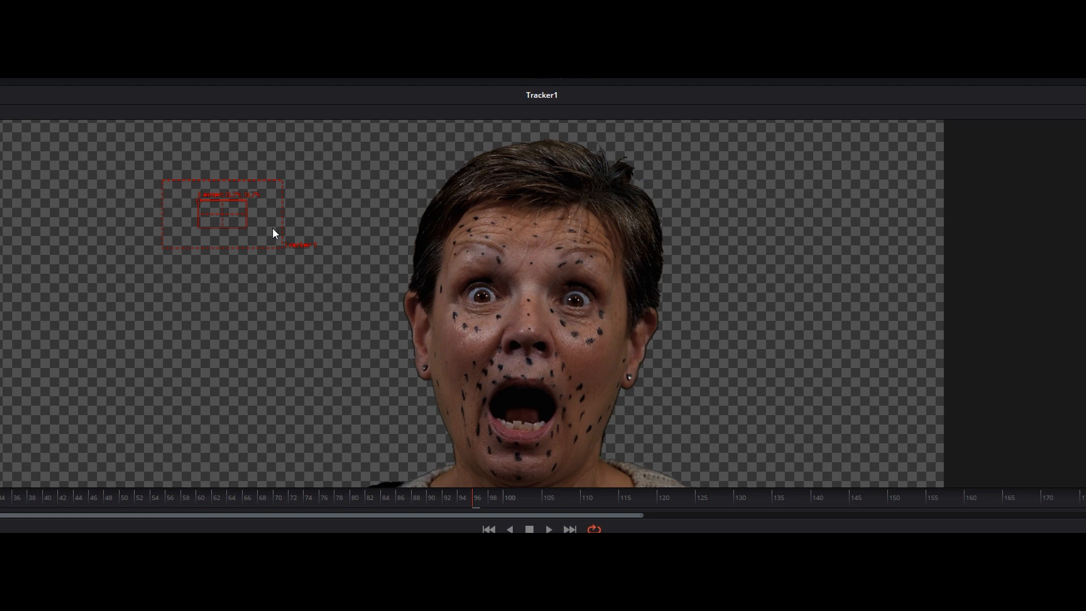
drag(198, 199, 507, 287)
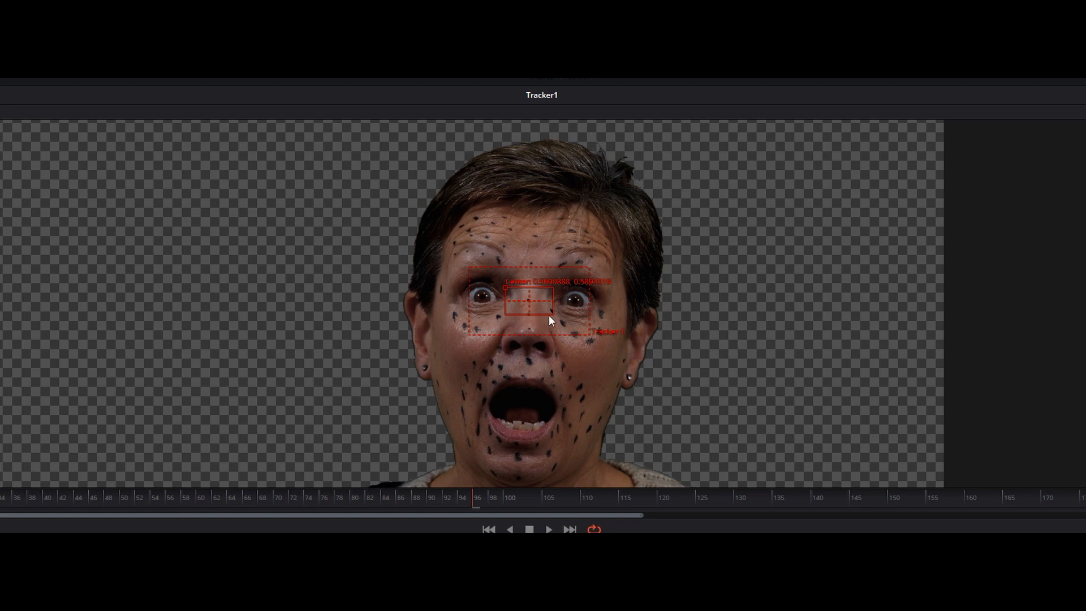
scroll(549, 321, up, 5)
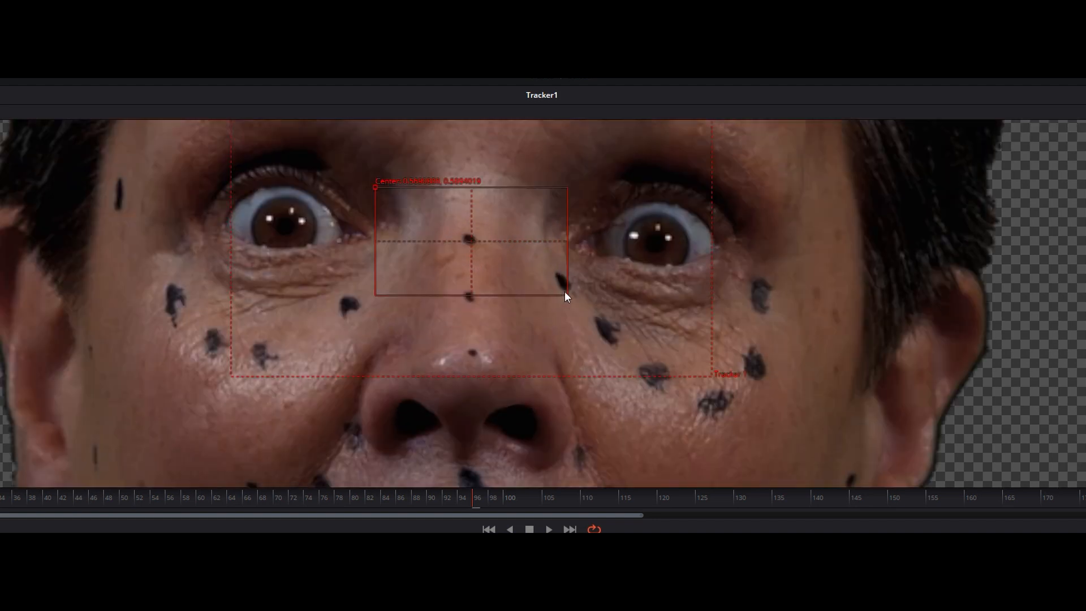
drag(567, 295, 498, 254)
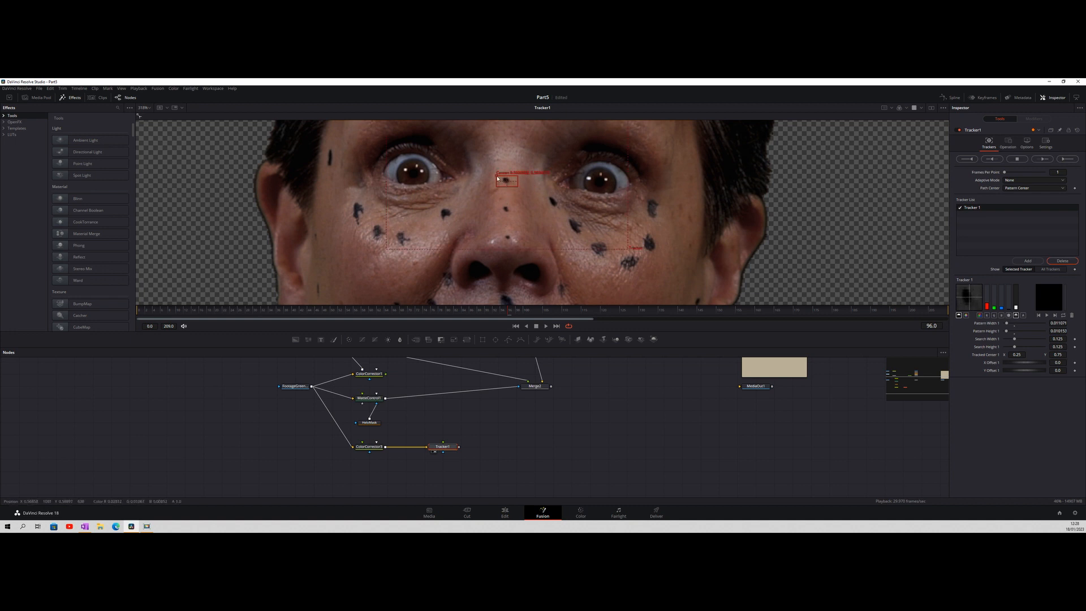
drag(497, 177, 495, 177)
drag(627, 249, 536, 199)
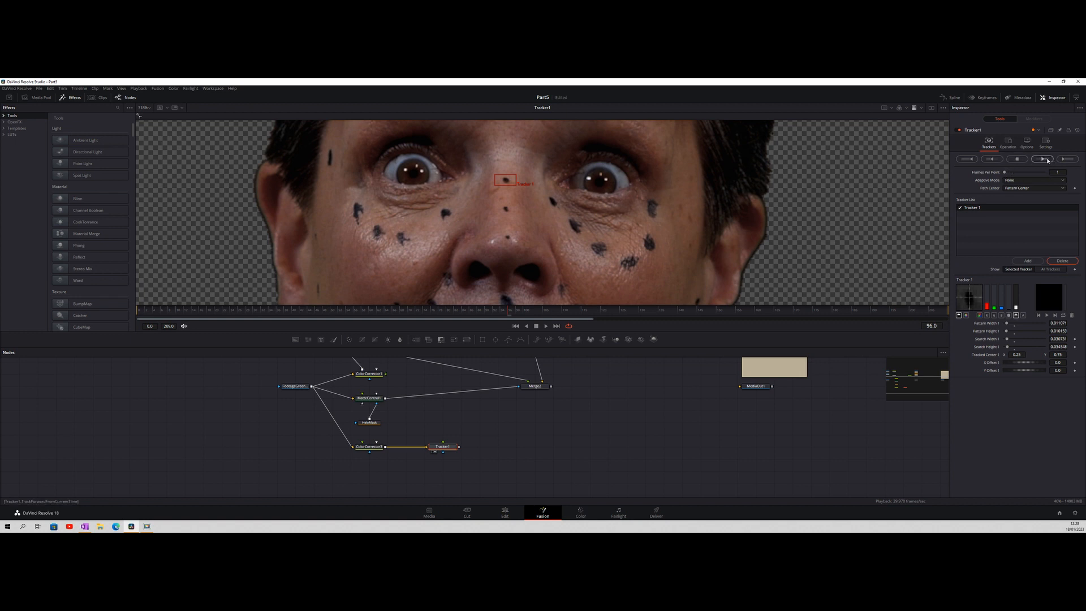
Track the nose dot forward through the whole clip and play back the tracked footage
click(1068, 159)
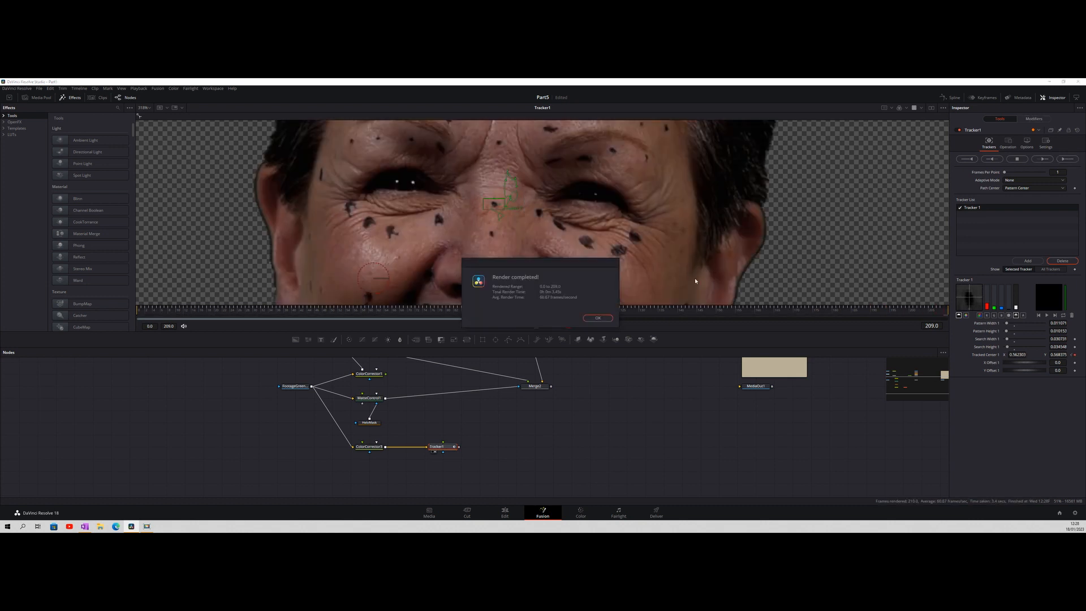
click(610, 318)
click(546, 326)
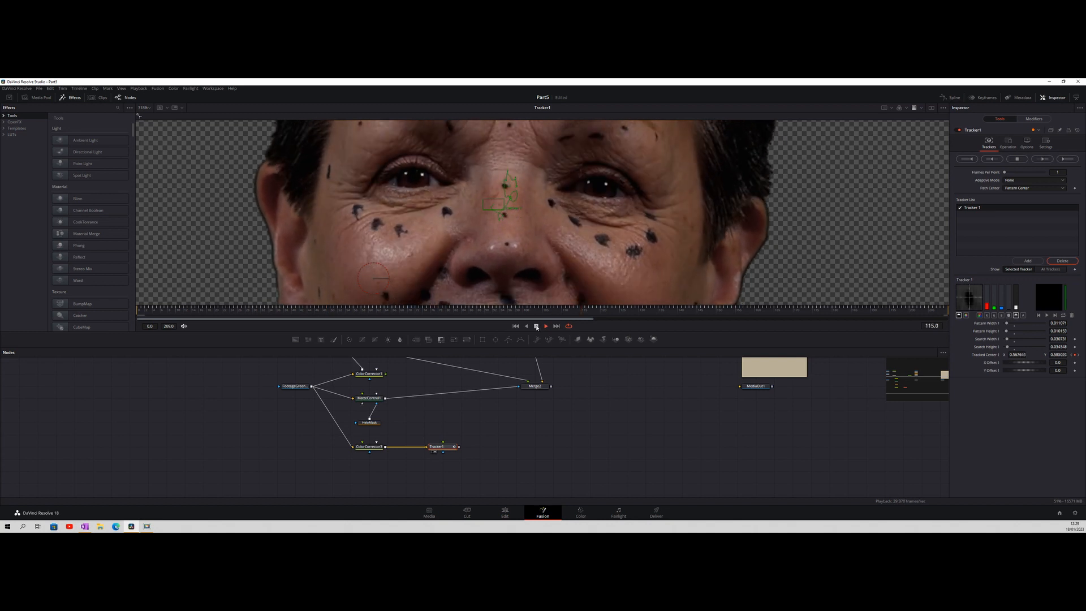
click(536, 327)
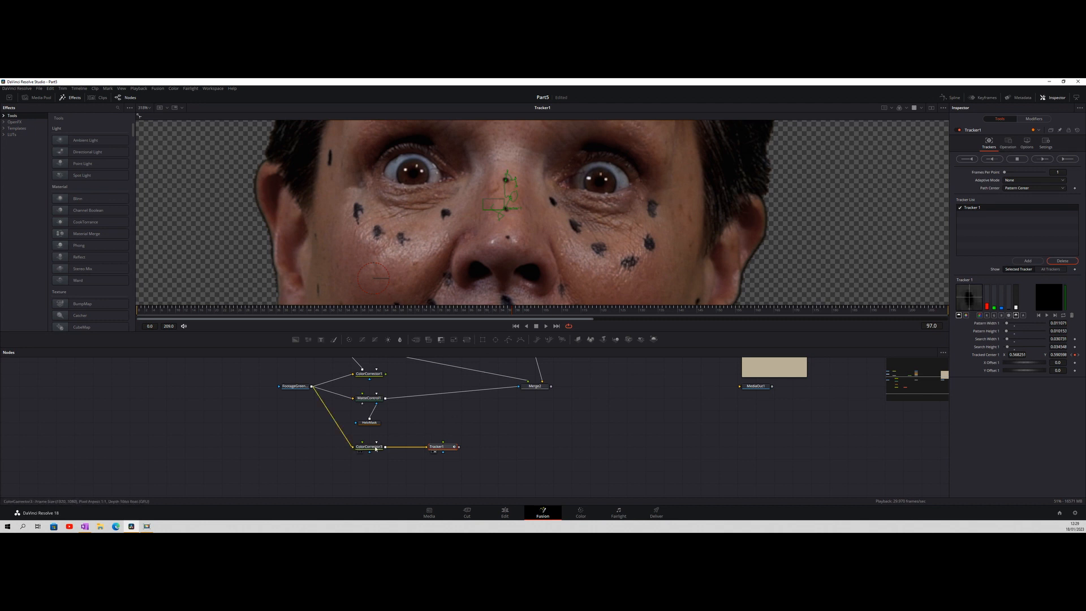
Set ColorCorrector3 to contrast 0.997, gain 1.816, lift 0.006, saturation 0.782, gamma 0.982 and brightness 0.029
click(371, 448)
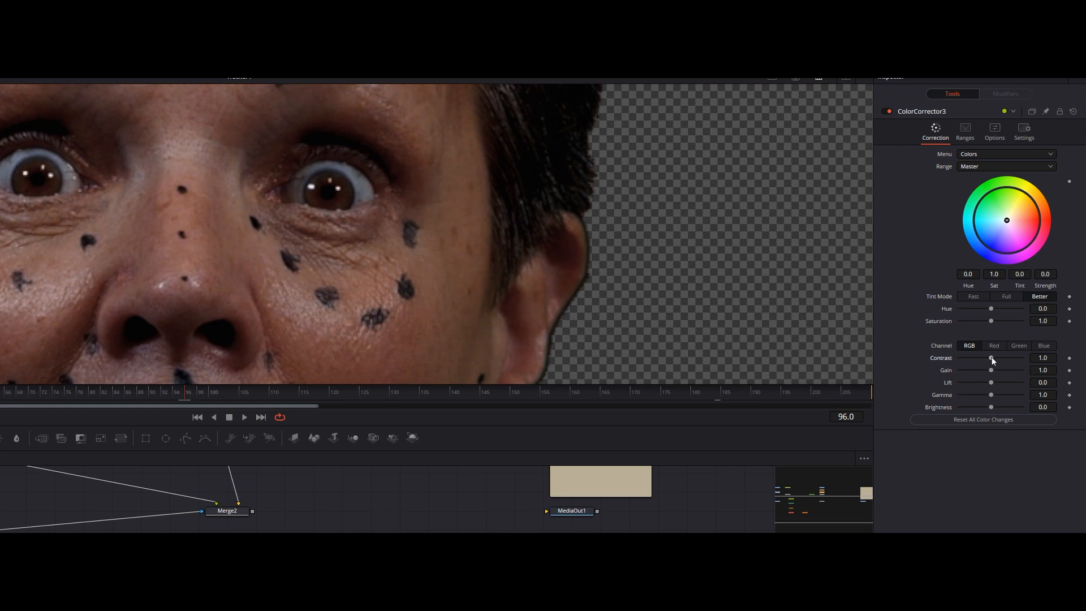
drag(992, 357, 1046, 380)
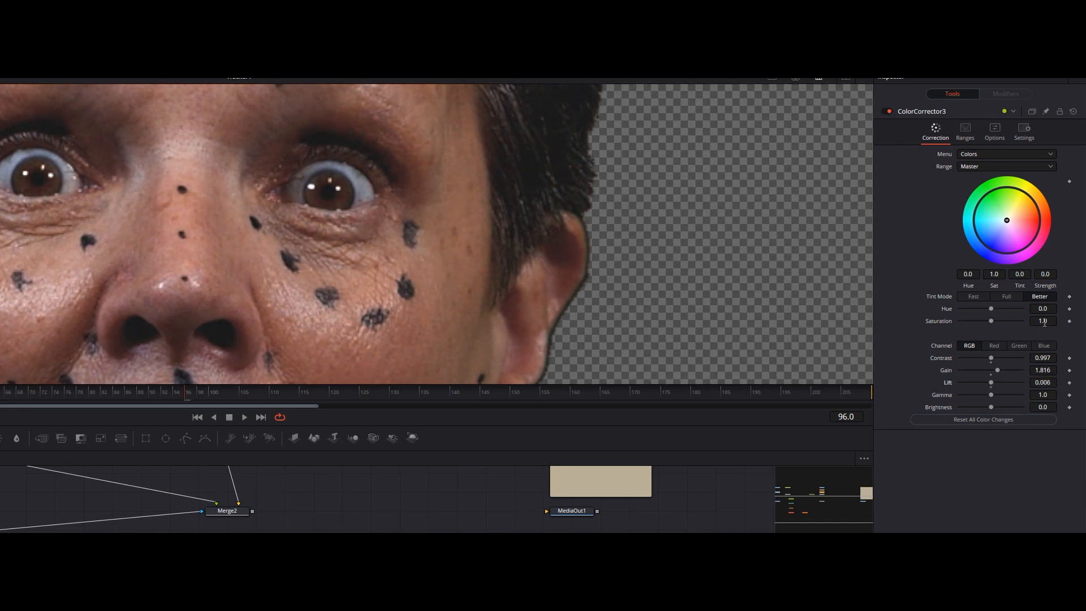
drag(1045, 322, 1037, 322)
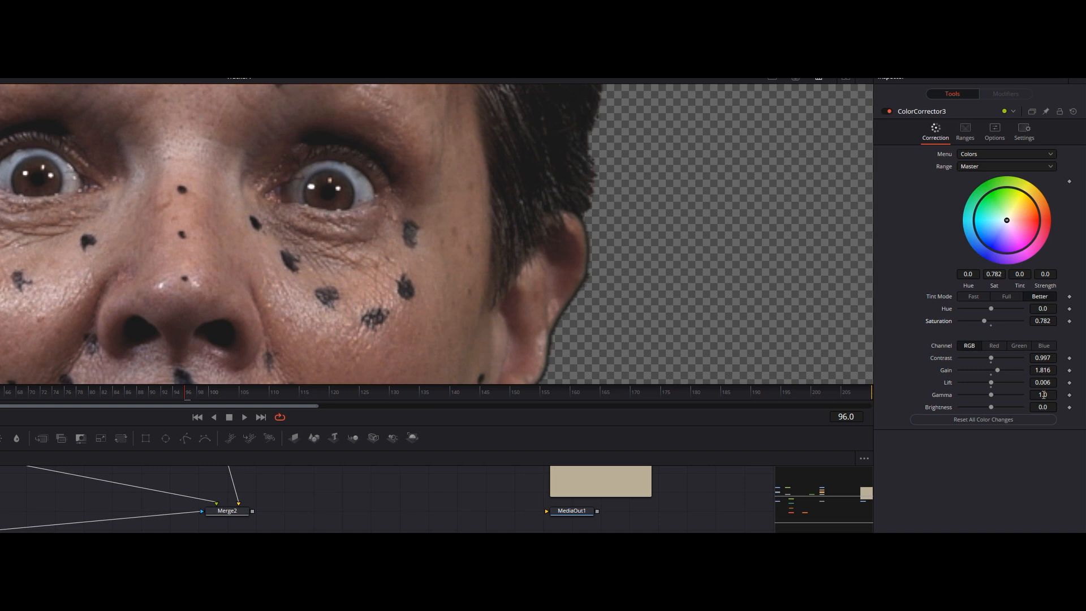
drag(1043, 395, 1045, 395)
drag(1046, 407, 1046, 408)
At frame 178, refine ColorCorrector3 to brightness 0.001, gamma 0.989 and gain 1.834
click(681, 393)
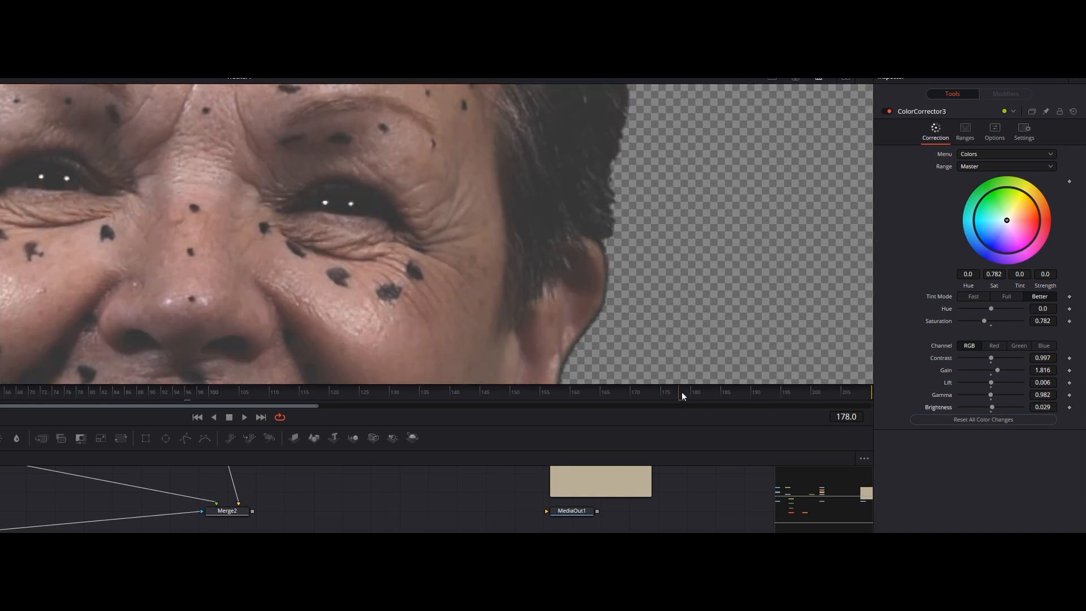
mouse_move(1050, 406)
mouse_down()
mouse_move(1039, 407)
mouse_move(1044, 395)
mouse_up()
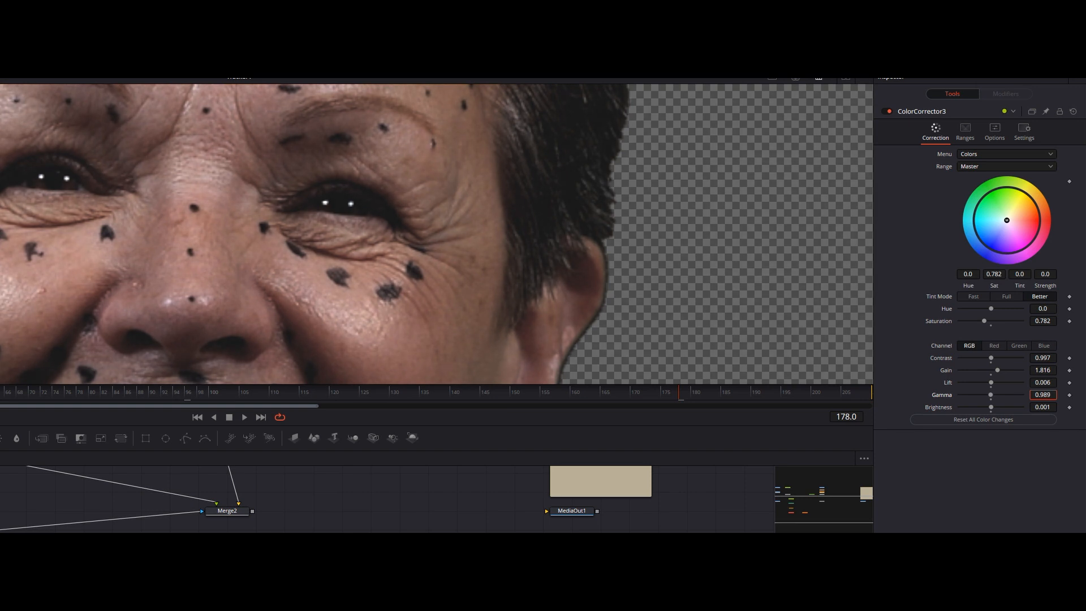
drag(1044, 369, 1047, 370)
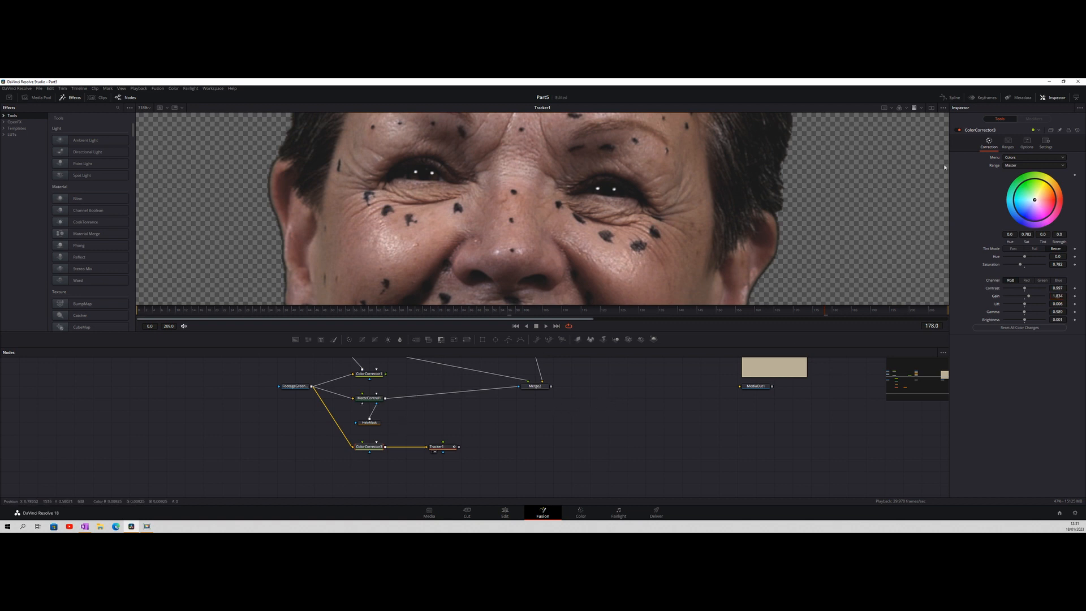
Compare the footage with and without ColorCorrector3 by switching the node off and on
click(956, 131)
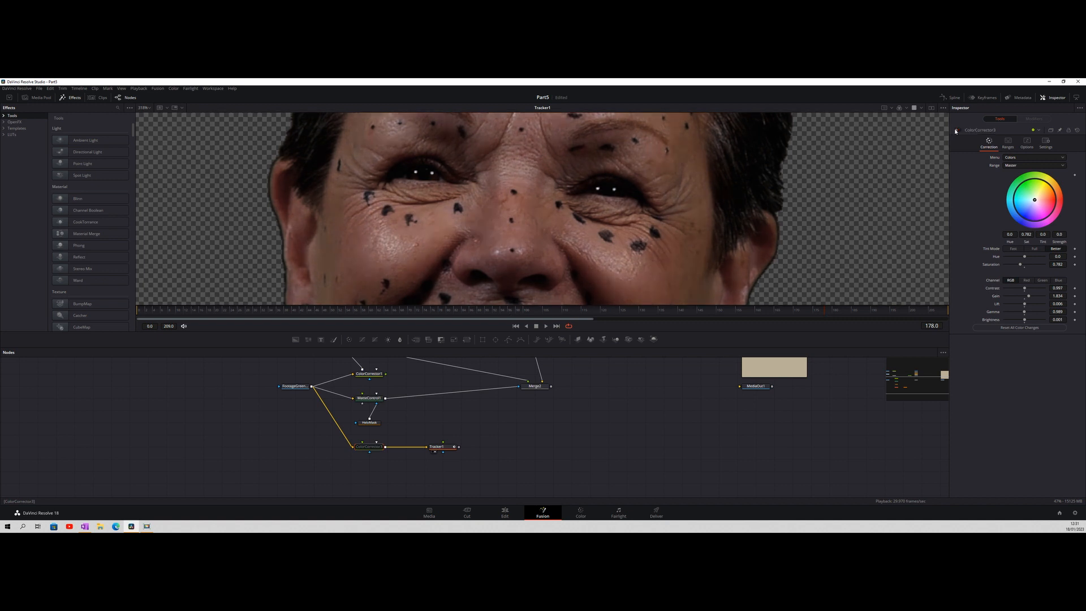
click(955, 131)
click(955, 131)
click(956, 130)
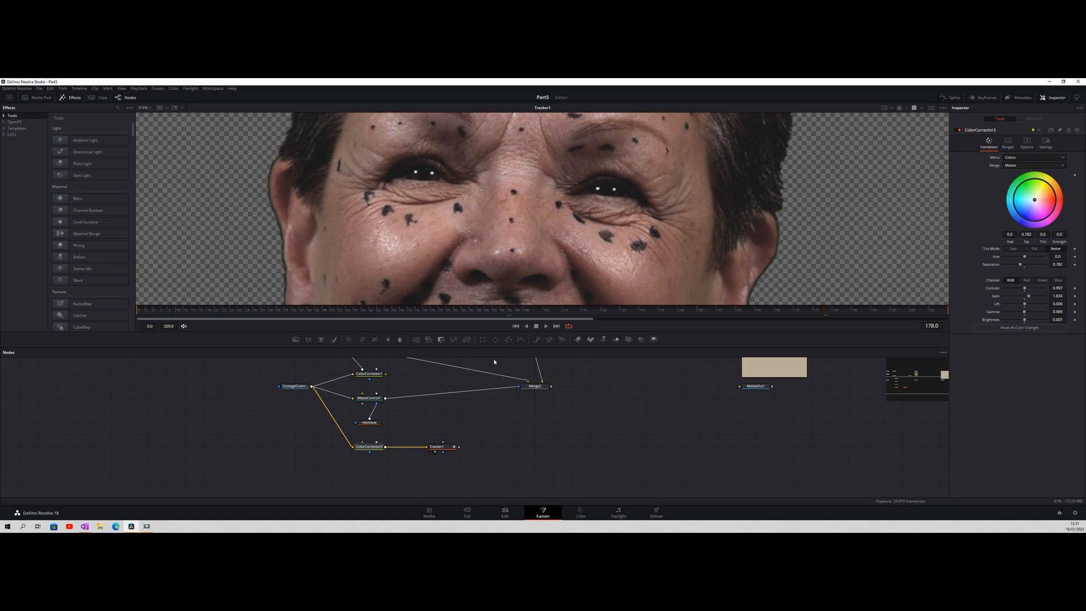
Select ColorCorrector3 and Tracker1 together and move them well below the rest of the node tree
drag(491, 357, 461, 423)
drag(472, 467, 368, 477)
scroll(561, 445, left, 10)
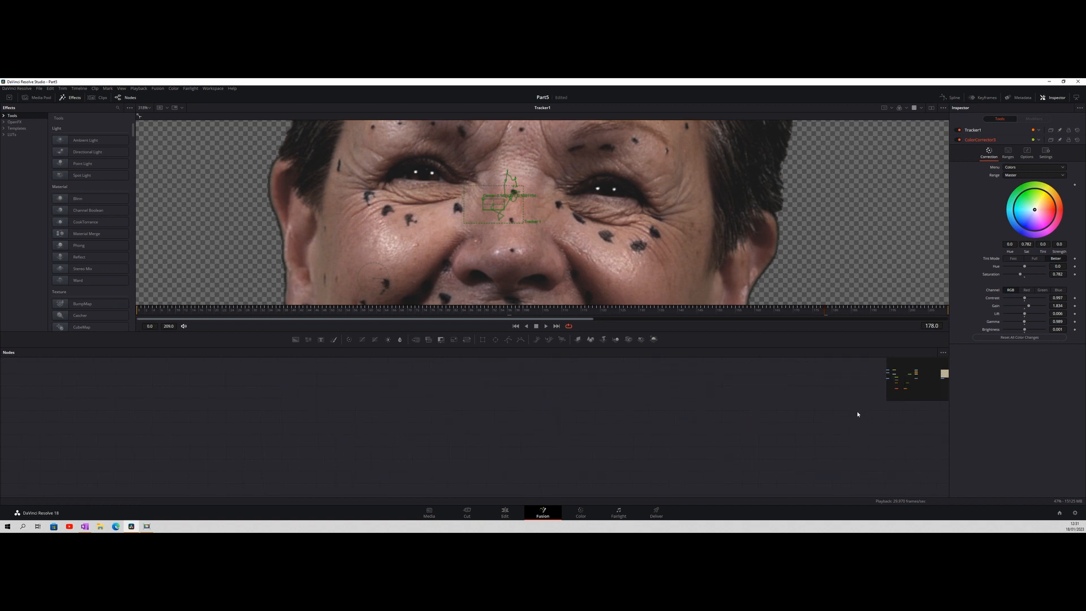
drag(687, 396, 203, 368)
drag(180, 305, 96, 288)
drag(511, 425, 398, 466)
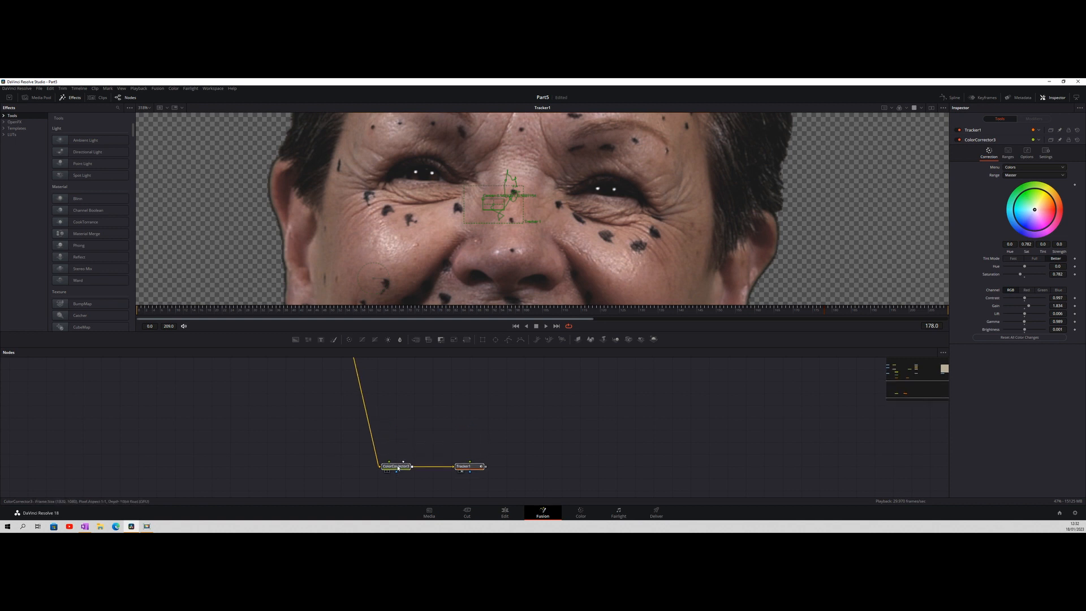
Add an Ellipse mask node and place its shape over the eye on the image's left side, shrunk to roughly the eye's size
drag(477, 367, 496, 386)
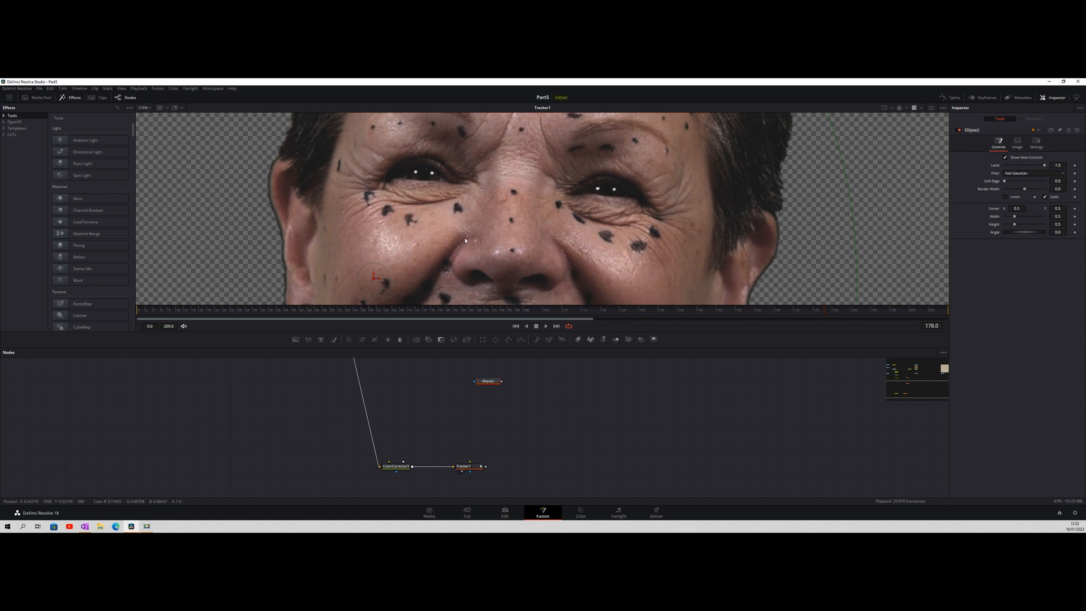
scroll(465, 240, down, 6)
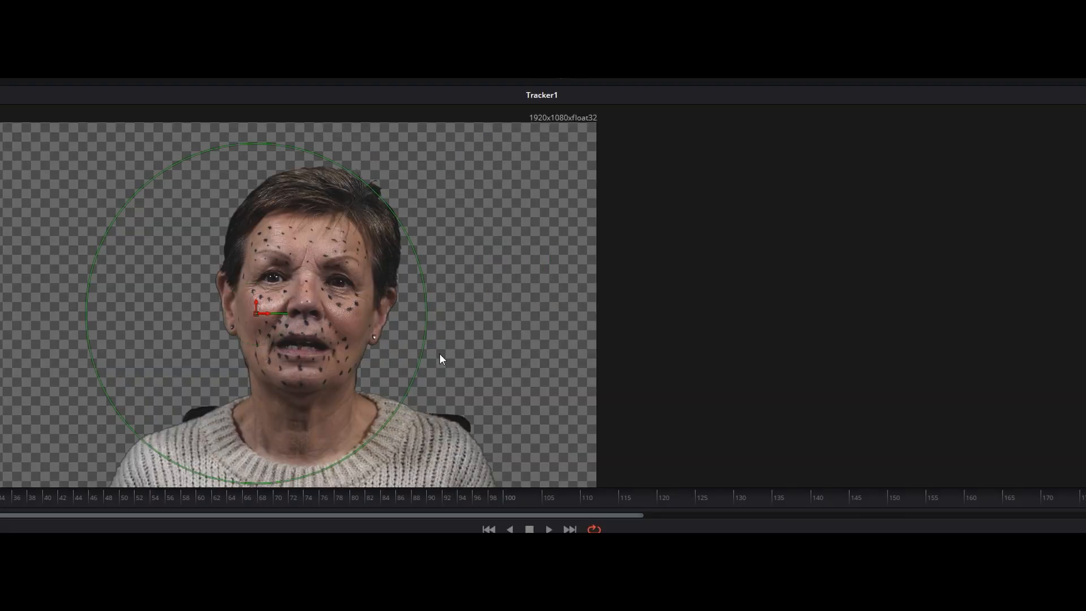
drag(267, 313, 290, 264)
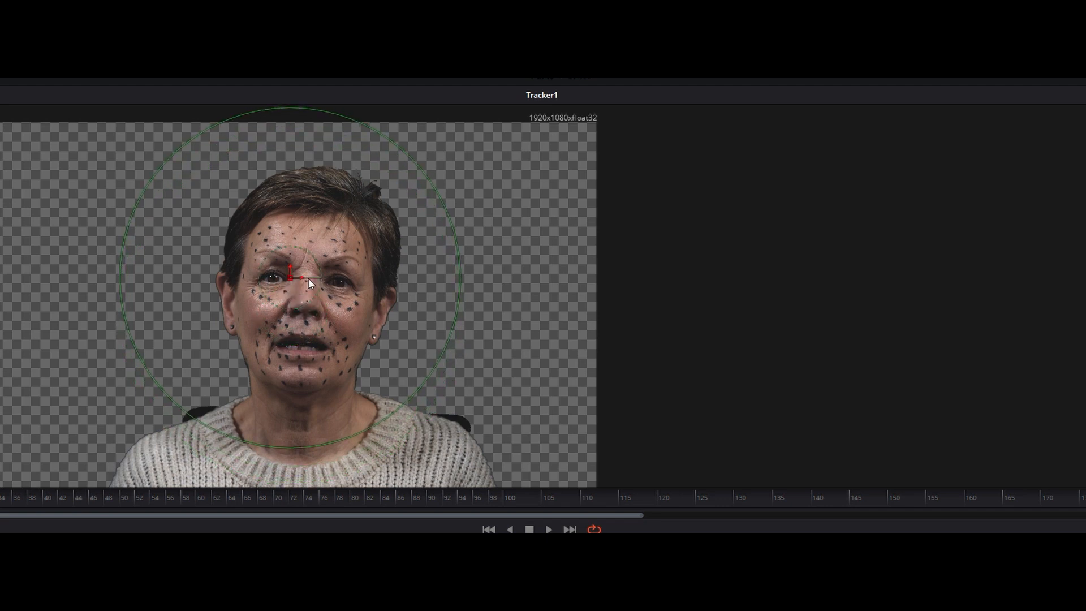
drag(287, 277, 283, 277)
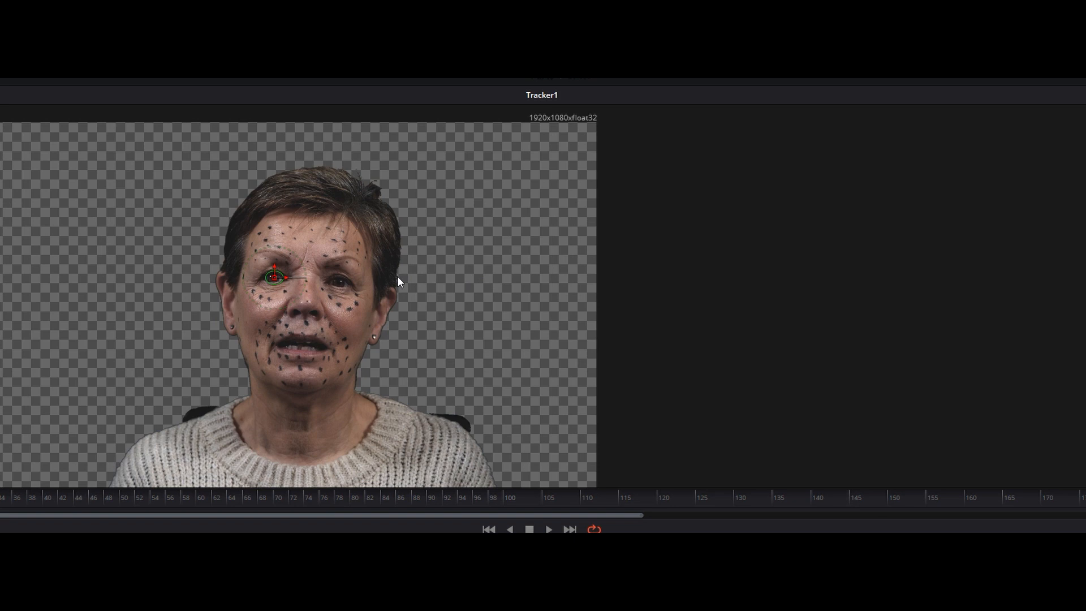
Refine the ellipse's size and position so that it closely surrounds the iris of the eye on the image's left side
scroll(398, 280, up, 6)
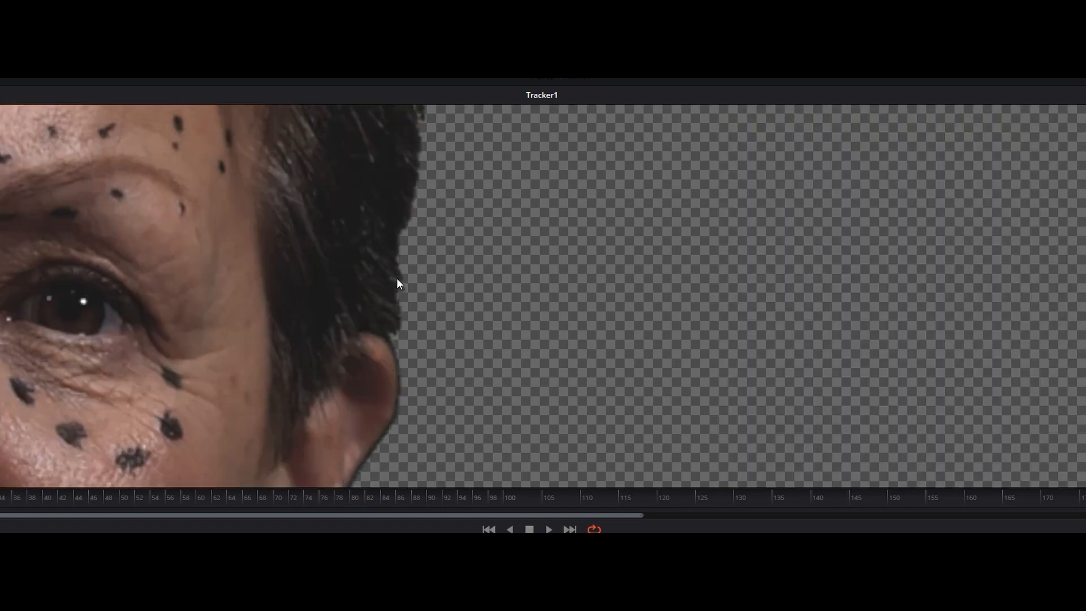
drag(190, 326, 970, 321)
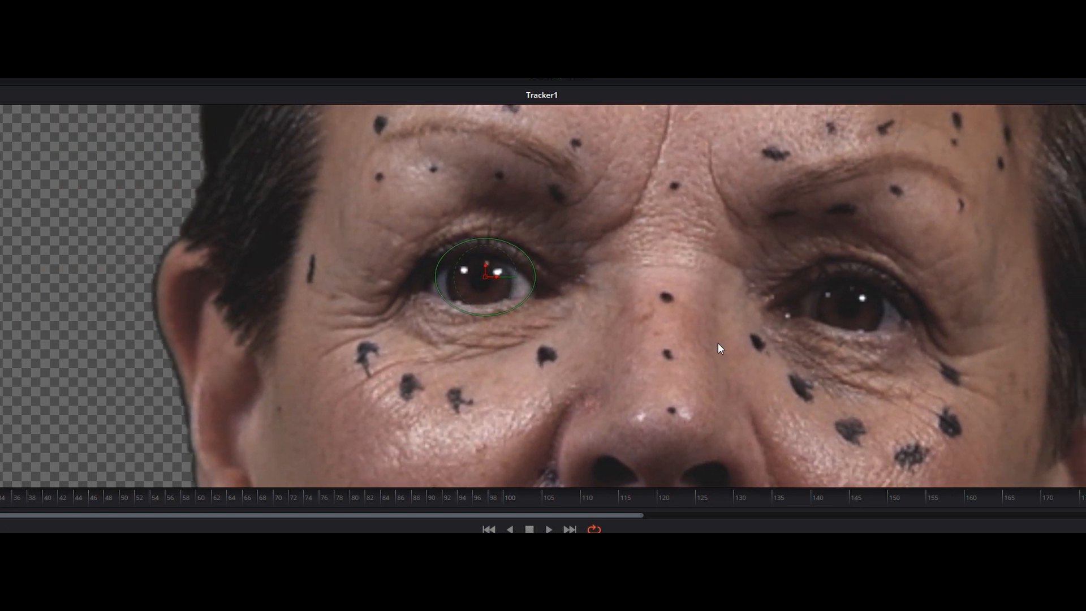
scroll(717, 343, up, 3)
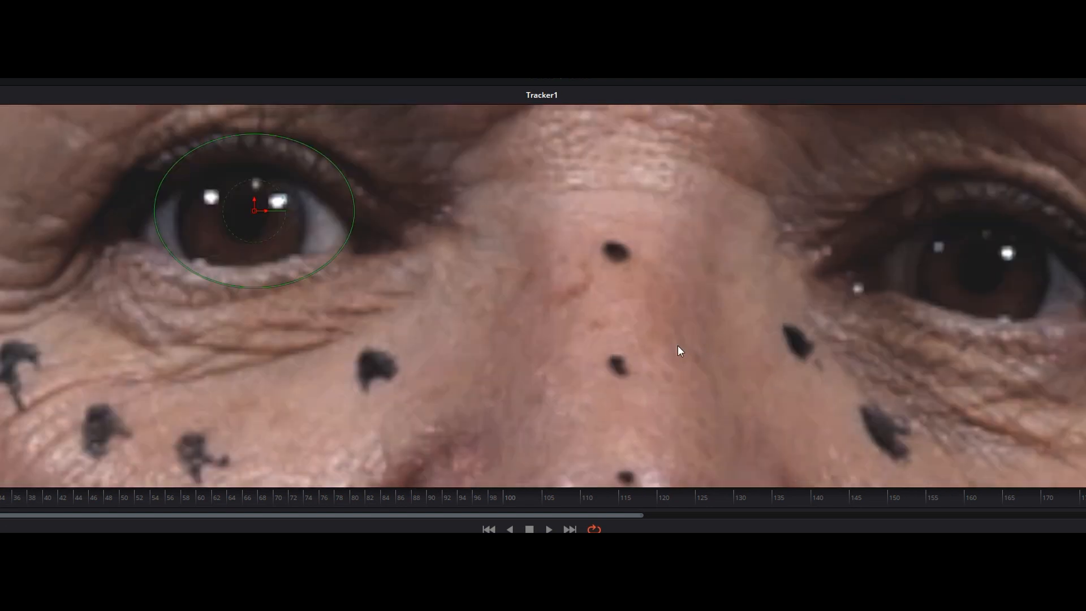
drag(684, 347, 951, 394)
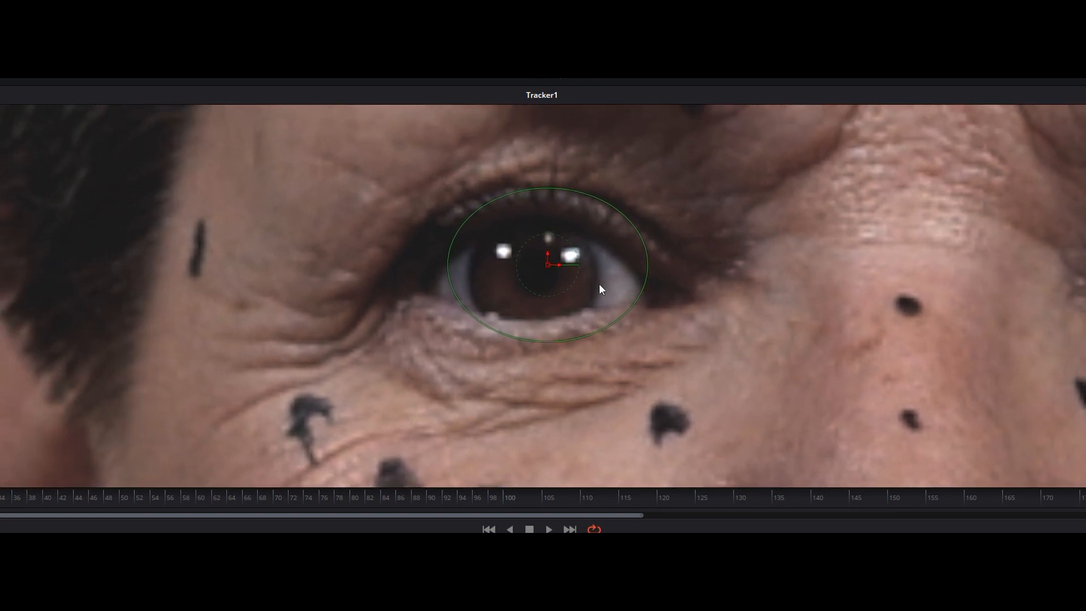
drag(559, 263, 552, 265)
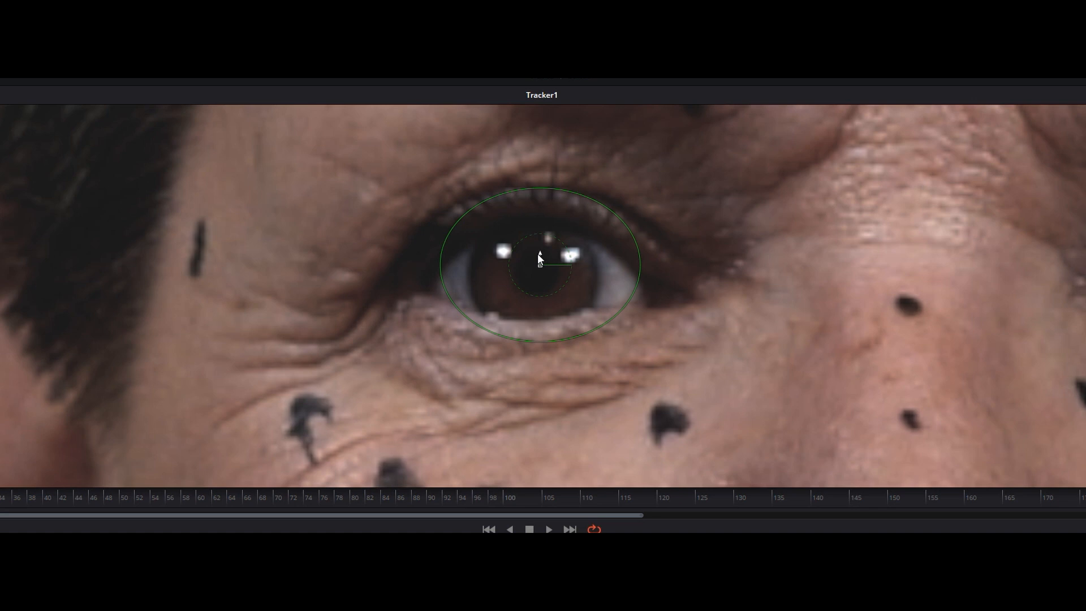
drag(538, 257, 538, 264)
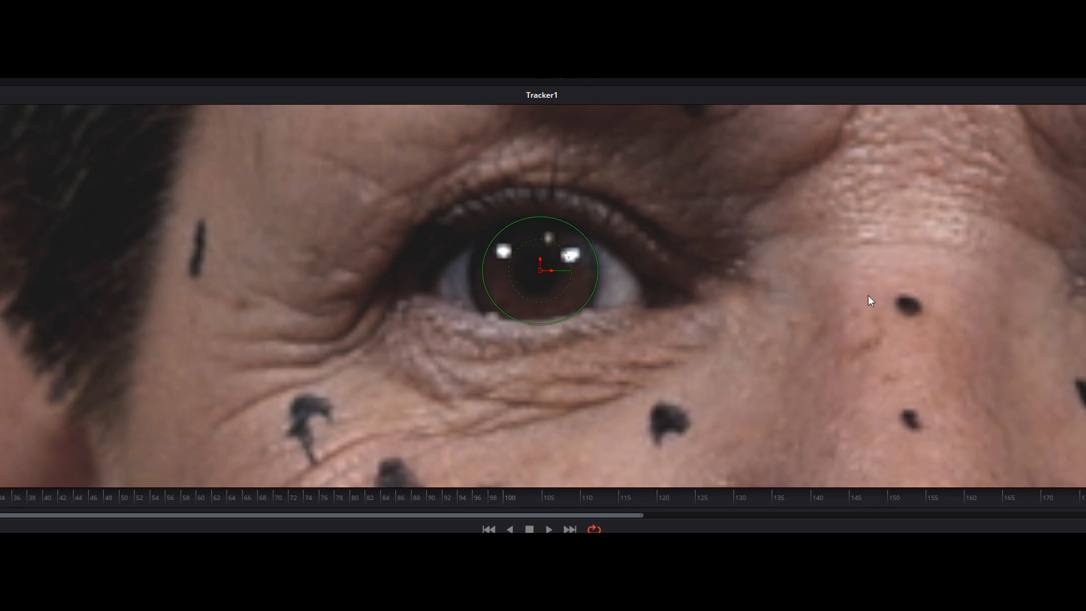
drag(555, 273, 551, 273)
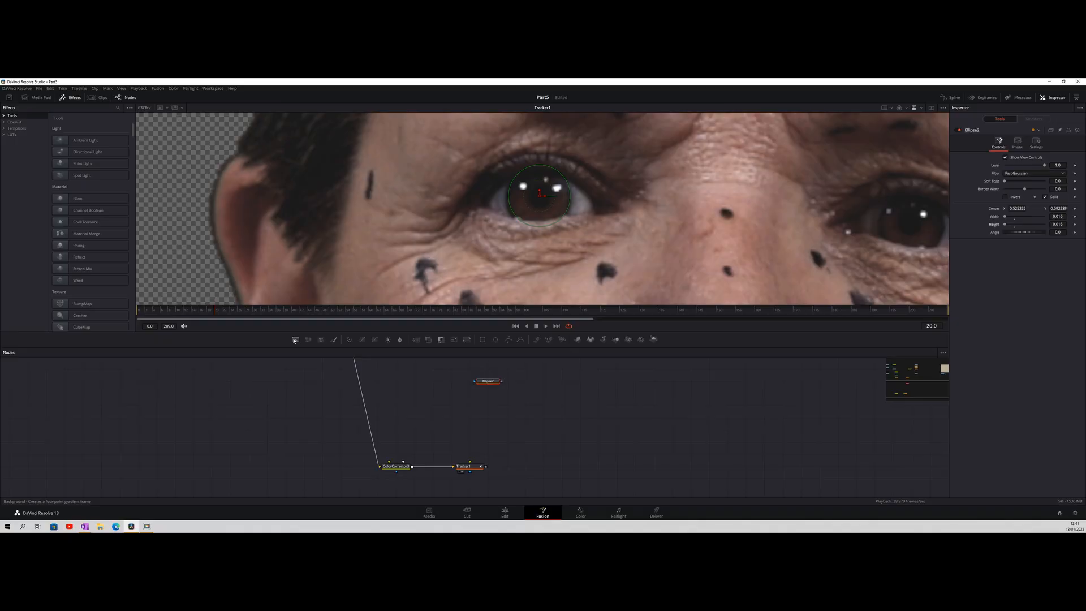
Add a solid red Background node with red at 1.0 and mask it with the Ellipse2 node
drag(295, 340, 434, 414)
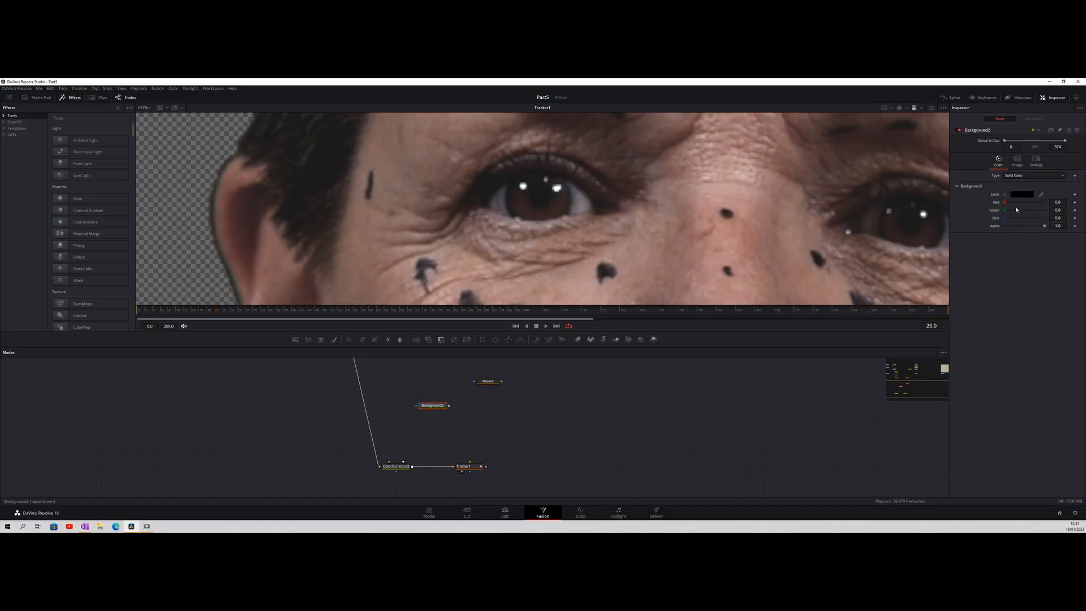
drag(1007, 204, 1047, 203)
click(425, 410)
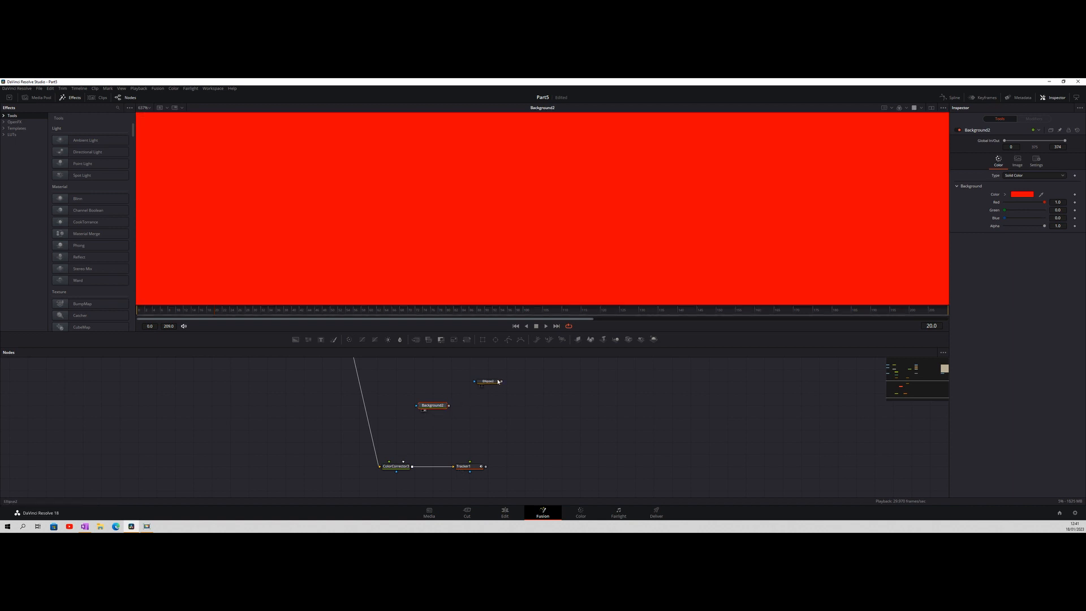
drag(502, 383, 460, 418)
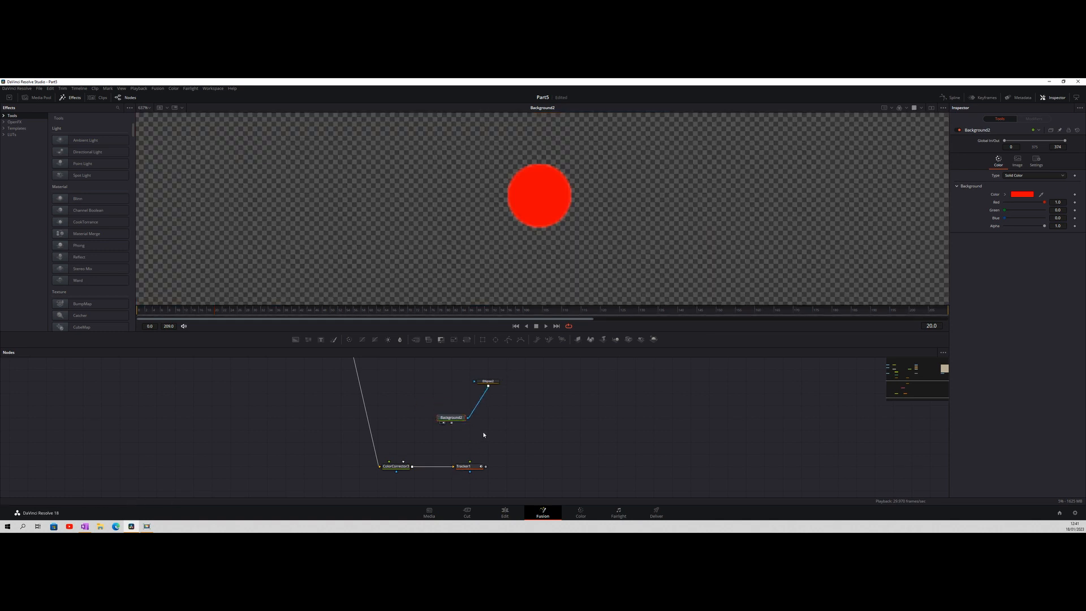
Connect Background2 to Tracker1's foreground input, view Tracker1 and set its operation to Match Move
drag(452, 417, 470, 465)
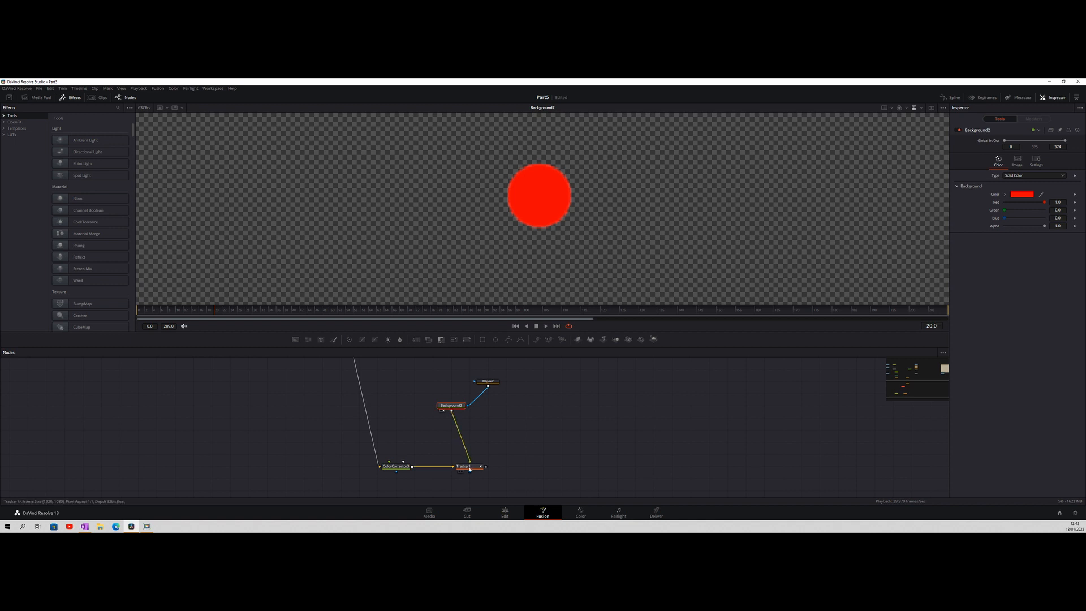
click(468, 467)
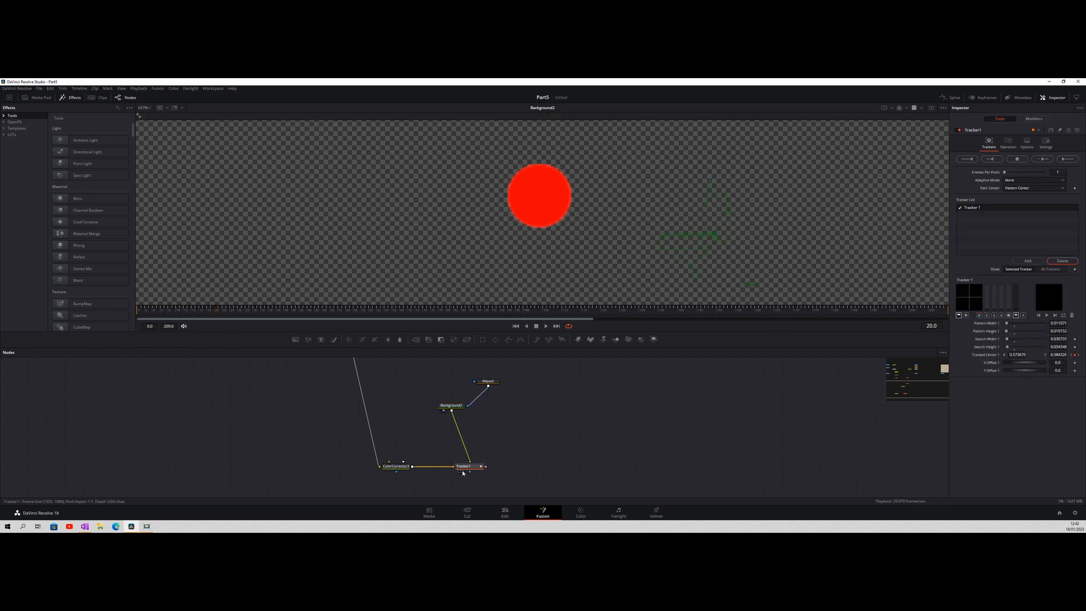
click(463, 472)
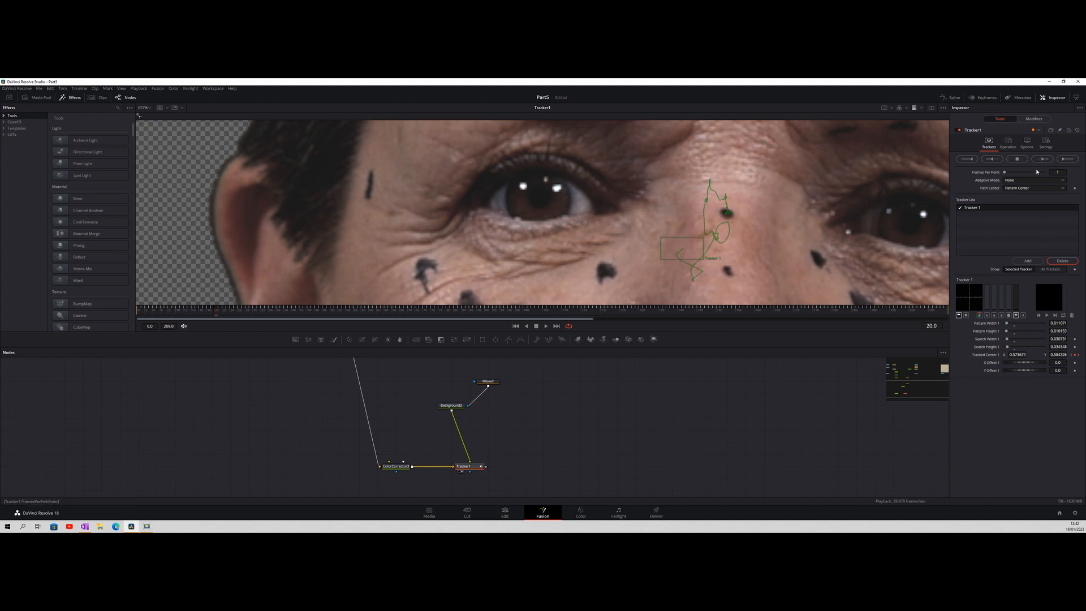
click(1012, 143)
click(1021, 157)
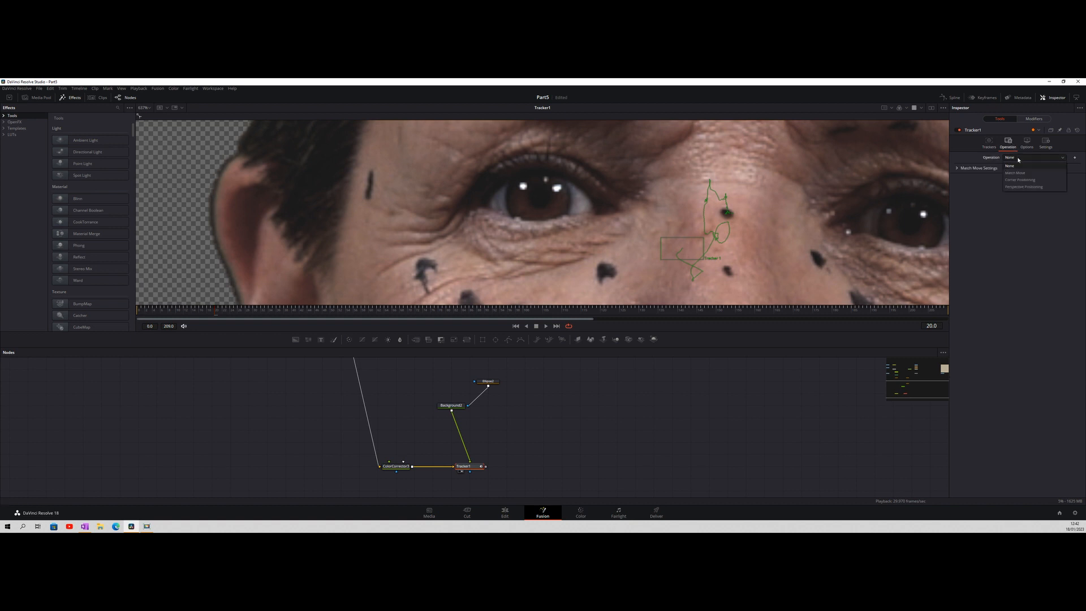
click(1021, 173)
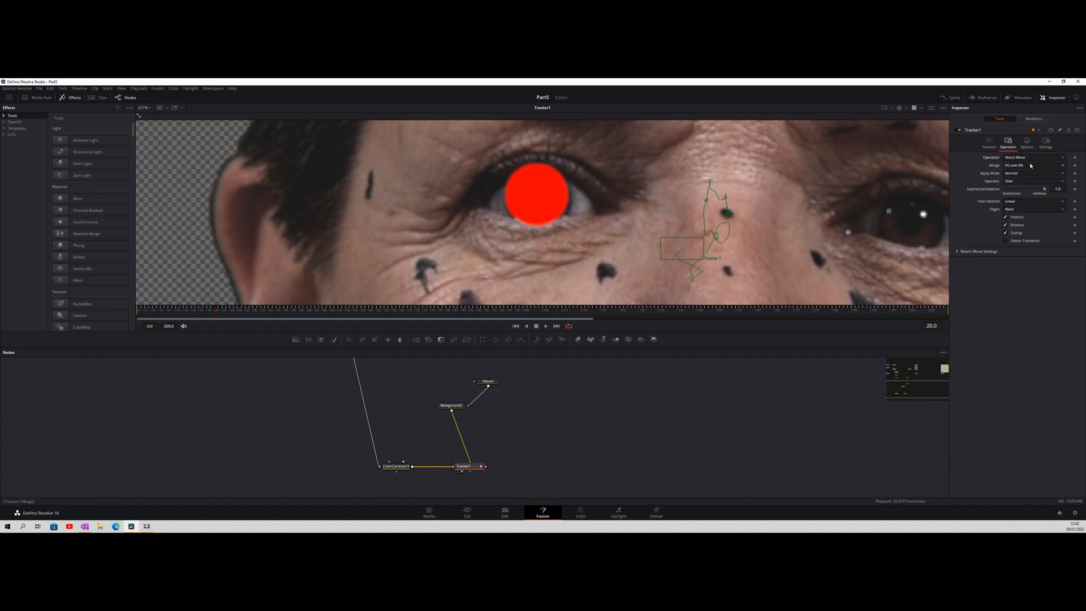
Try the FG only merge mode on Tracker1 and return it to FG over BG
click(1034, 166)
click(1029, 181)
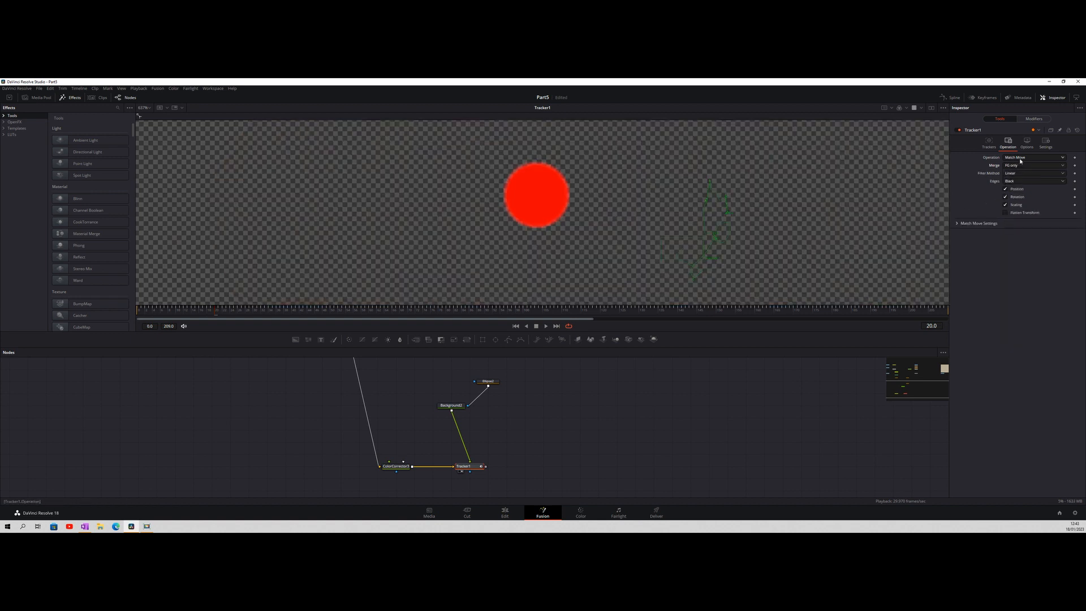
click(1021, 166)
click(1022, 188)
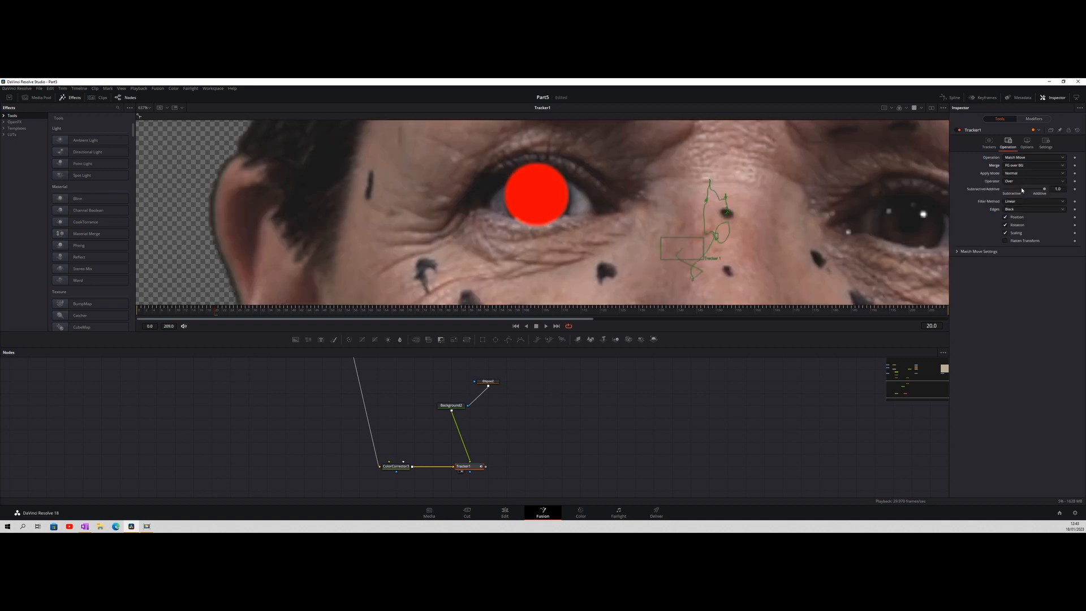
Check how the red circle follows the eye up to frame 128, and align Background2 directly above Tracker1
drag(500, 314, 593, 317)
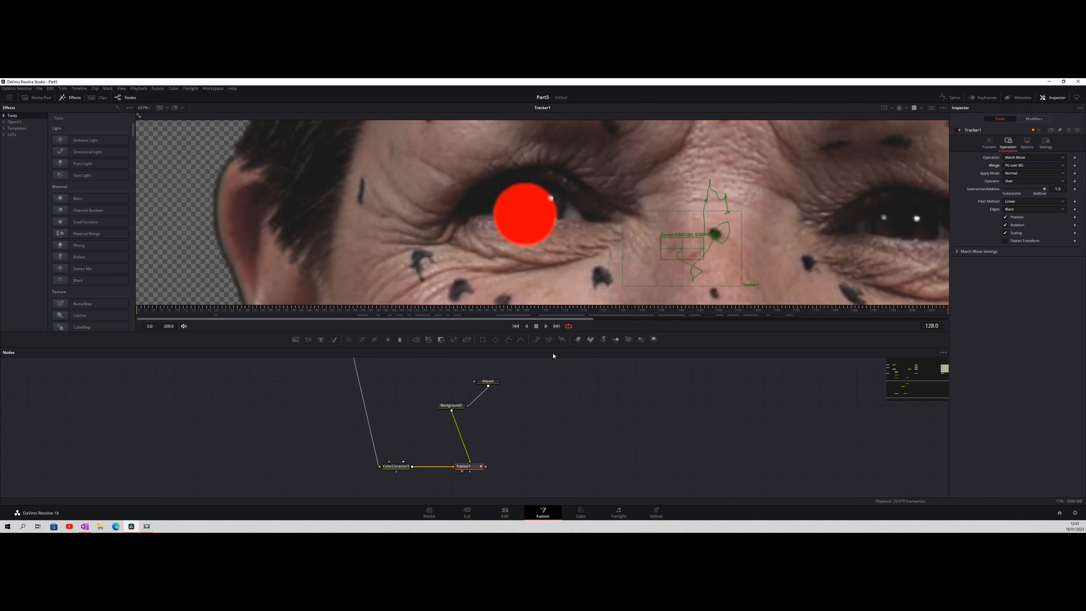
drag(451, 405, 486, 416)
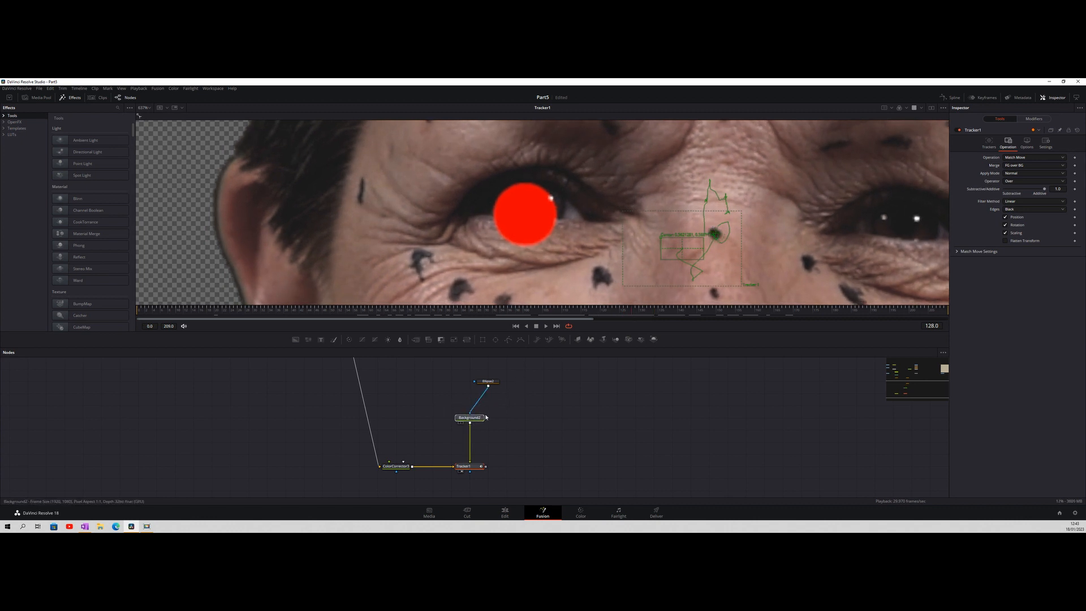
click(487, 420)
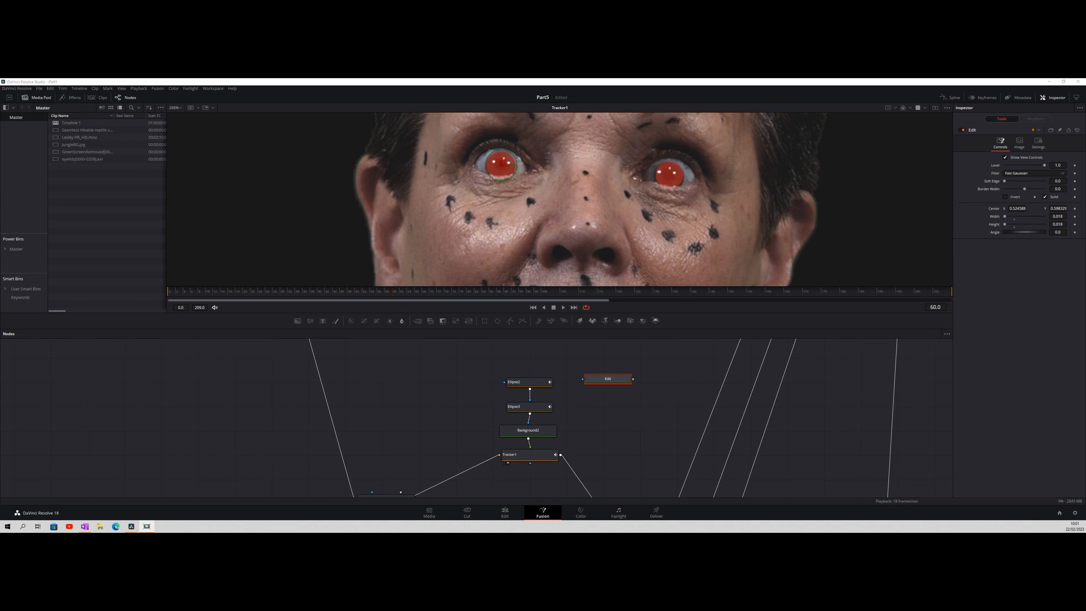
Detach Ellipse2 from Ellipse3, move it aside, and connect the Edit ellipse mask to Ellipse3 in its place
click(590, 386)
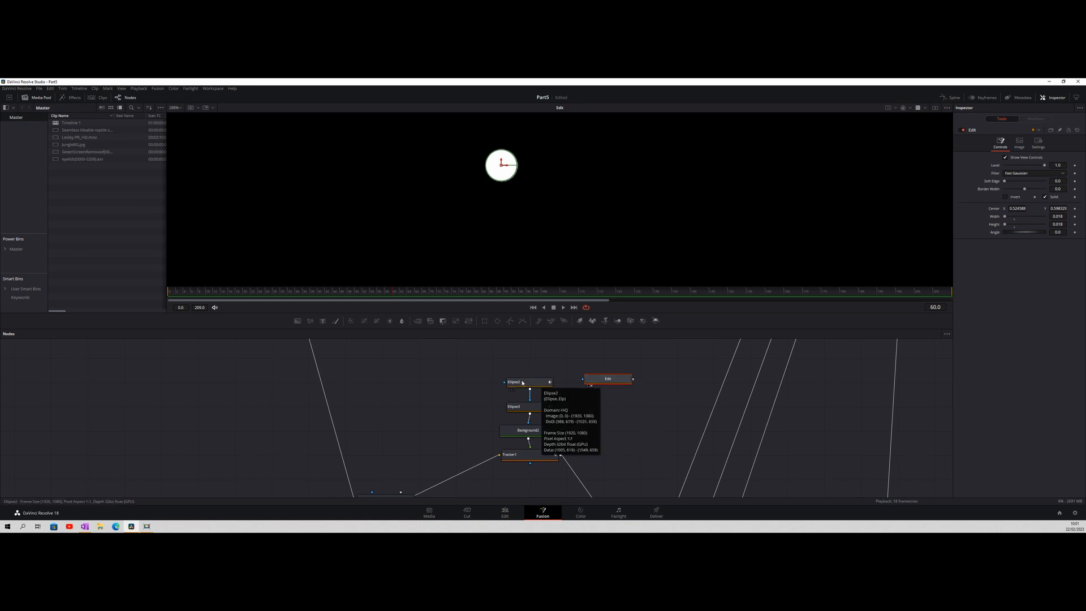
drag(534, 383, 475, 359)
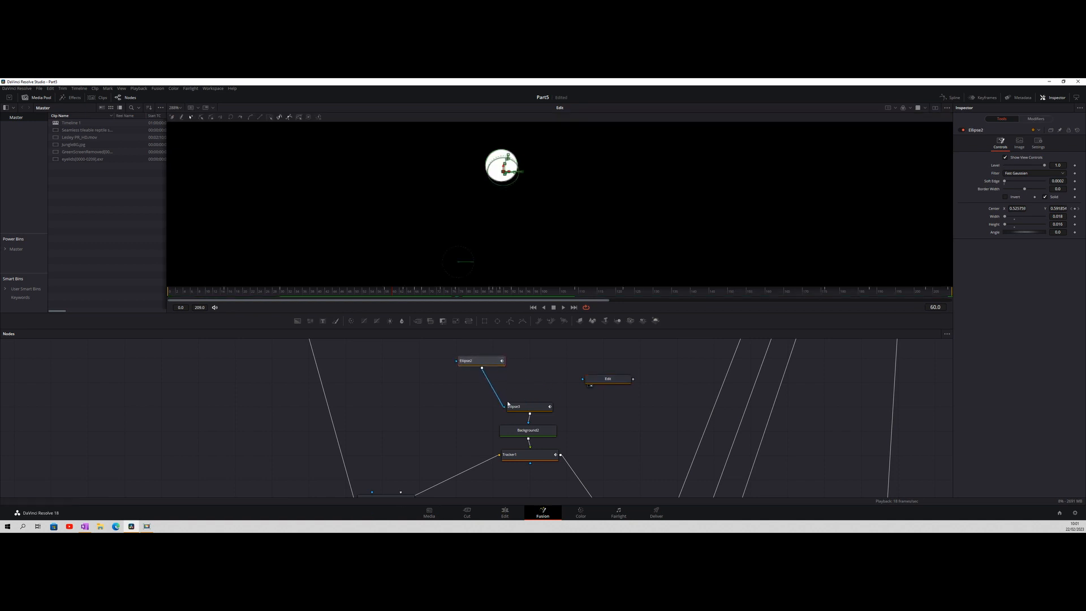
click(508, 464)
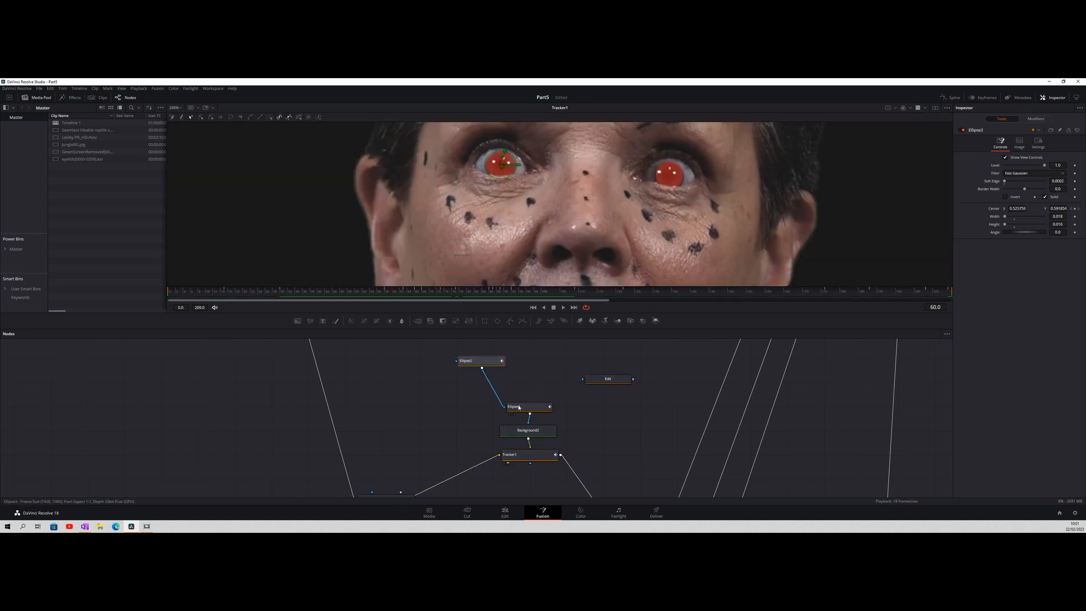
drag(505, 408, 478, 378)
drag(612, 380, 485, 362)
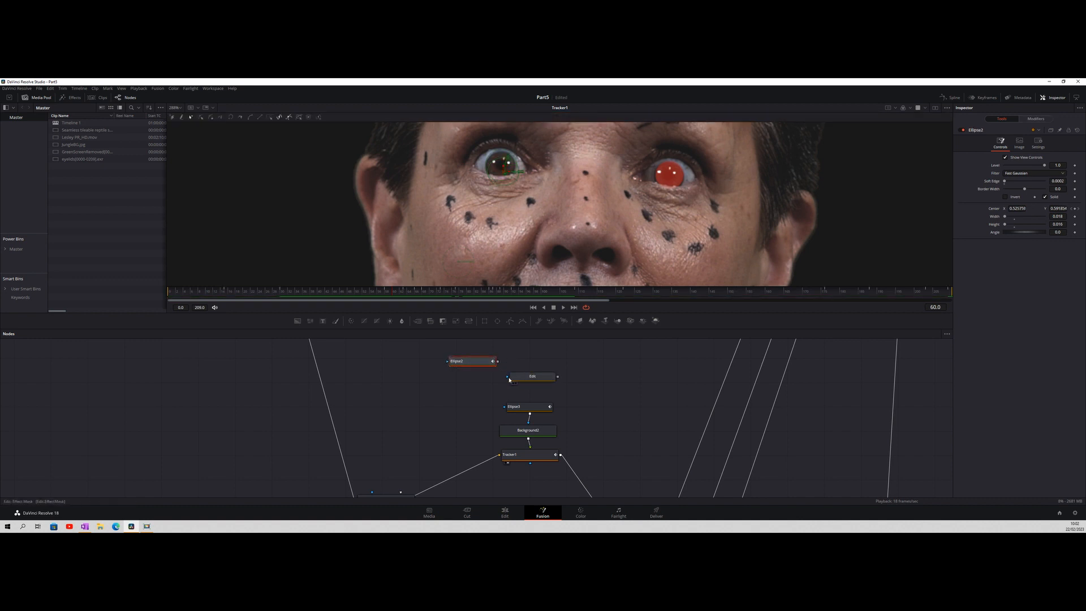
drag(558, 376, 501, 406)
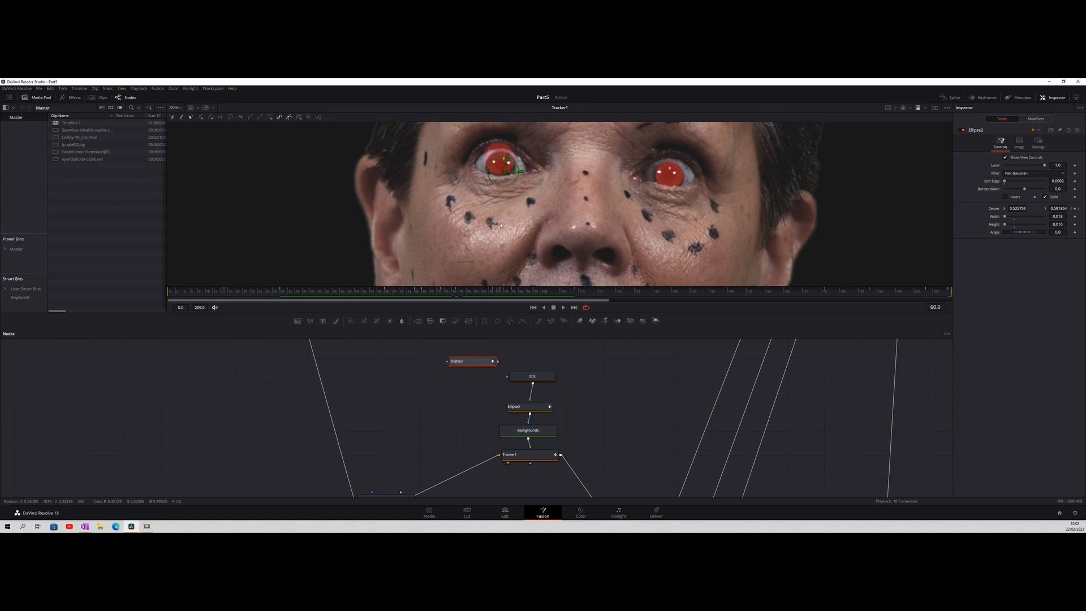
Position the Edit mask over the iris on the image's left side at frame 60 and keyframe its center
click(522, 376)
drag(497, 160, 507, 166)
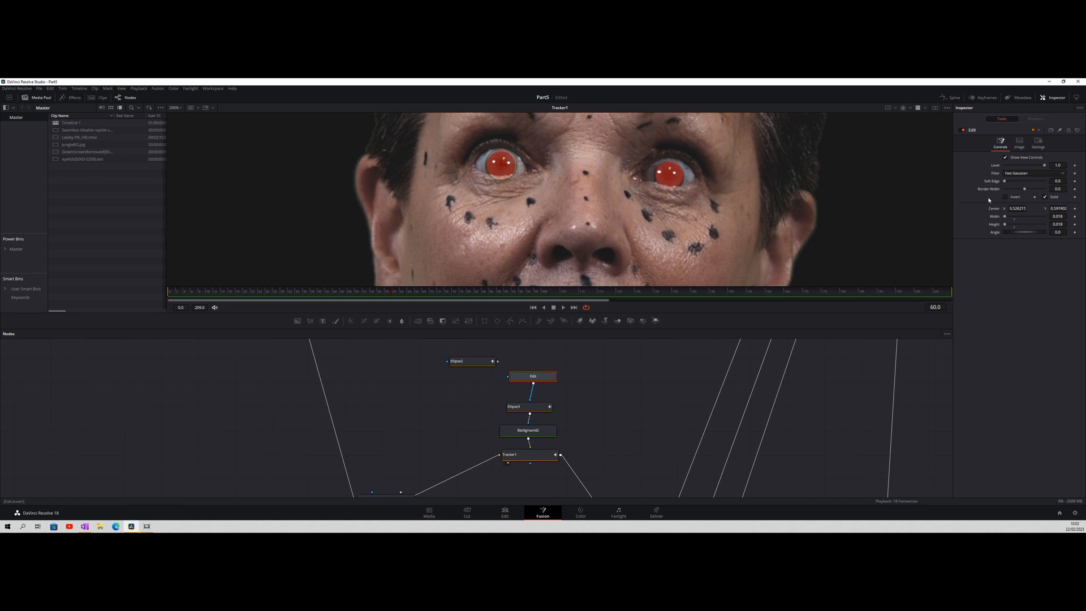
click(1075, 211)
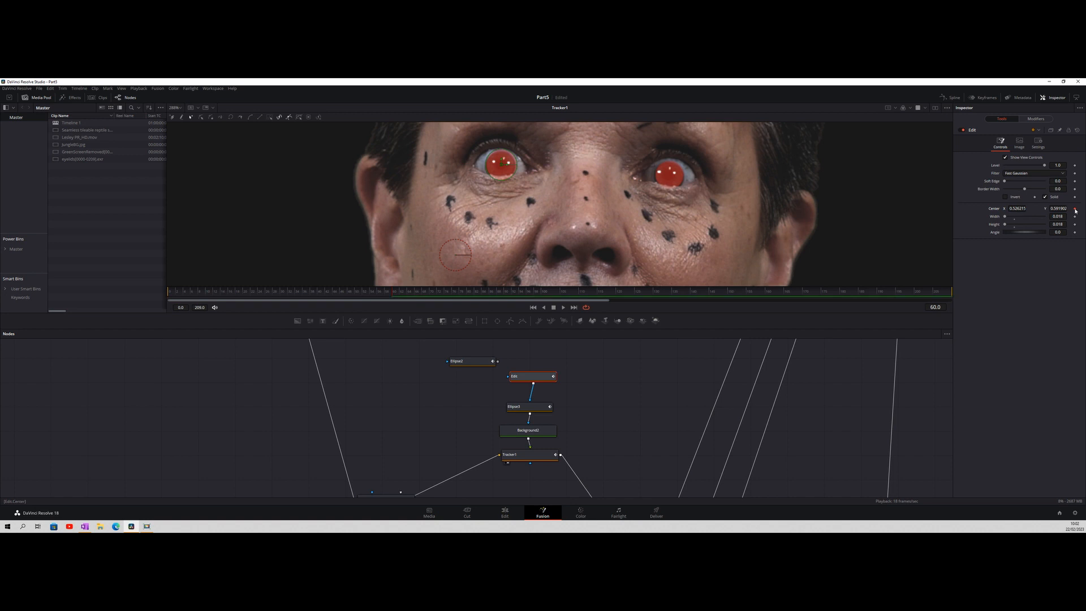
Keyframe the Edit mask's center to follow the iris at frames 75 and 67, and check the motion up to frame 86
drag(394, 293, 452, 290)
drag(502, 163, 517, 164)
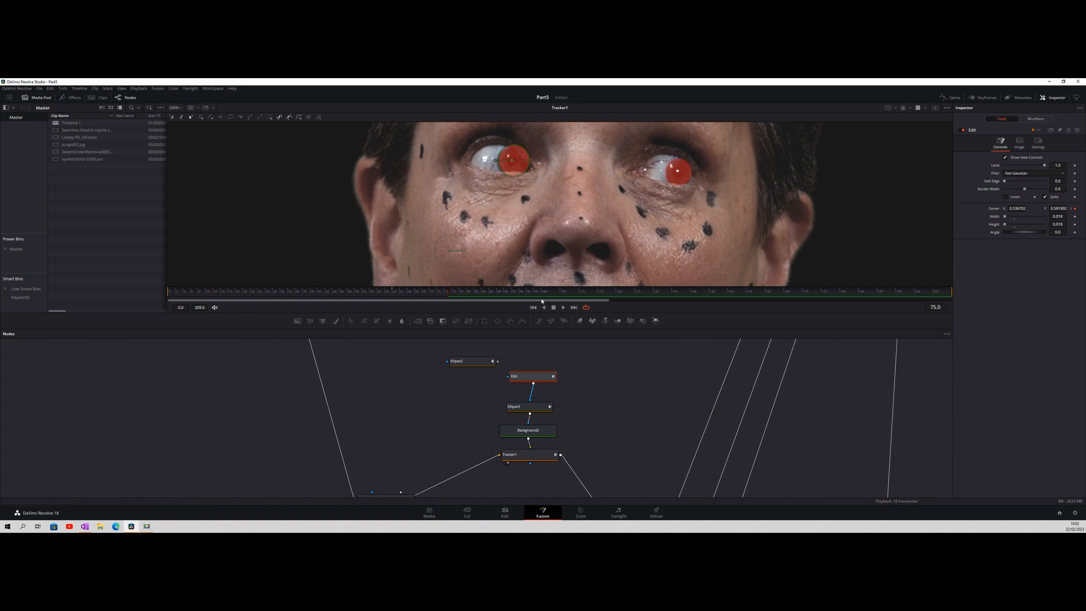
drag(447, 290, 423, 290)
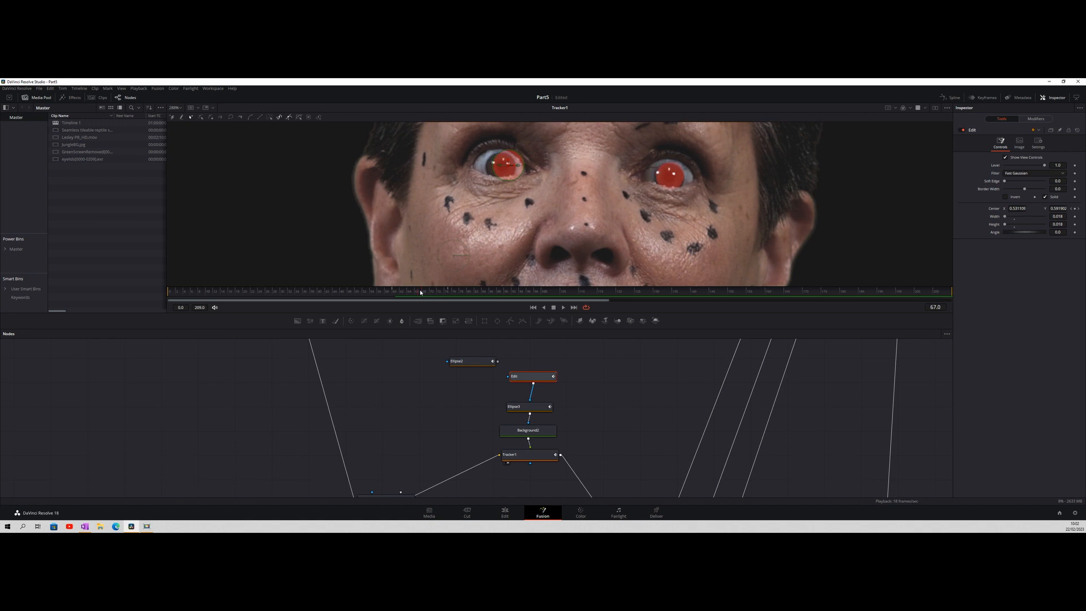
drag(514, 166, 508, 167)
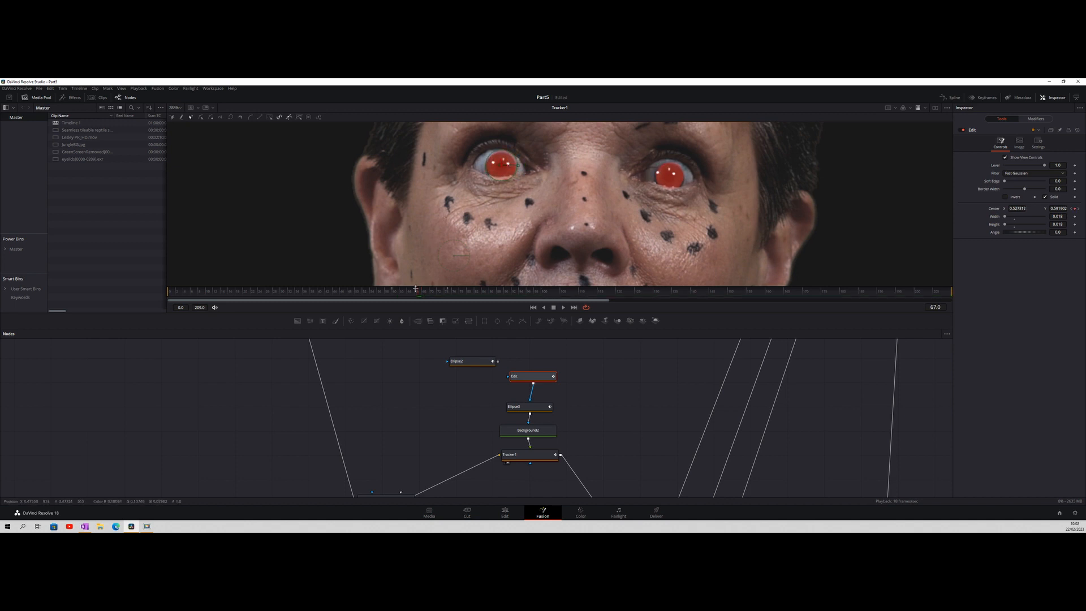
drag(418, 291, 490, 298)
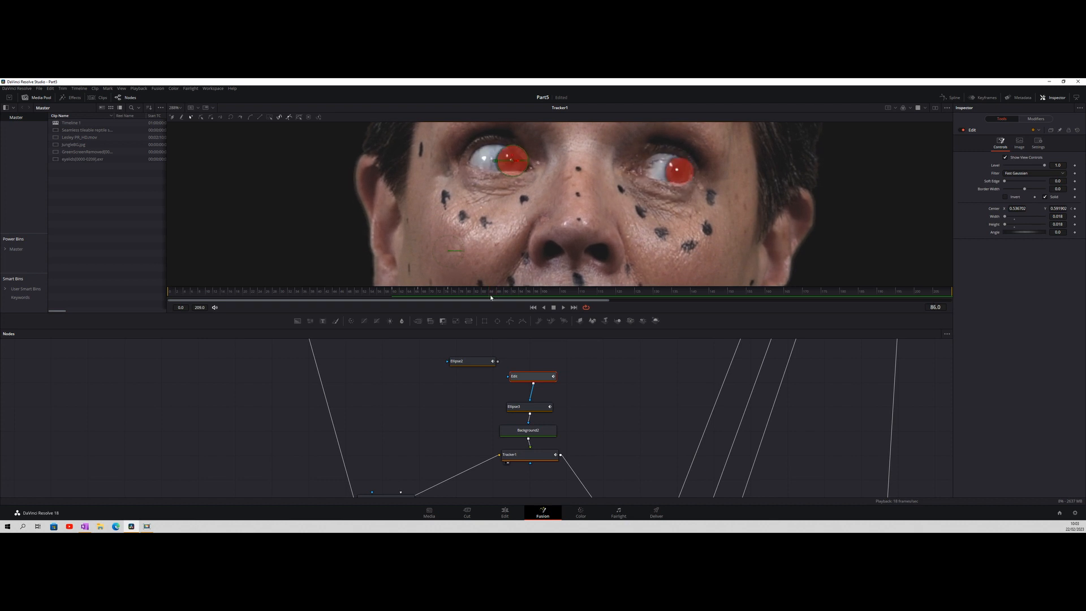
Keyframe the Edit mask's center over the iris at frames 86, 93 and 89, and check the motion back to frame 63
click(1074, 209)
drag(488, 295, 512, 293)
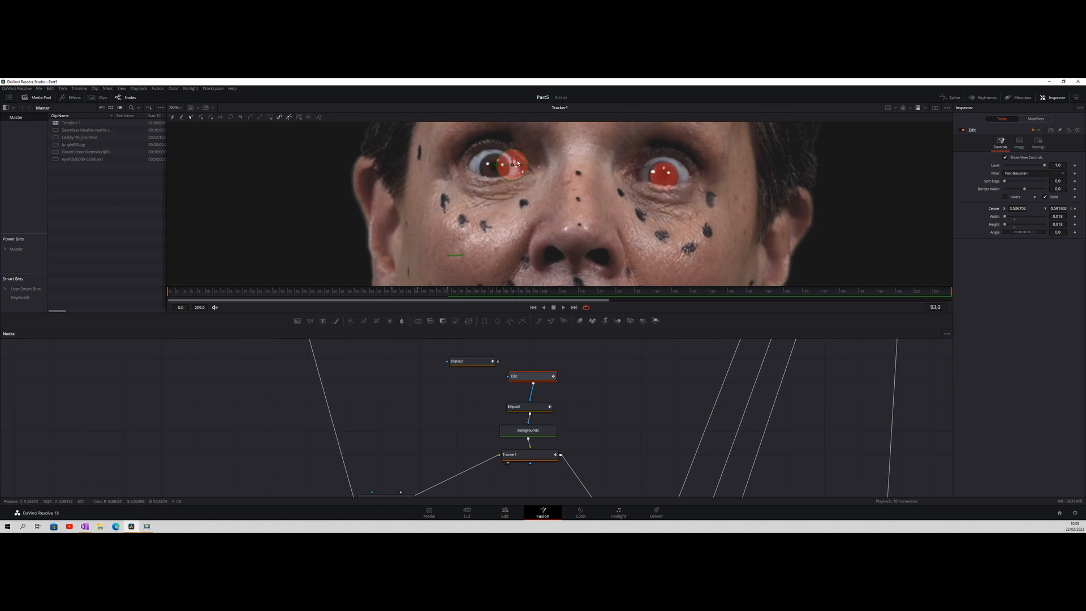
drag(518, 163, 495, 168)
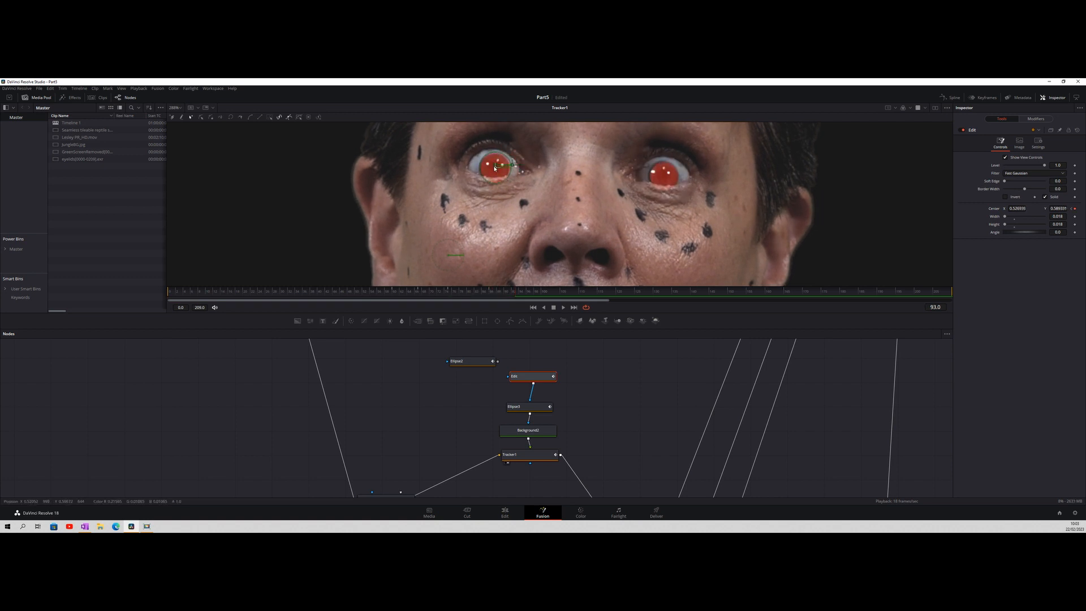
mouse_move(516, 295)
mouse_down()
mouse_move(473, 288)
mouse_move(518, 291)
mouse_move(501, 291)
mouse_up()
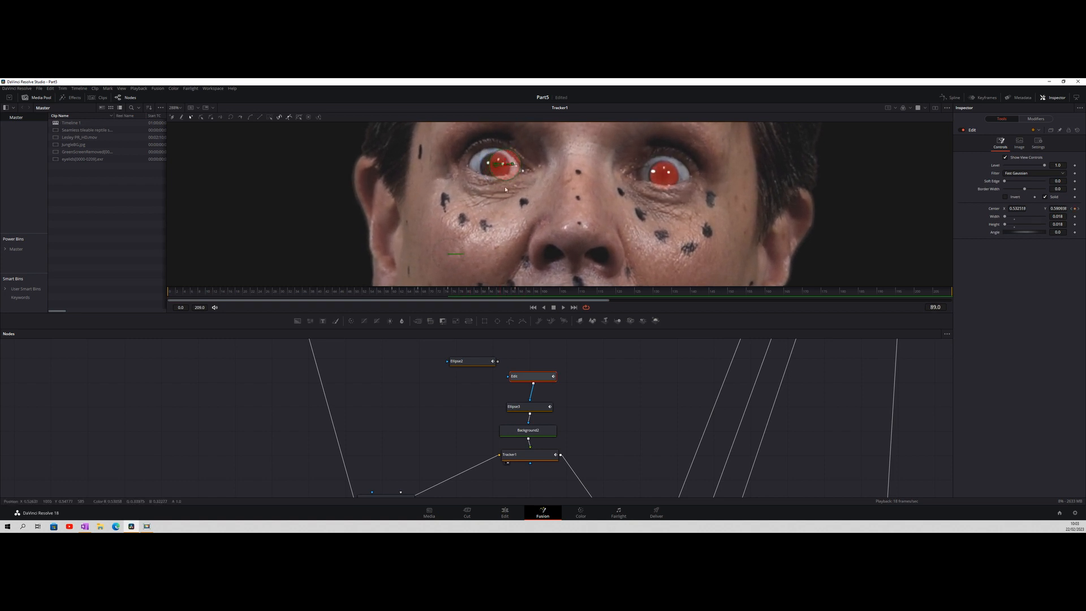
drag(501, 165, 497, 166)
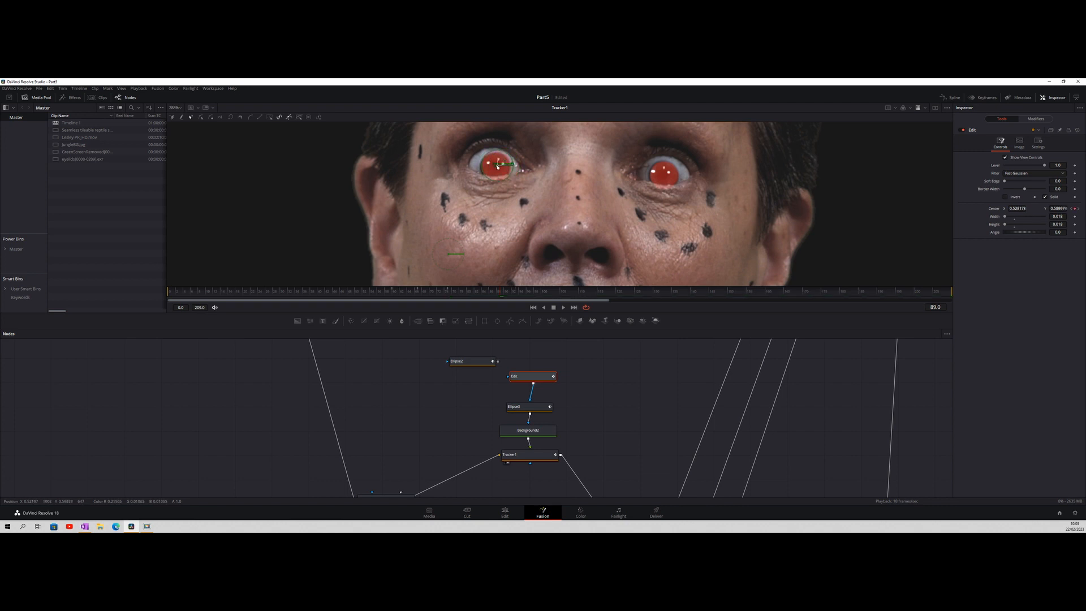
mouse_move(501, 293)
mouse_down()
mouse_move(485, 294)
mouse_move(516, 294)
mouse_move(495, 297)
mouse_up()
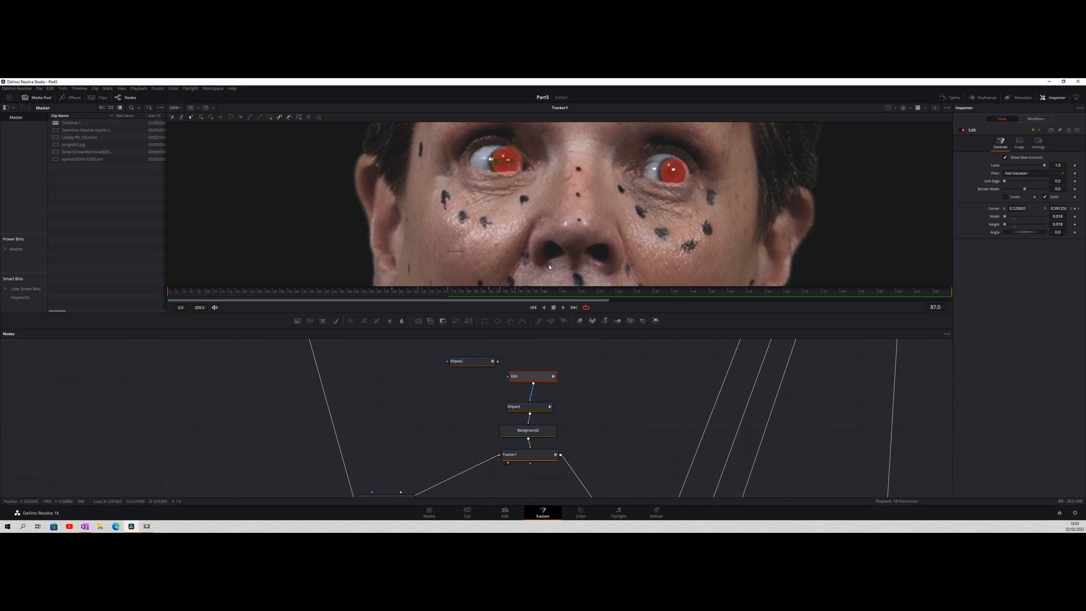
drag(492, 292, 406, 294)
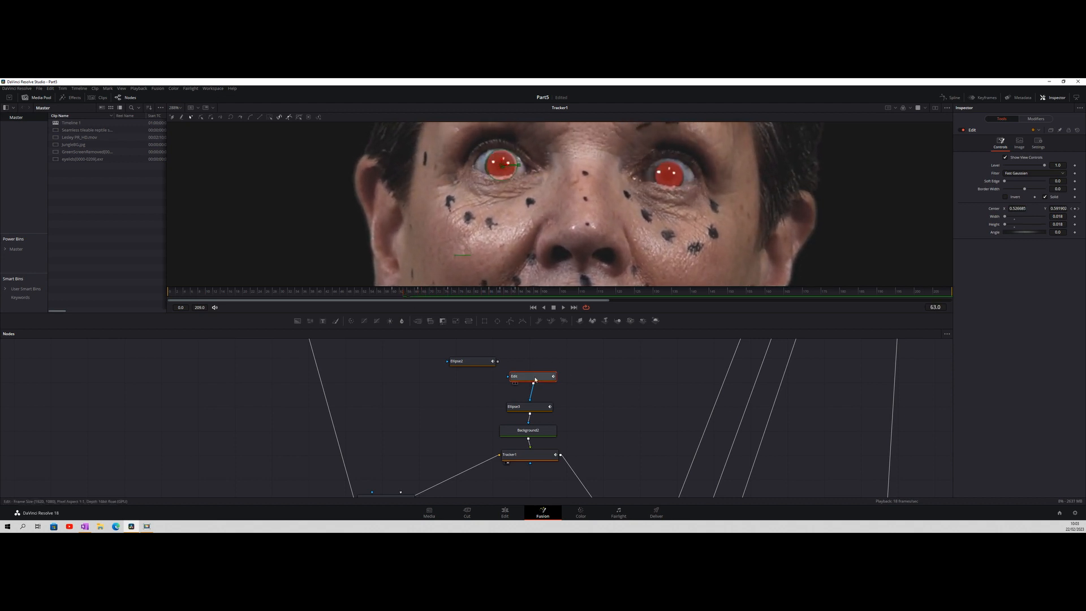
Detach the Edit mask from Ellipse3, connect Ellipse2 to Ellipse3 in its place, and delete the Edit node
drag(537, 376, 563, 362)
drag(531, 401, 574, 380)
drag(496, 362, 518, 402)
drag(612, 385, 527, 351)
key(Delete)
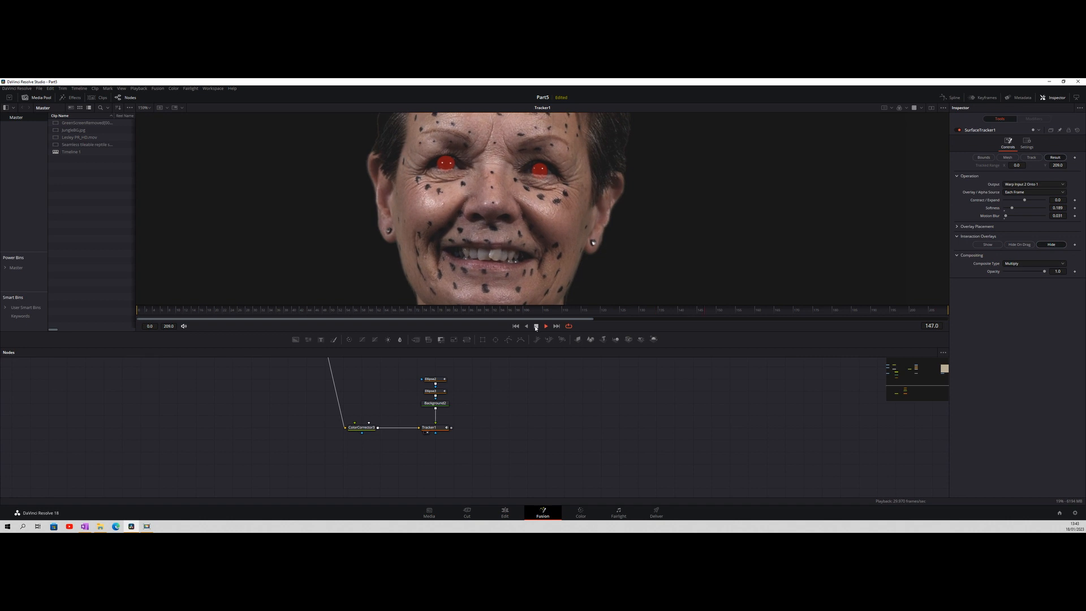
Stop the playback, go to frame 60, and show SurfaceTracker1 in the viewer
click(536, 327)
drag(418, 311, 371, 313)
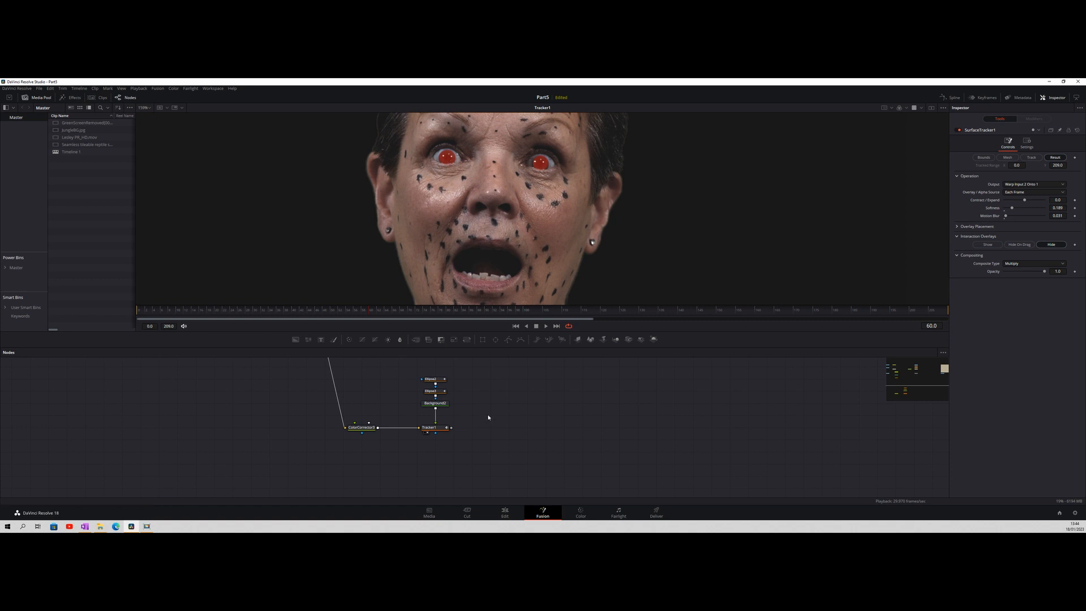
scroll(489, 418, up, 6)
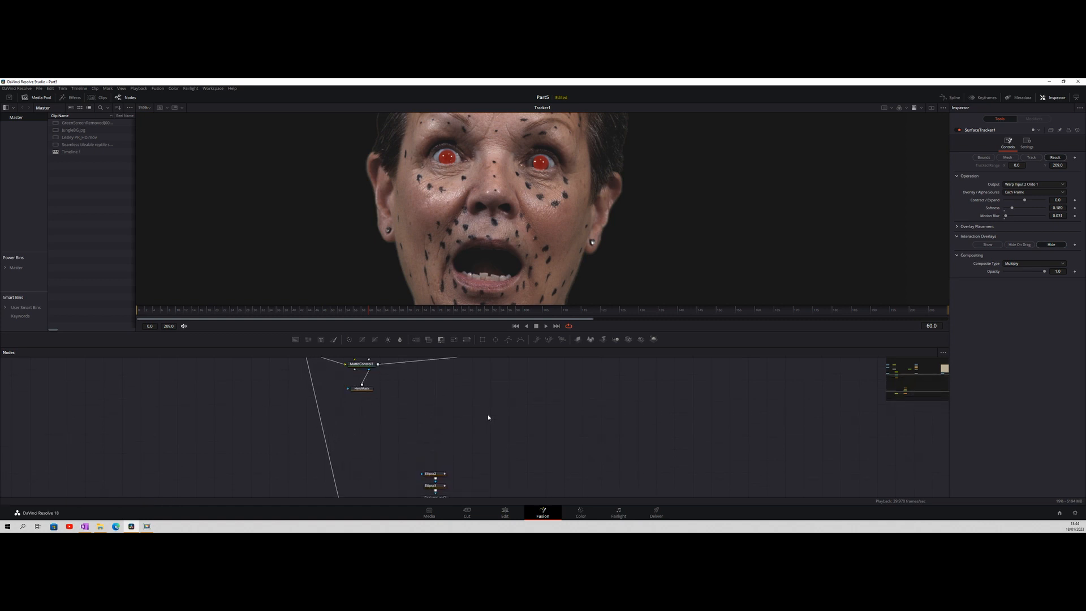
scroll(489, 417, up, 4)
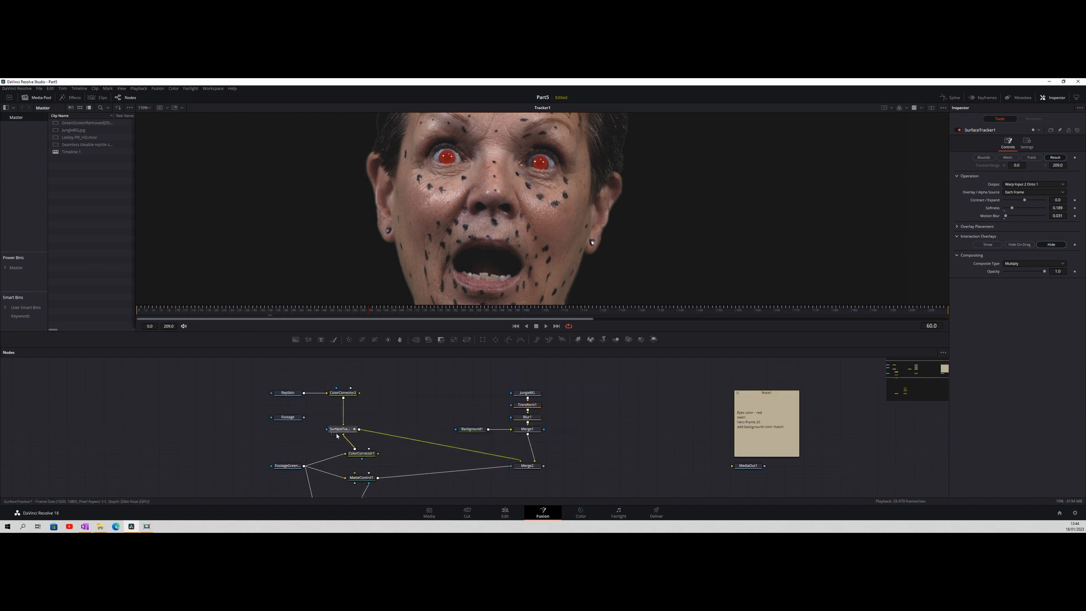
drag(339, 429, 496, 195)
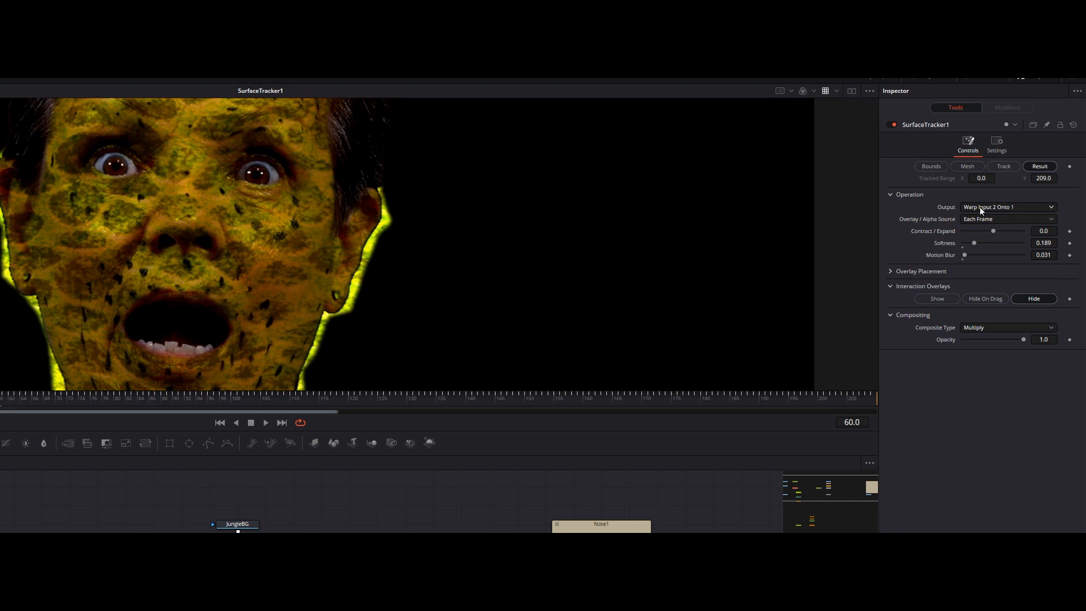
Set SurfaceTracker1's output to Create Mesh Alpha Mask and play the clip to check the face mask's motion
click(1001, 206)
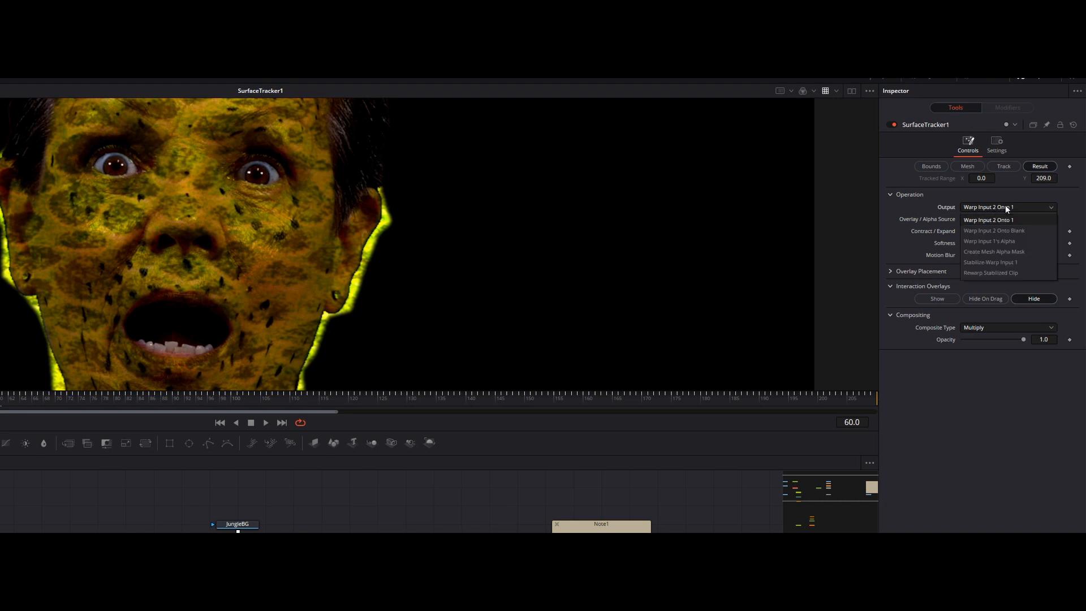
click(1009, 252)
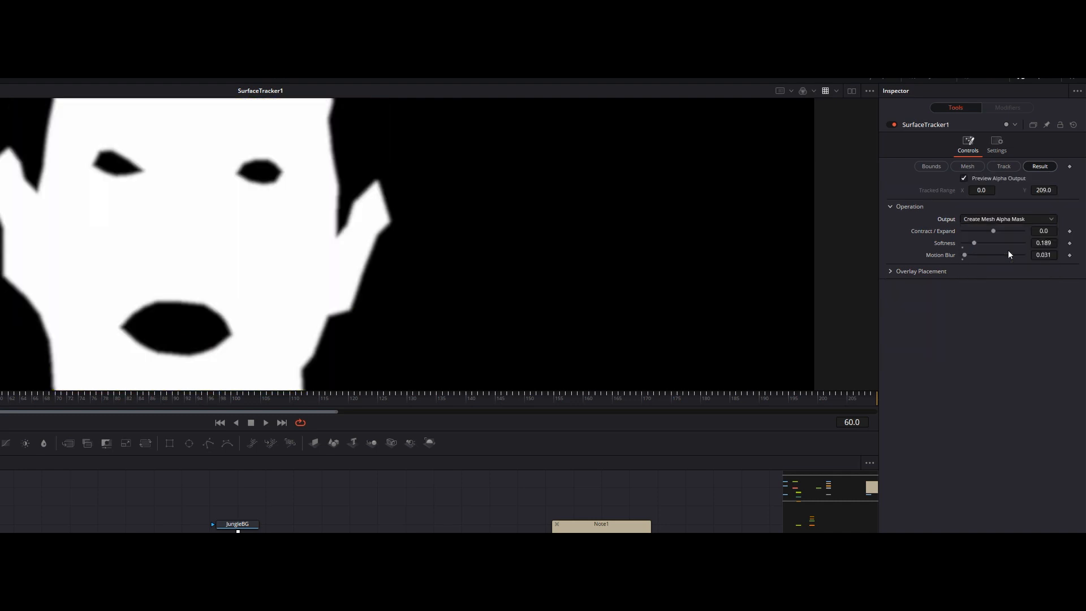
click(266, 423)
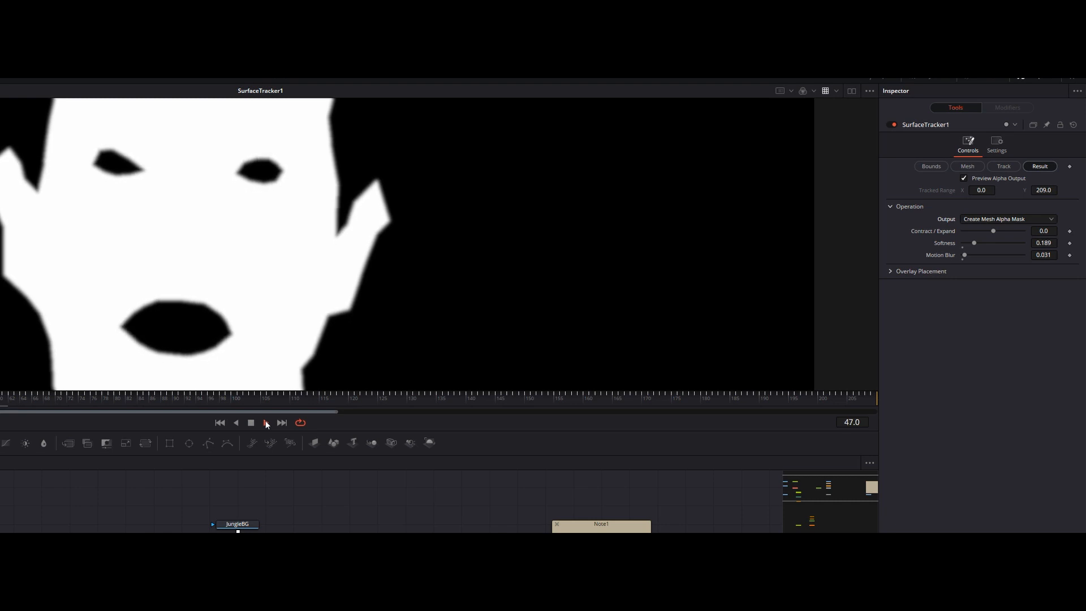
click(251, 423)
click(251, 423)
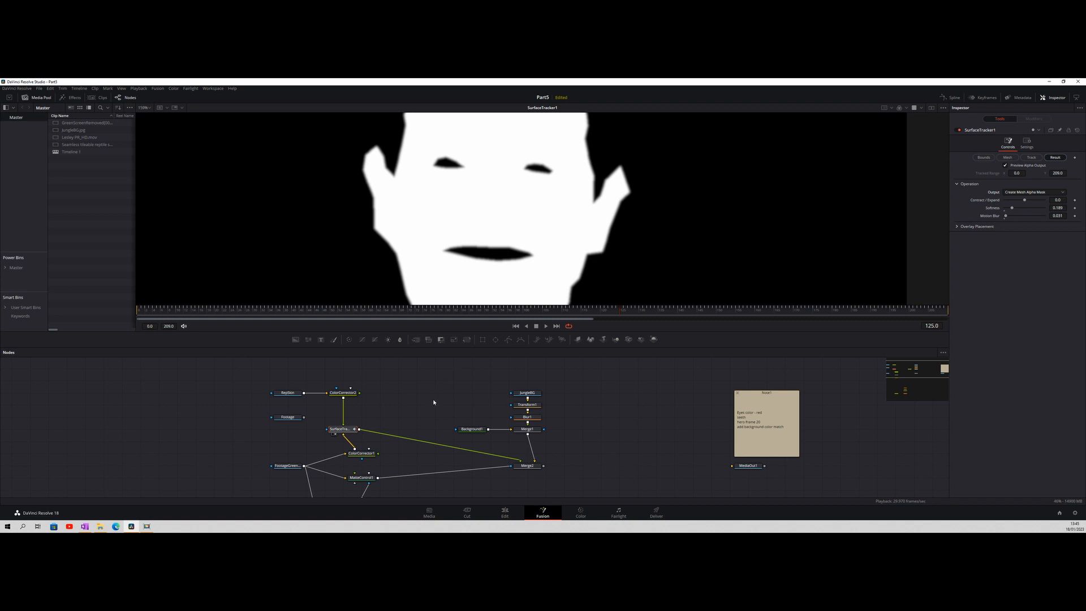
Connect Merge2 to MediaOut1 and view the composite with SurfaceTracker1's output set to Warp Input 2 Onto 1
scroll(470, 446, down, 2)
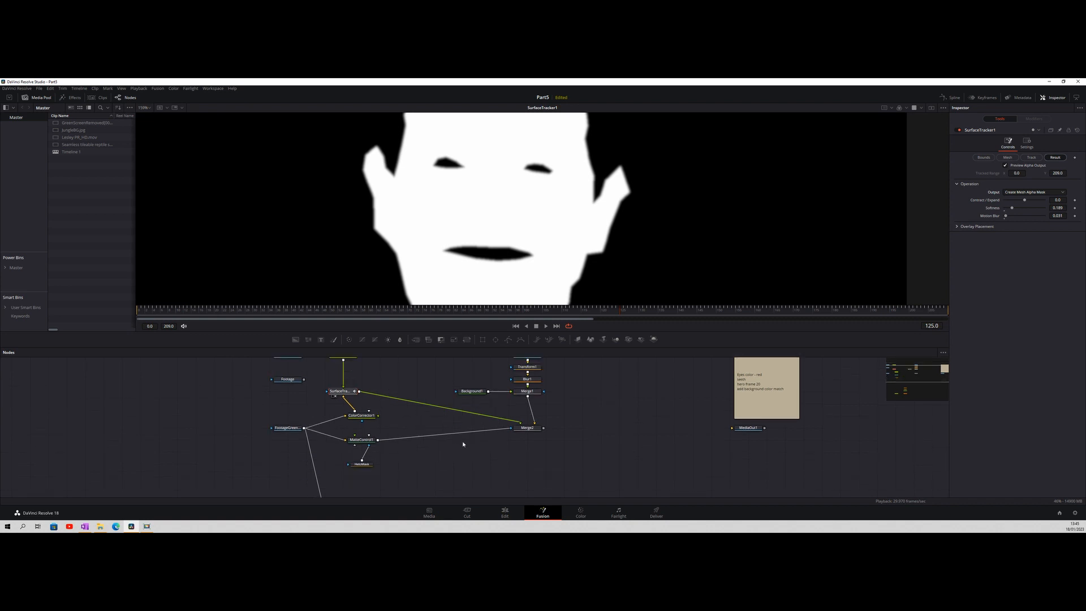
drag(545, 428, 734, 429)
click(742, 432)
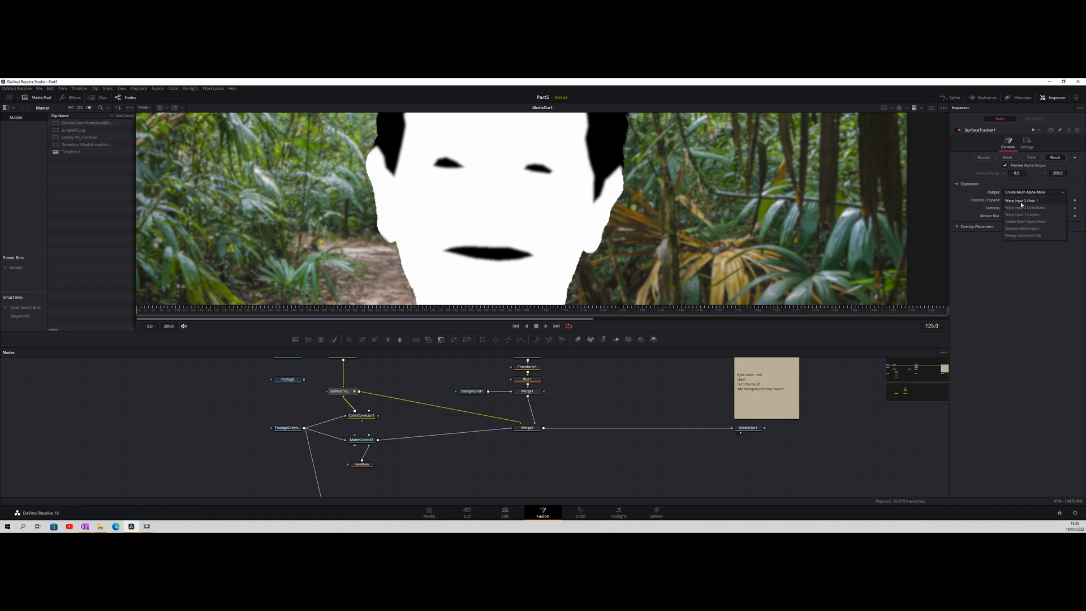
key(ctrl+z)
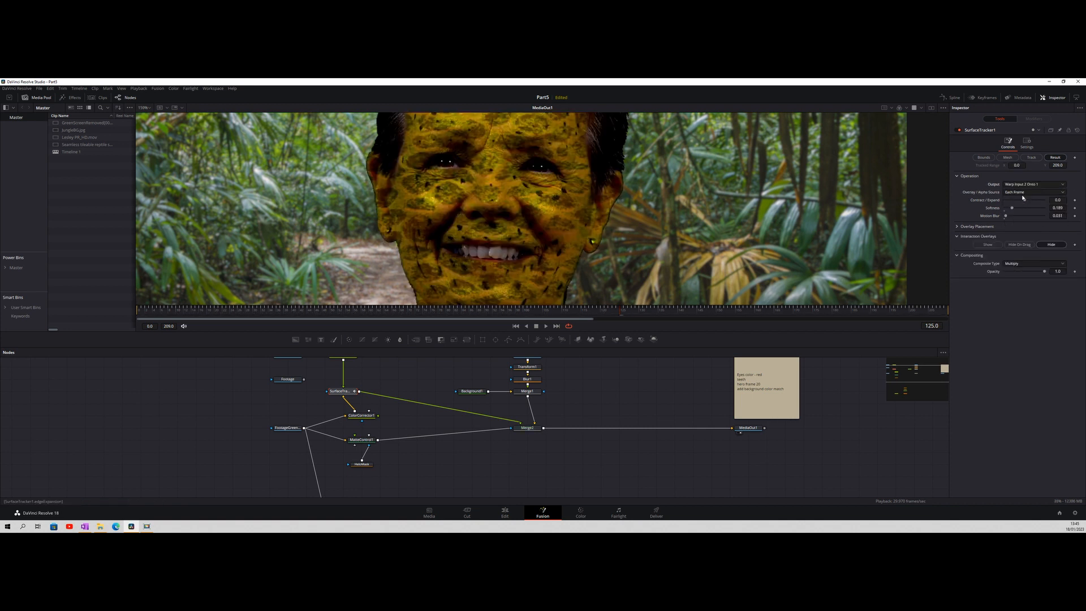
Return SurfaceTracker1's output to Create Mesh Alpha Mask, disconnect Merge2 from MediaOut1, and show SurfaceTracker1 in the viewer
click(1023, 187)
click(1037, 215)
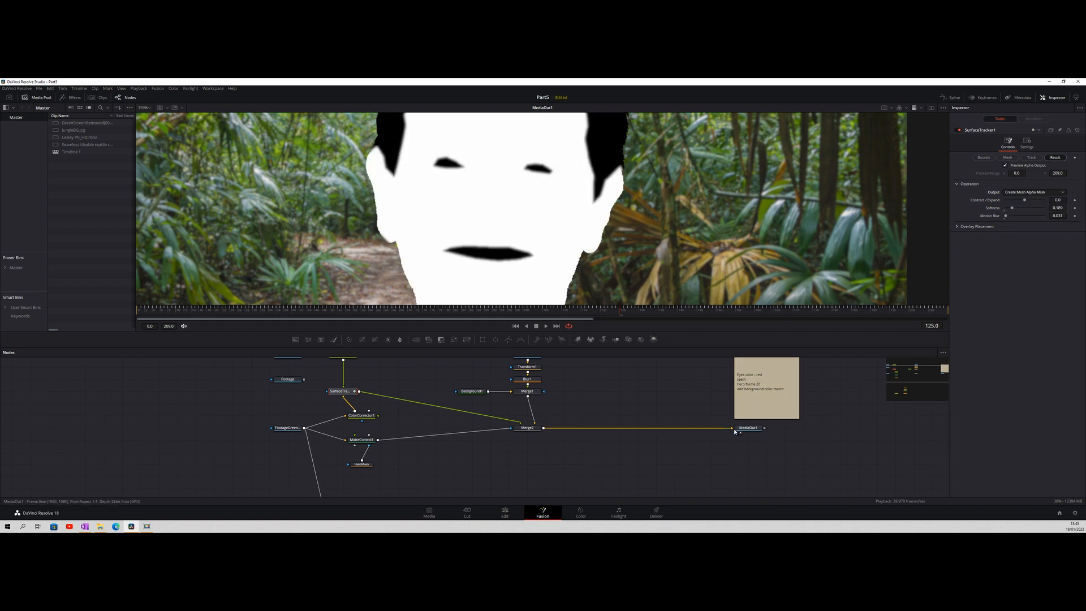
drag(730, 429, 595, 430)
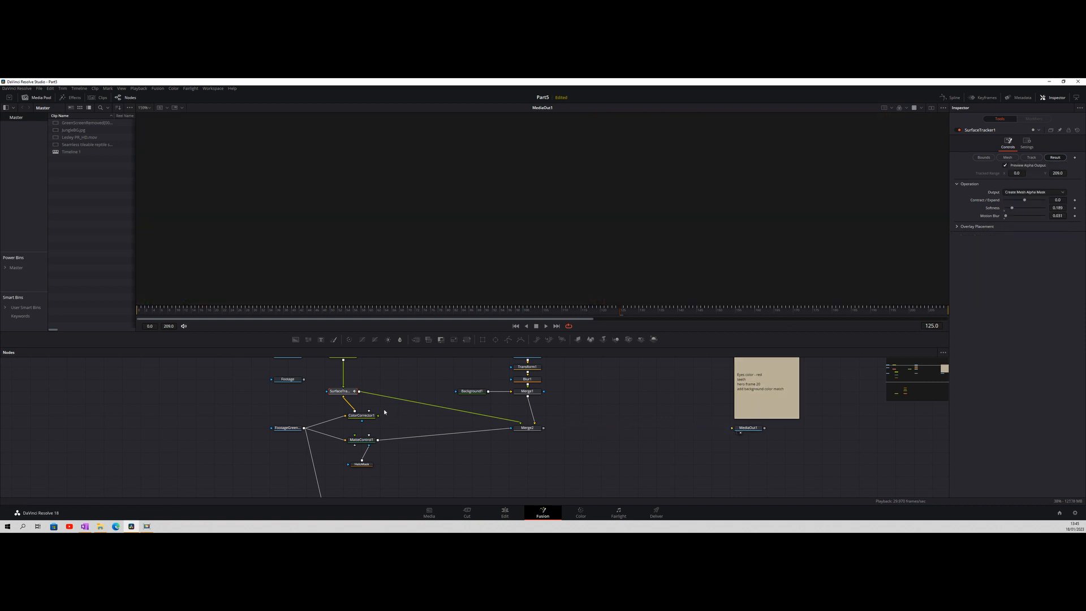
click(336, 397)
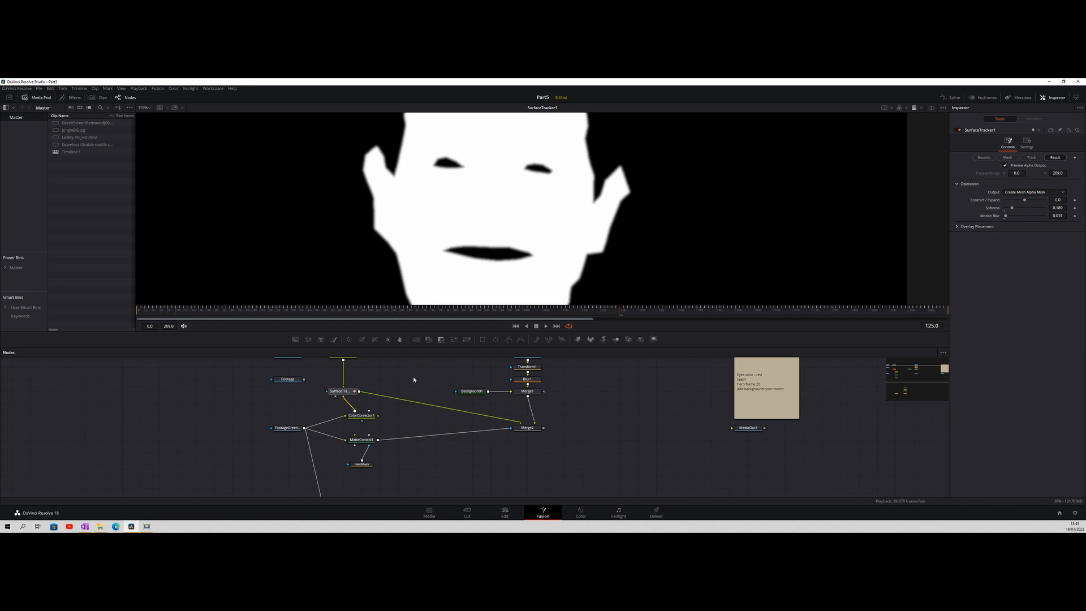
Add a Saver node and connect SurfaceTracker1's output to it
click(634, 403)
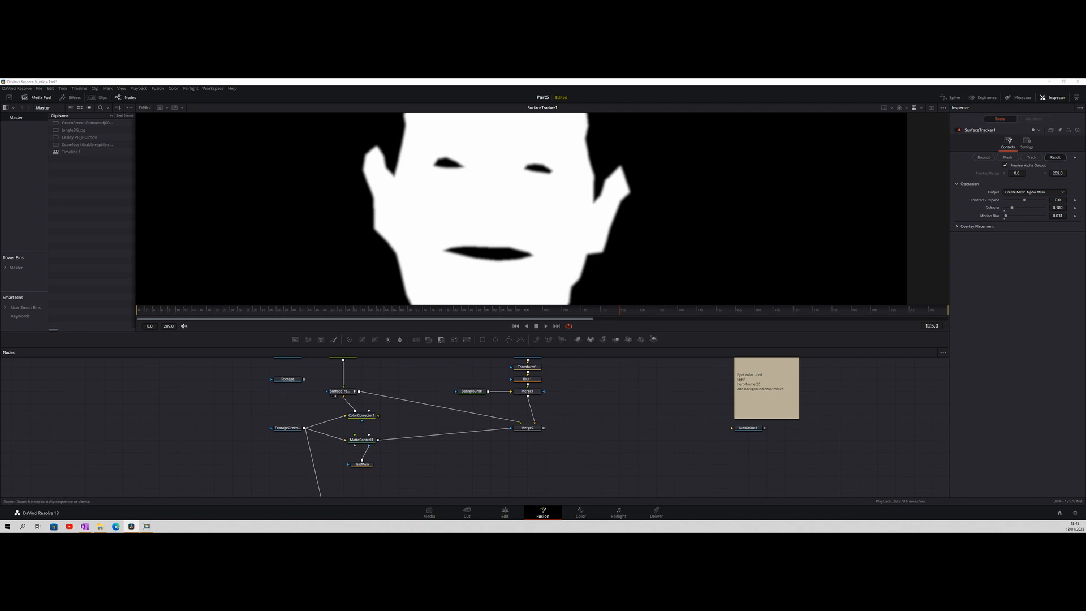
key(Return)
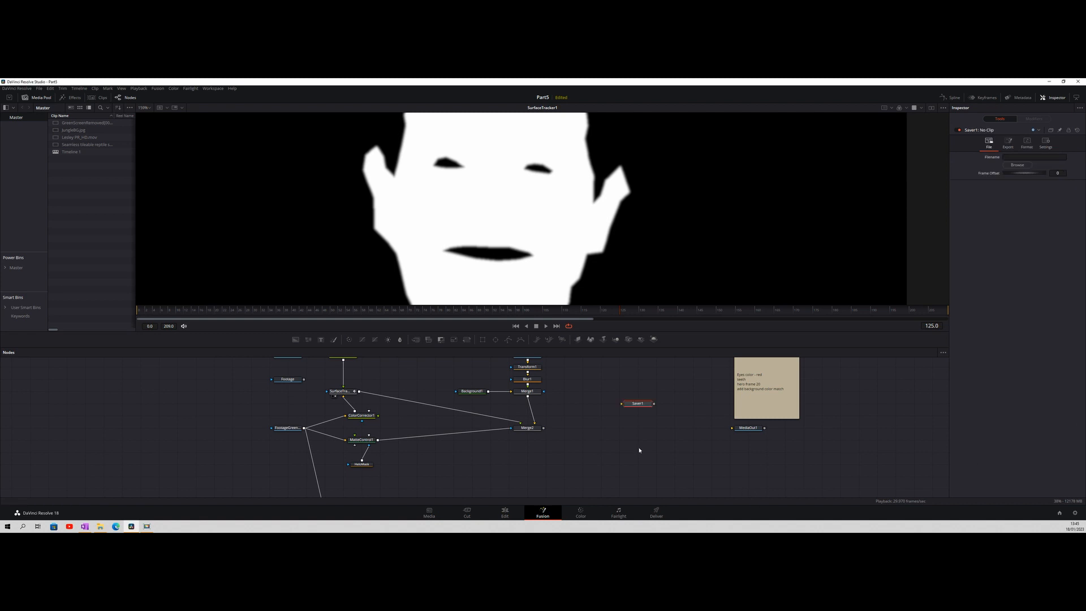
click(642, 405)
drag(641, 408, 415, 380)
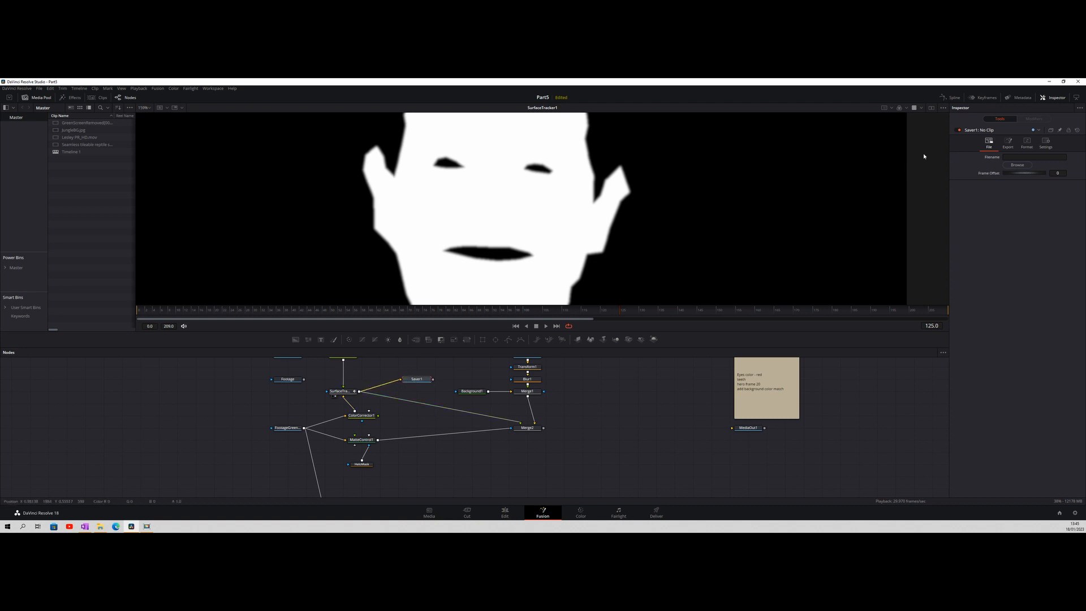
Browse for the Saver's output location and create a folder named eyesLidMat beside the greenscreen folder
click(1022, 167)
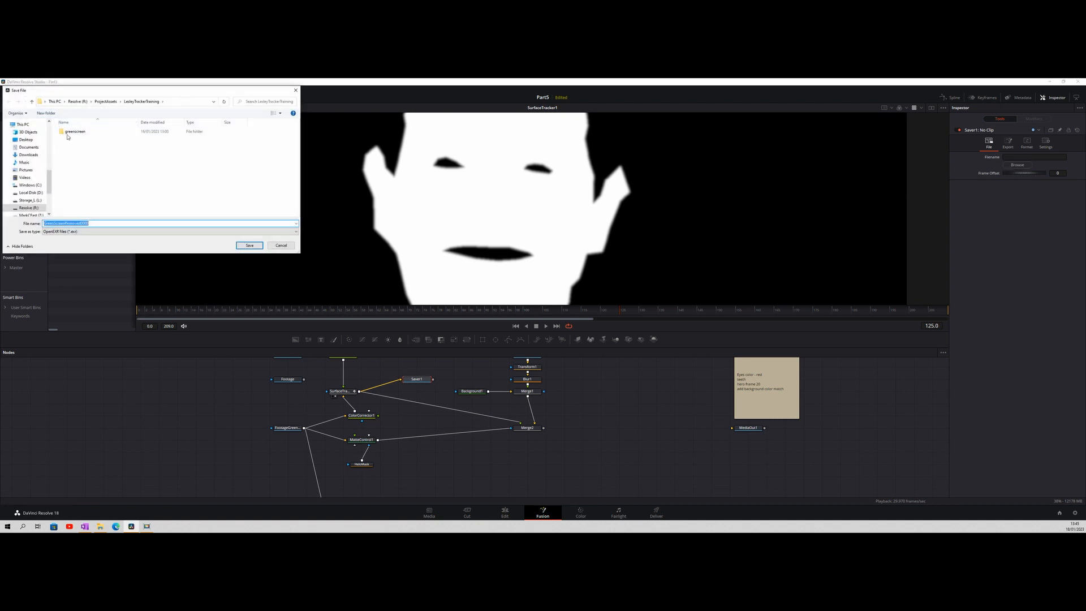
click(46, 113)
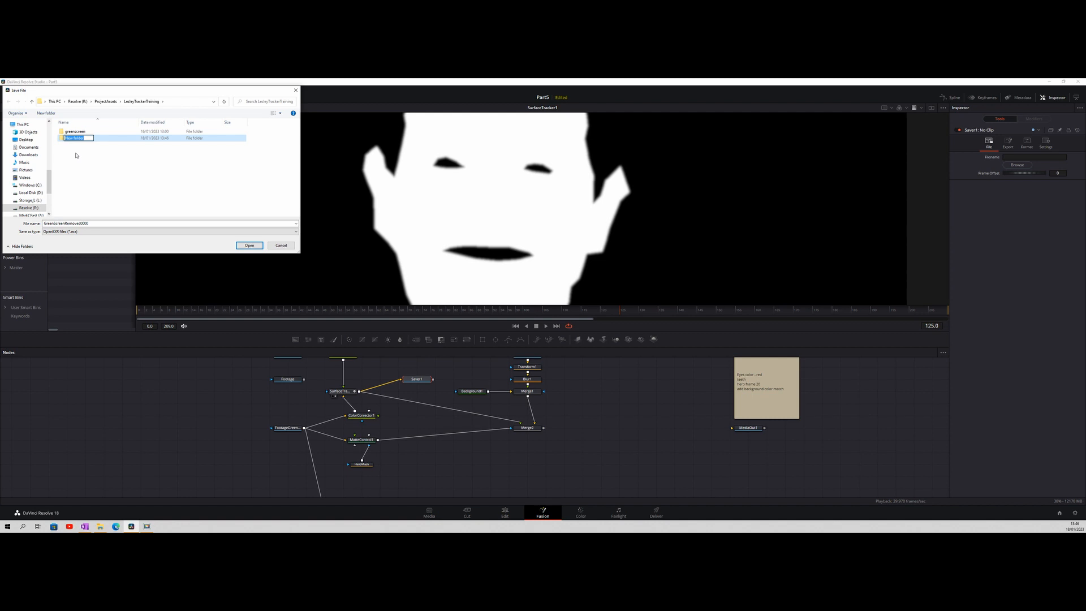
text(eyesM)
key(BackSpace)
key(BackSpace)
key(BackSpace)
key(BackSpace)
text(LidM)
click(252, 246)
Set the Saver's output file name to eyelids in OpenEXR format and save it
drag(95, 222, 51, 223)
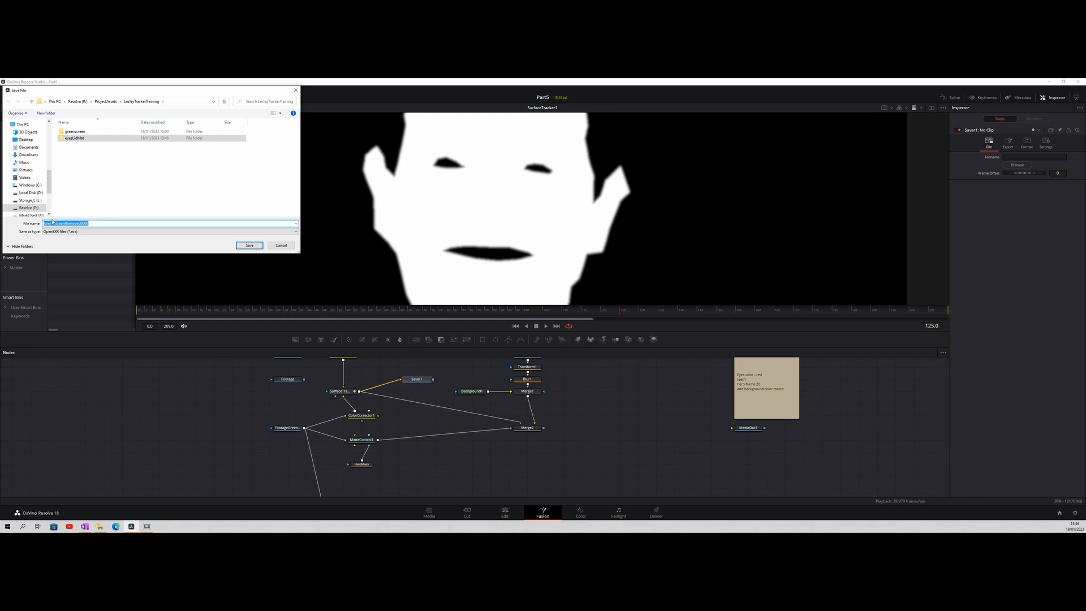
text(eyelids)
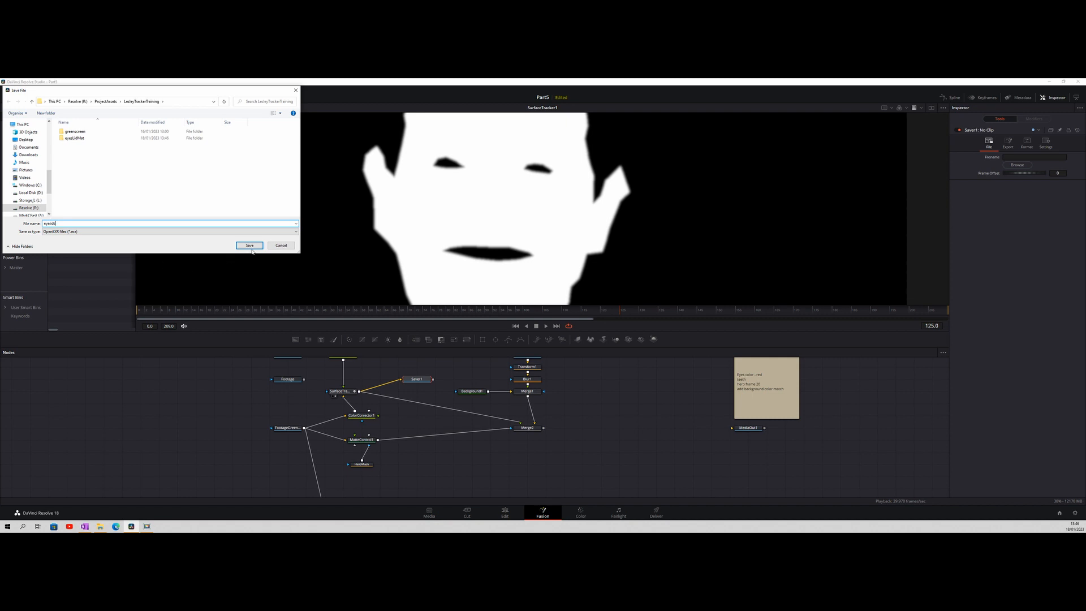
click(249, 246)
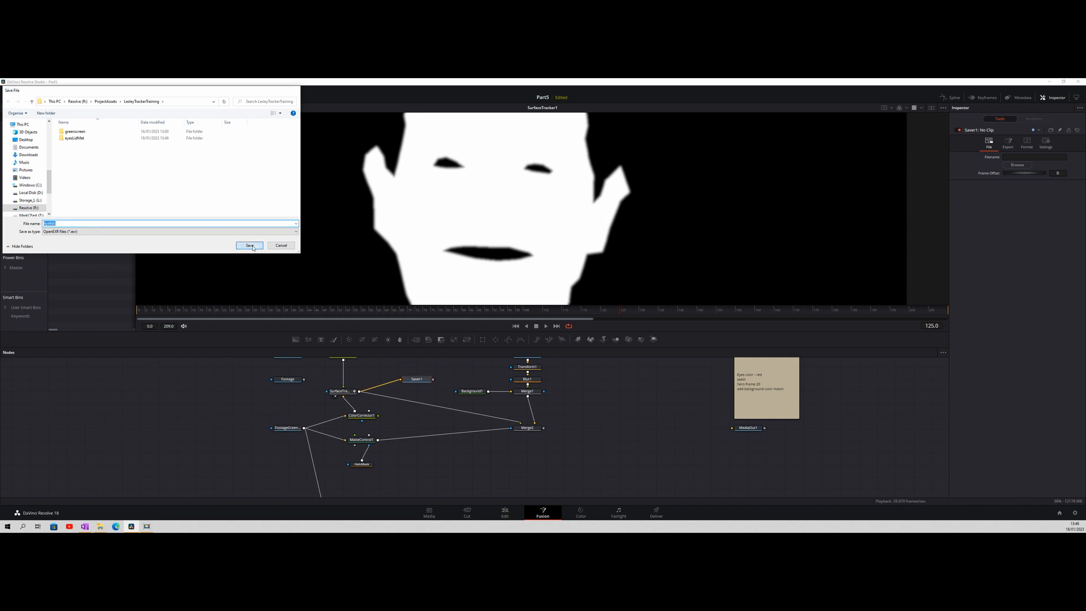
Read through the Saver's full output file path to its end
click(1020, 157)
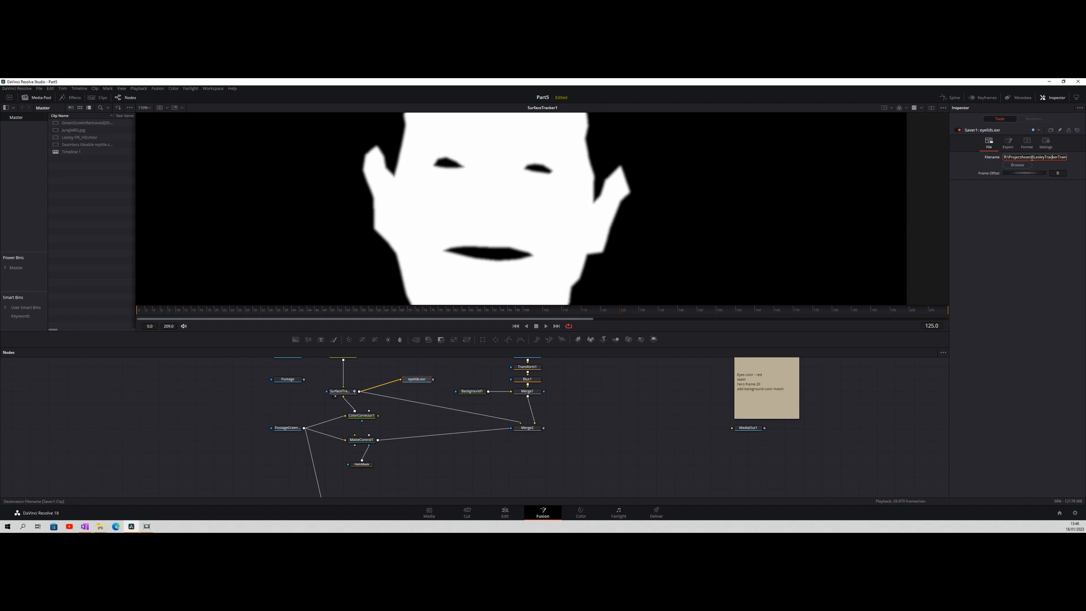
key(Right)
key(Right)
key(Right)
key(Right)
key(Right)
key(Right)
key(Right)
key(Right)
key(Right)
key(Right)
key(Right)
key(Right)
key(Right)
key(Right)
key(Right)
key(Right)
Turn off the Saver's auxiliary EXR channels, including Z, Coverage, Material ID, normals, velocity, position and disparity
click(1028, 141)
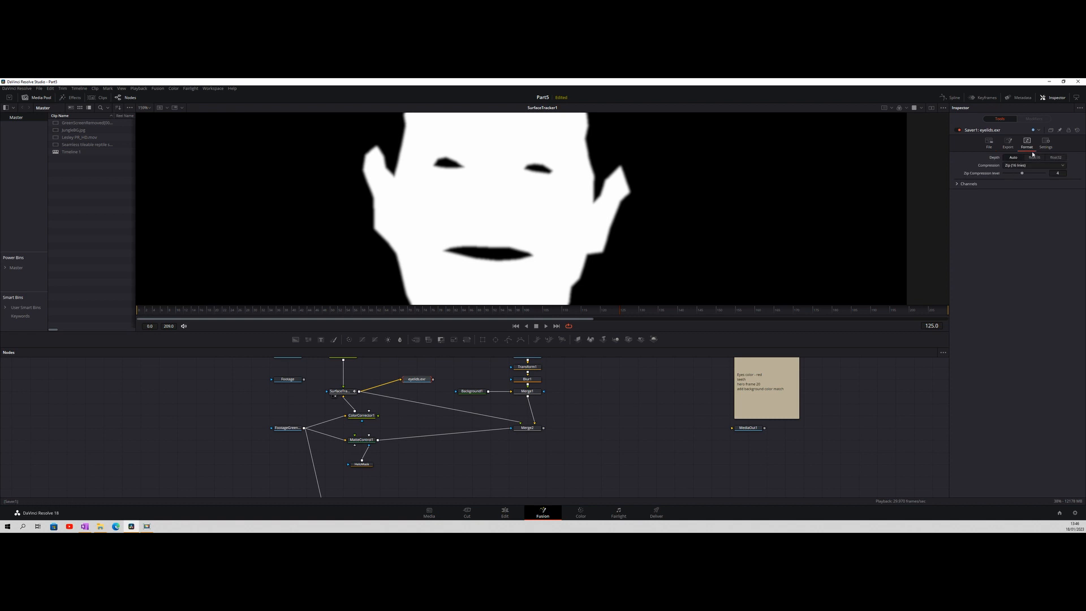
click(1008, 141)
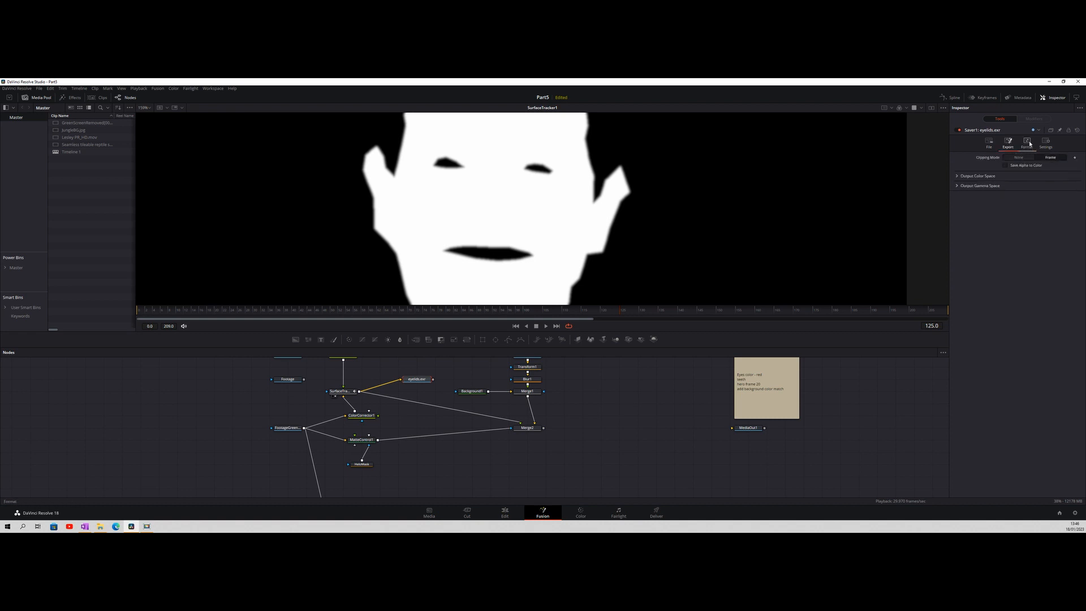
click(1028, 141)
click(957, 184)
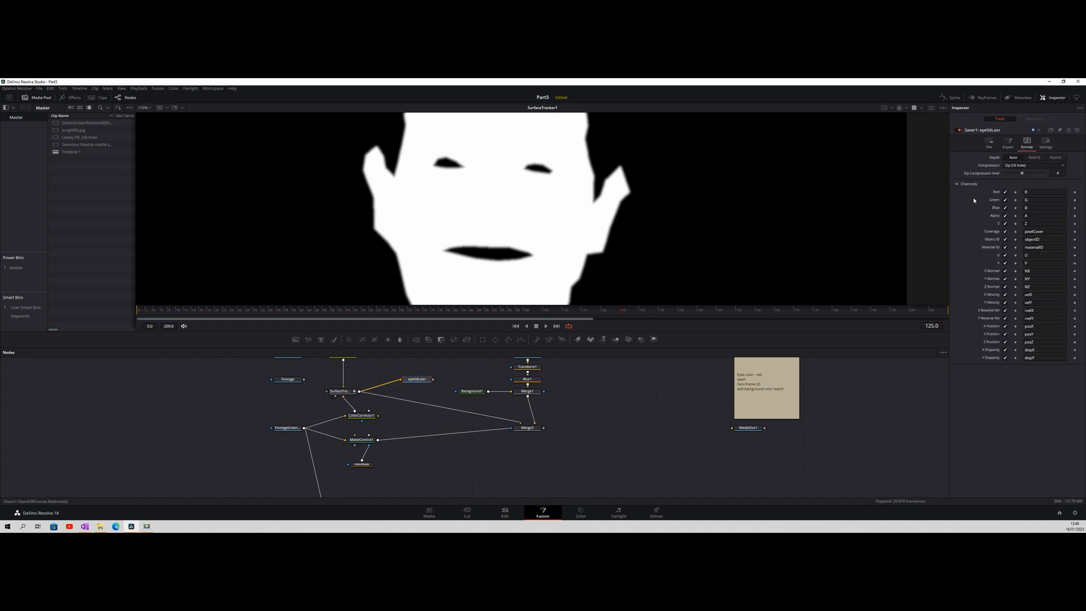
click(1006, 224)
click(1006, 231)
click(1006, 248)
click(1006, 263)
click(1006, 270)
click(1006, 279)
click(1005, 303)
click(1006, 326)
click(1006, 343)
click(1005, 351)
Render all Savers in the composition to write out the eyelids EXR sequence
click(989, 142)
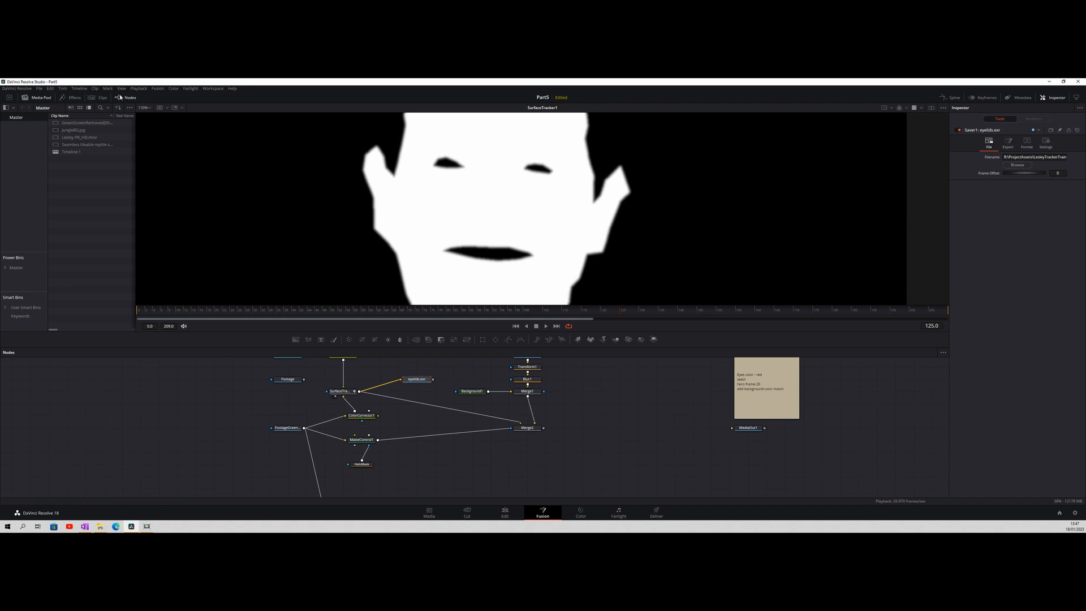
click(157, 89)
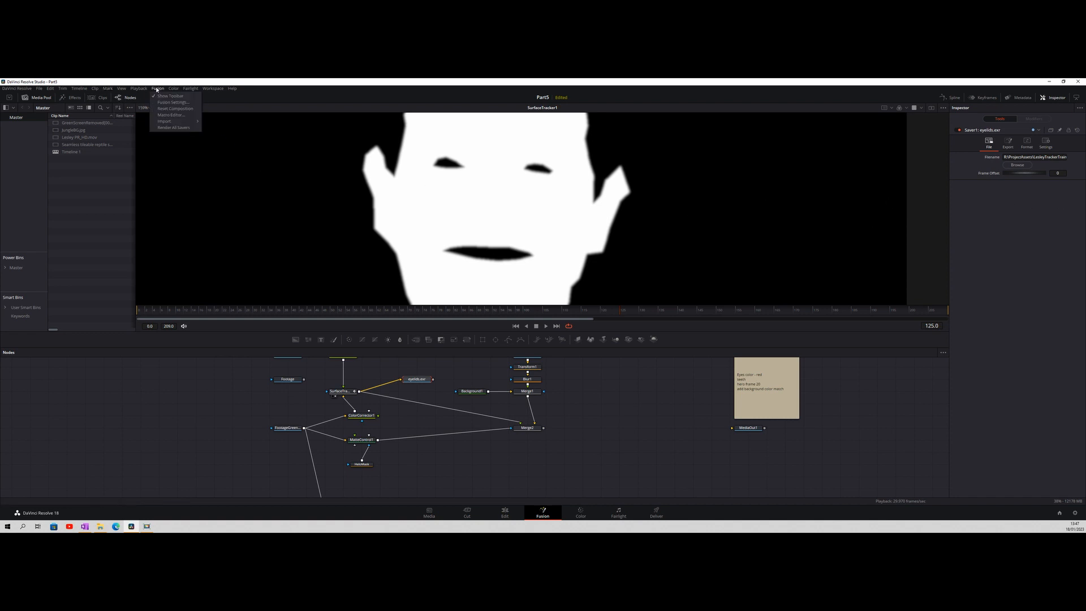
click(173, 128)
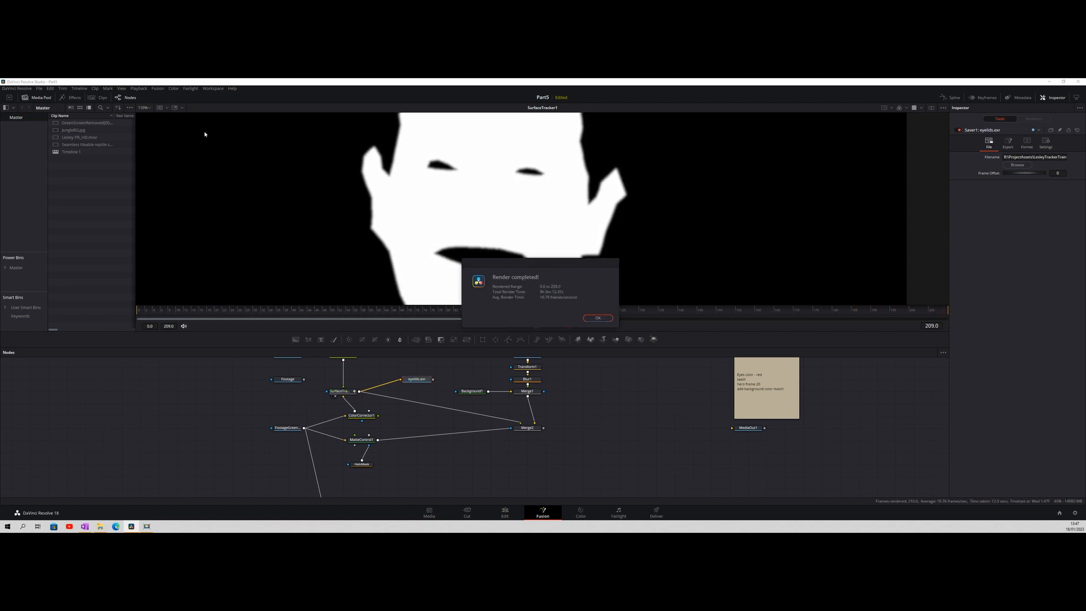
click(598, 319)
Bring the rendered eyelids[0000-0209].exr sequence into Media Storage, preview its playback, and add it to the Master bin
click(429, 511)
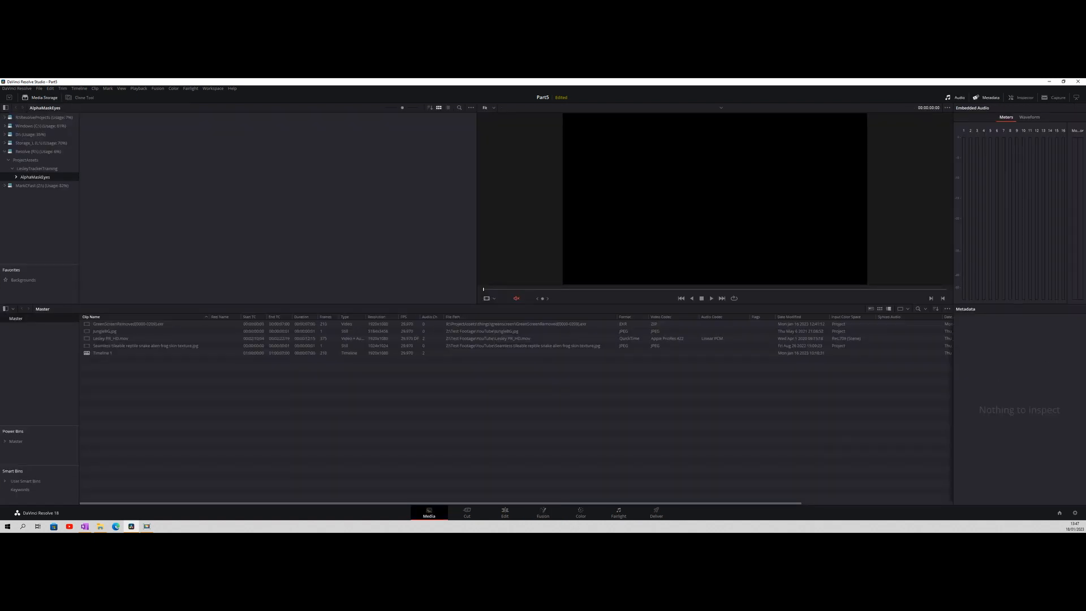
key(alt+Tab)
drag(776, 344, 300, 262)
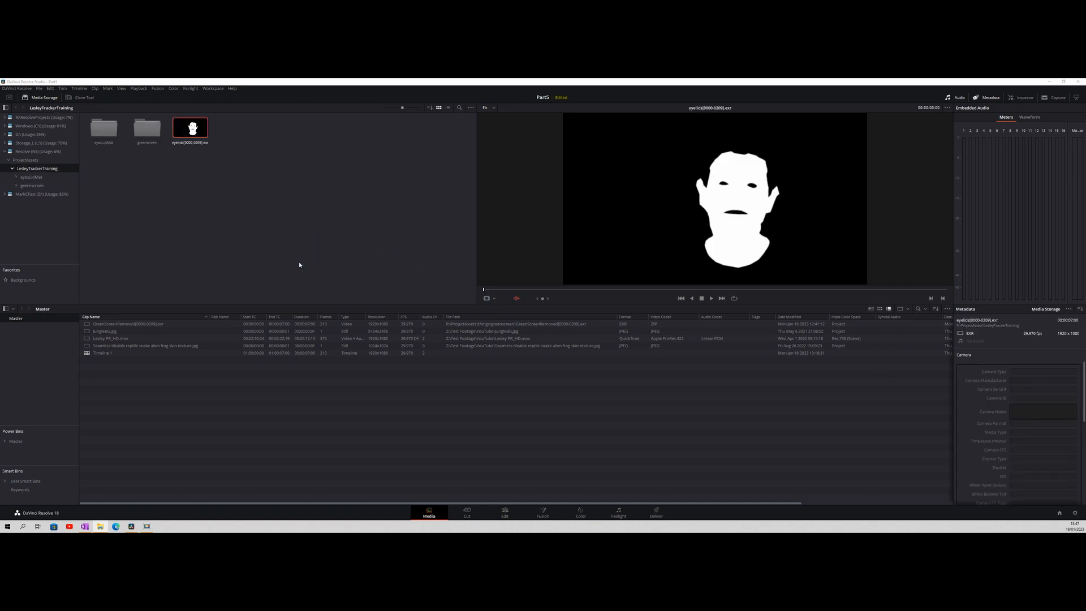
click(711, 298)
click(703, 299)
drag(198, 143, 131, 393)
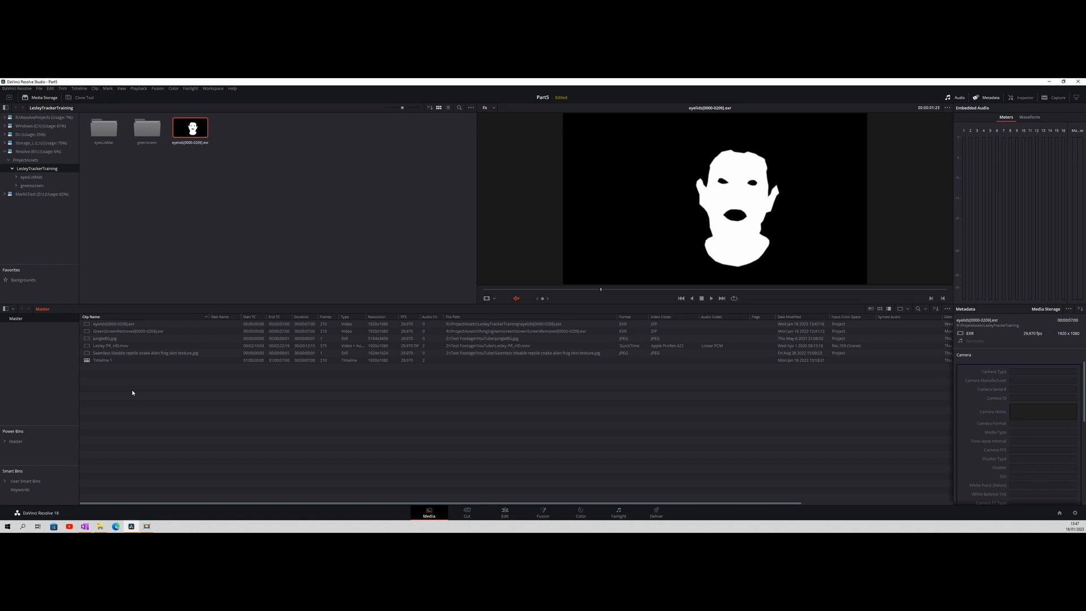
Add the eyelids EXR clip to the Fusion composition beside the Tracker branch and play it in the viewer
click(542, 512)
scroll(535, 460, down, 5)
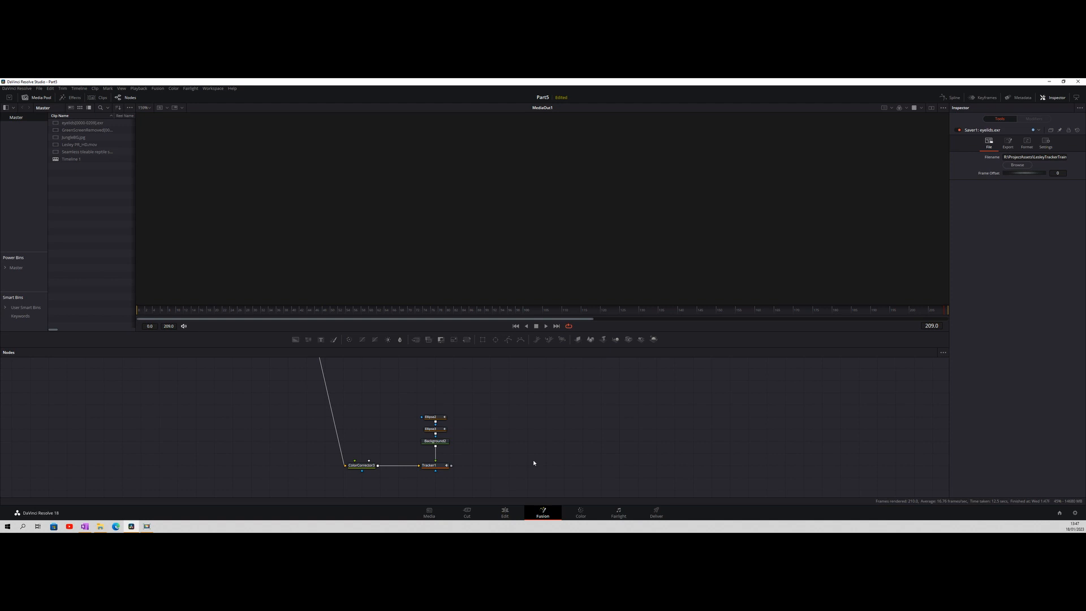
scroll(534, 462, down, 2)
drag(82, 123, 563, 427)
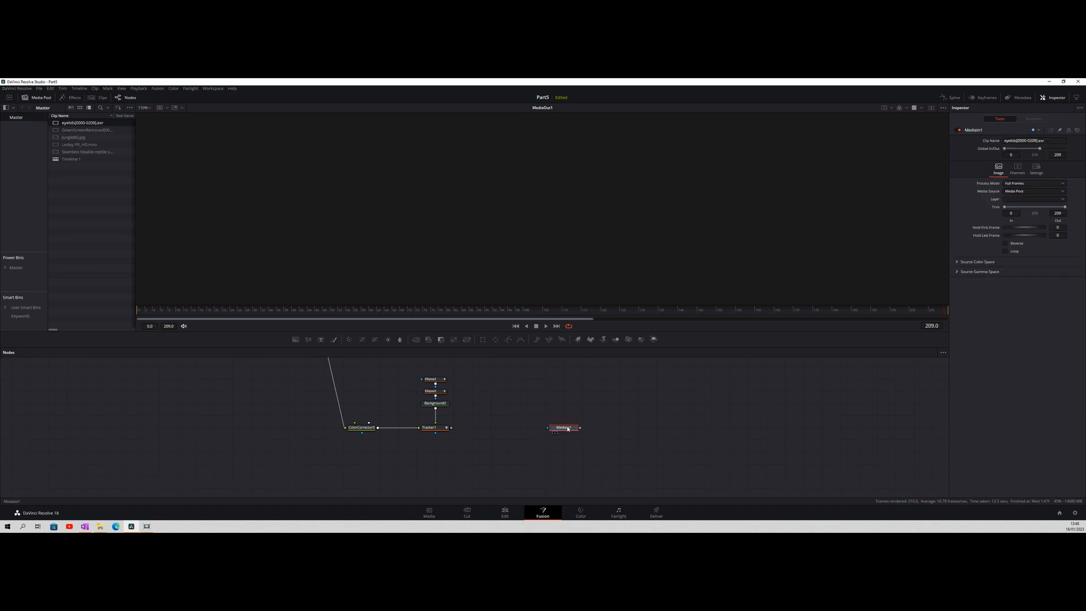
click(555, 433)
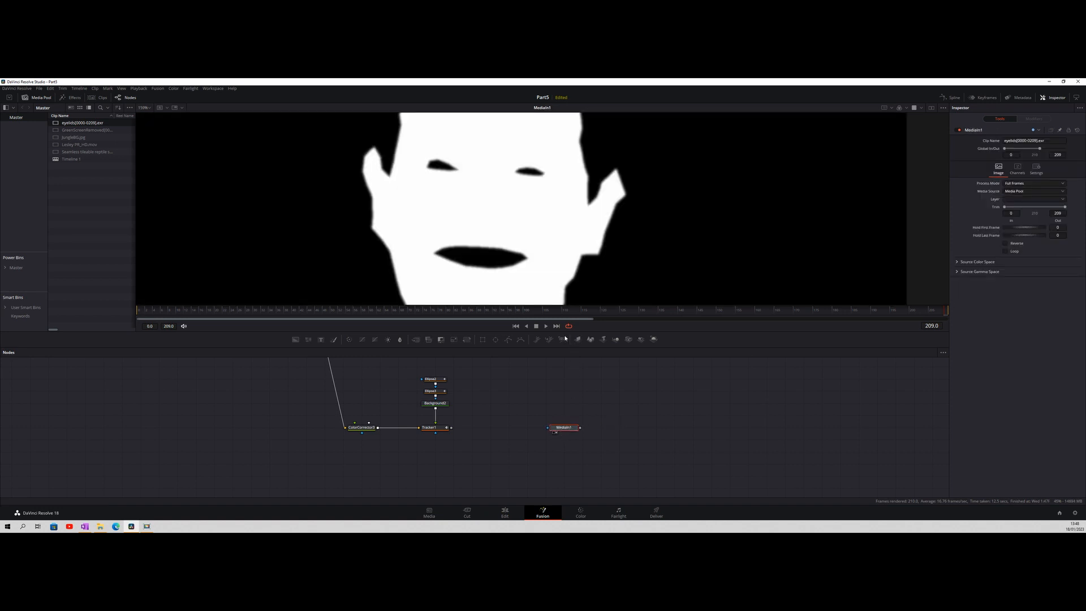
click(546, 326)
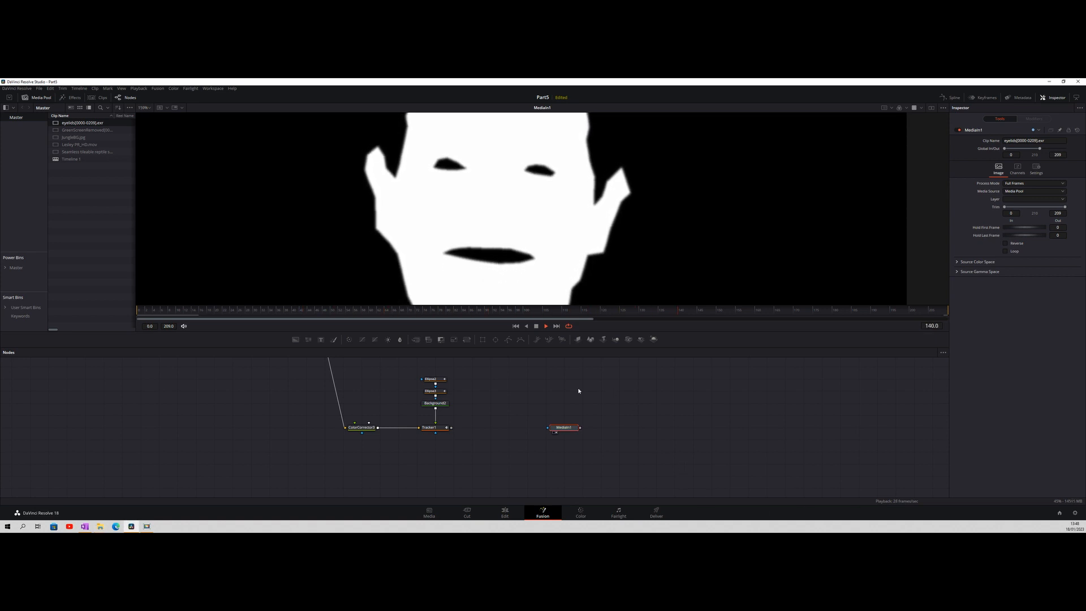
click(537, 325)
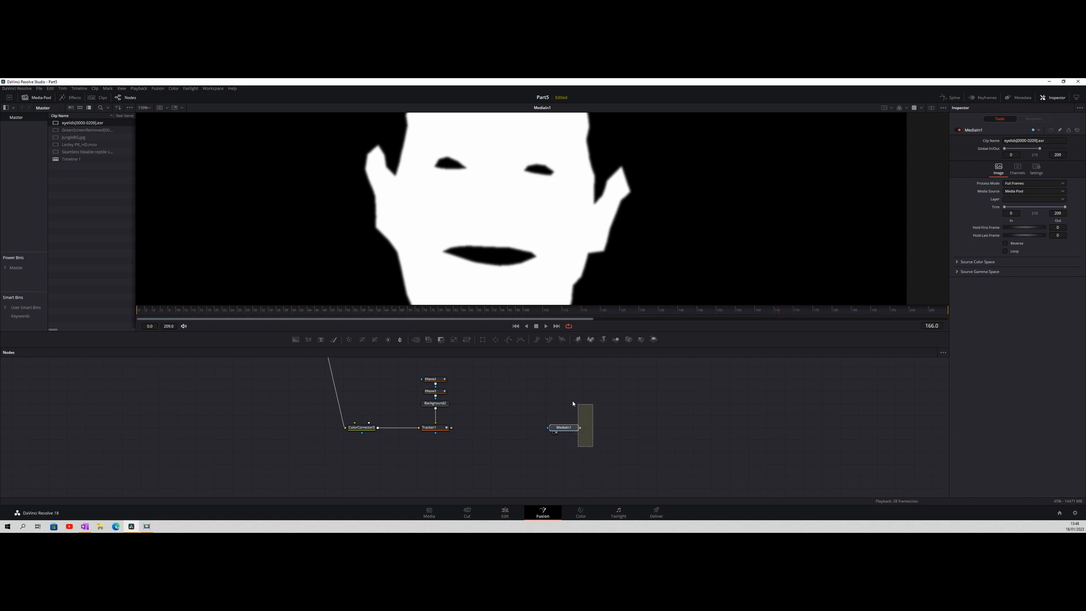
Add a Bitmap mask fed by the eyelids clip, view it, and set its channel to Luminance
drag(565, 431, 529, 448)
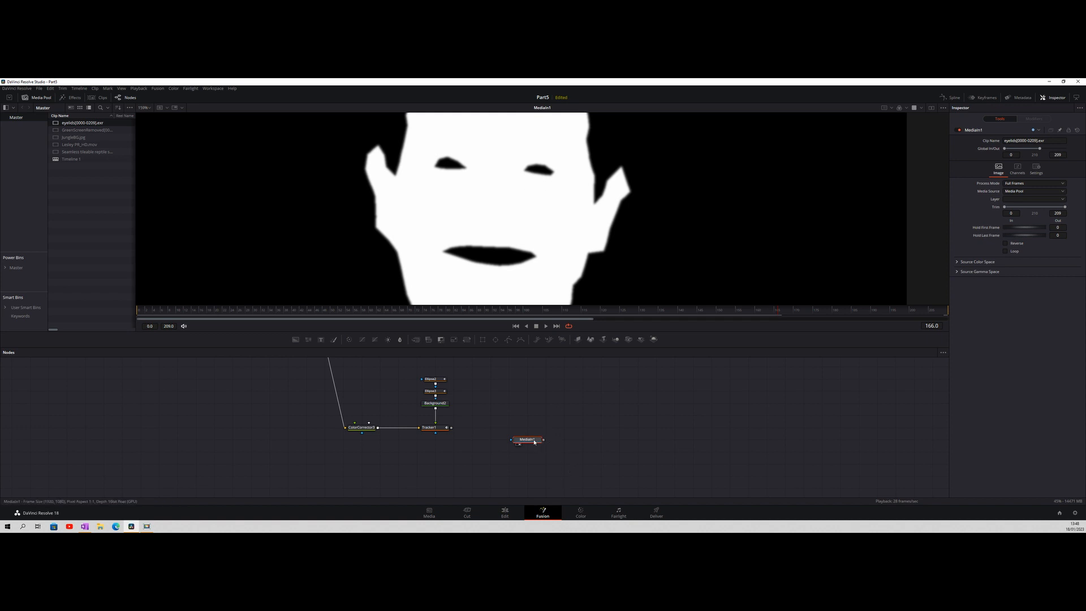
mouse_move(534, 443)
key(Return)
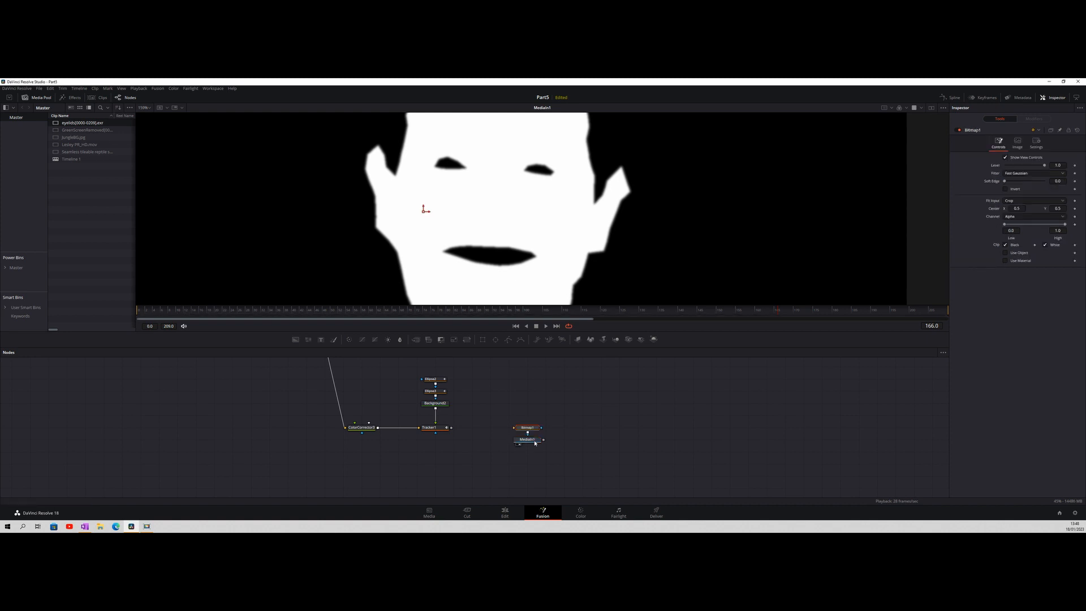
drag(516, 428, 562, 441)
drag(544, 440, 571, 443)
click(577, 446)
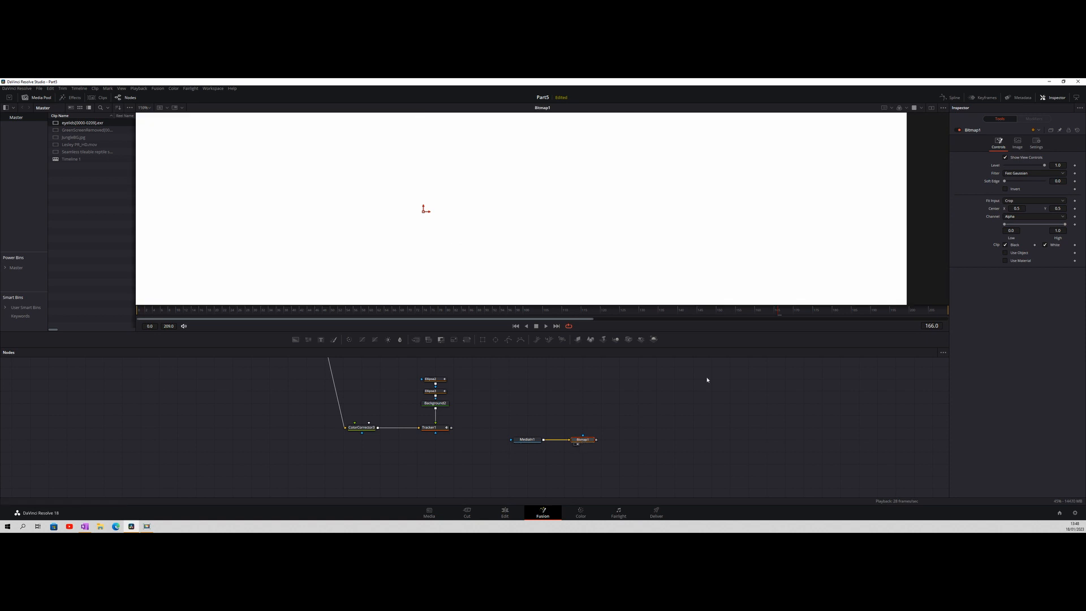
click(1017, 217)
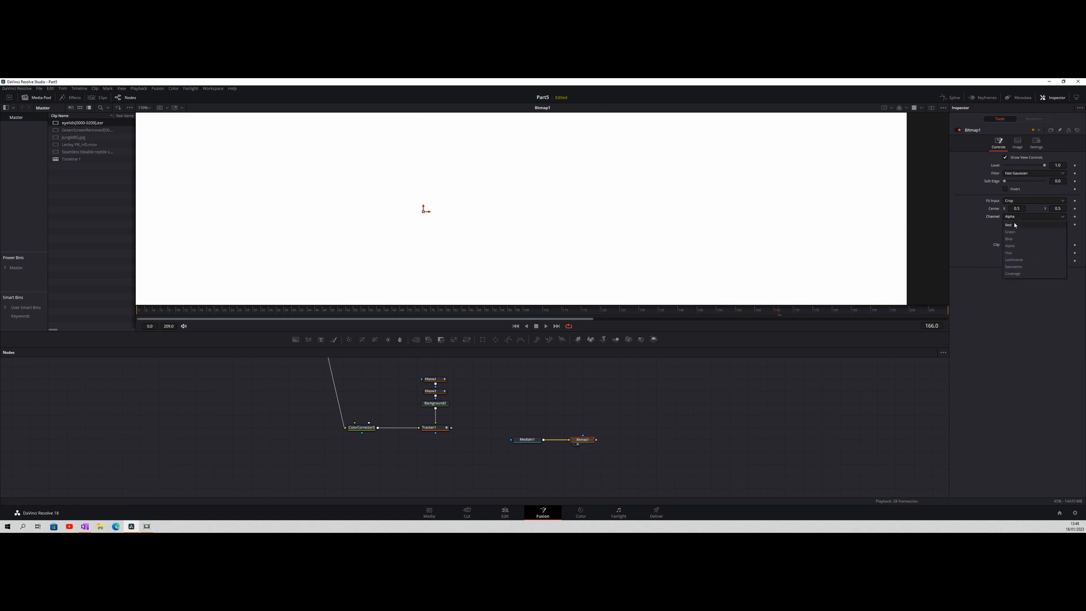
click(1015, 260)
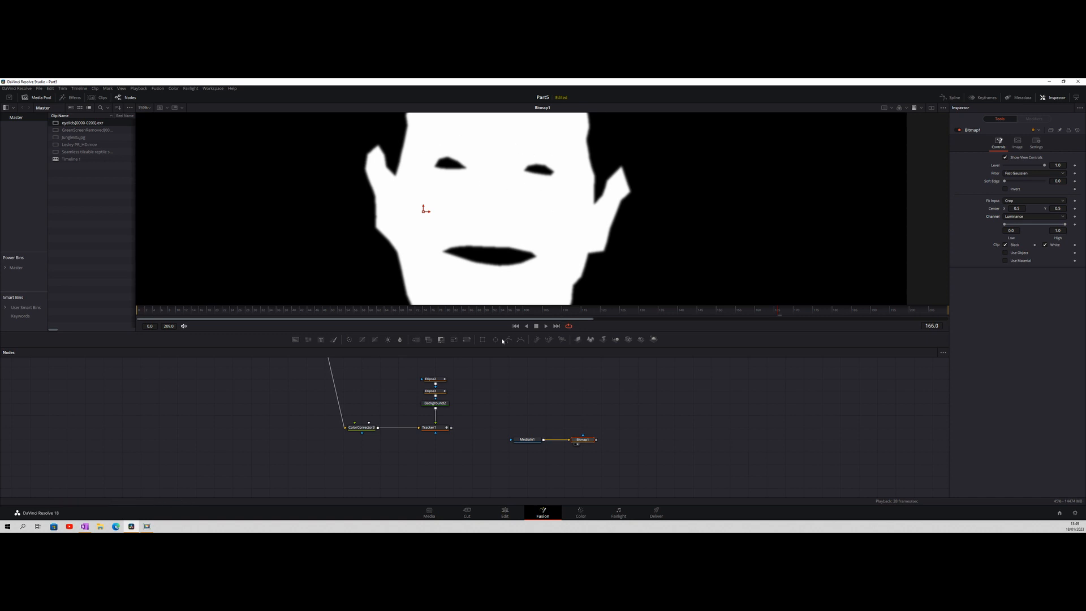
Add an Ellipse mask above the eyelid Bitmap and set its width and height to 0.25
drag(503, 341, 557, 408)
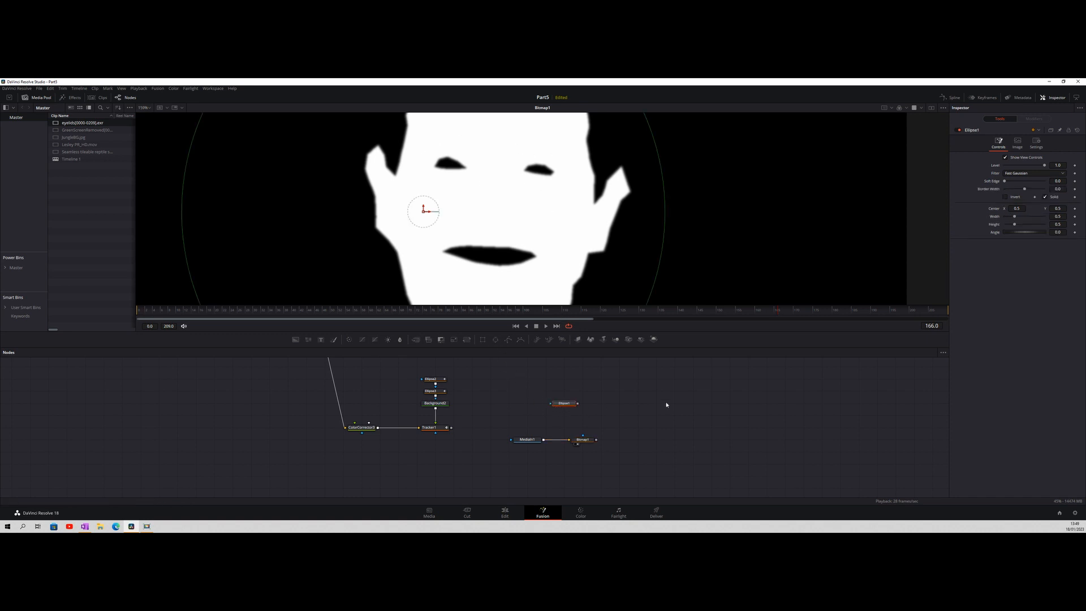
click(1061, 218)
text(0.25)
key(Tab)
text(0.25)
key(Tab)
click(1062, 216)
drag(1063, 215, 1051, 217)
text(0.25)
key(Tab)
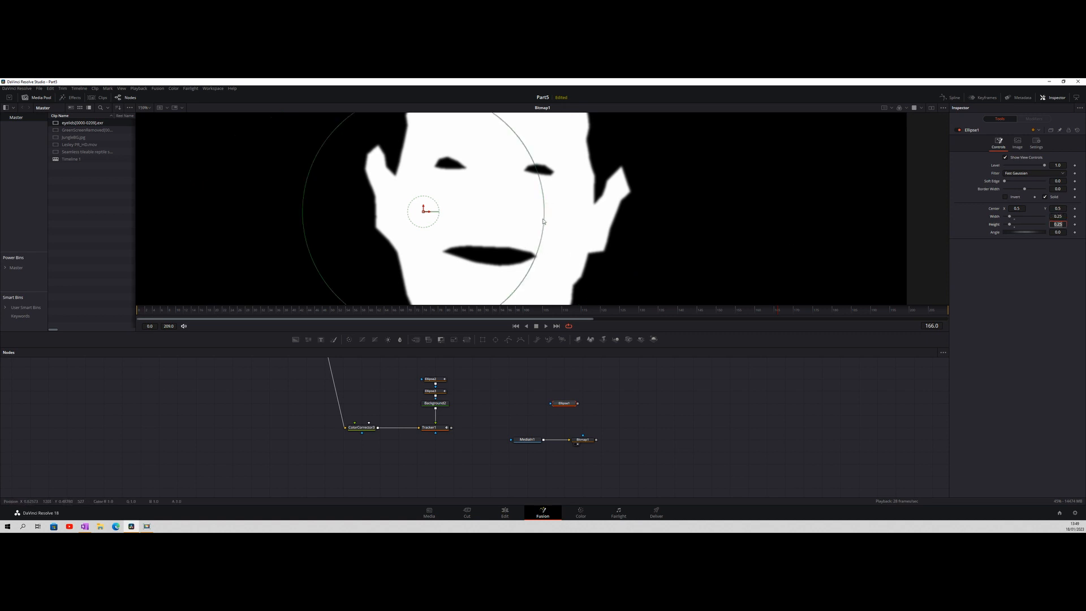
Reshape the ellipse to about 0.177 wide and 0.074 high, and place it around both eye openings
drag(544, 221, 508, 224)
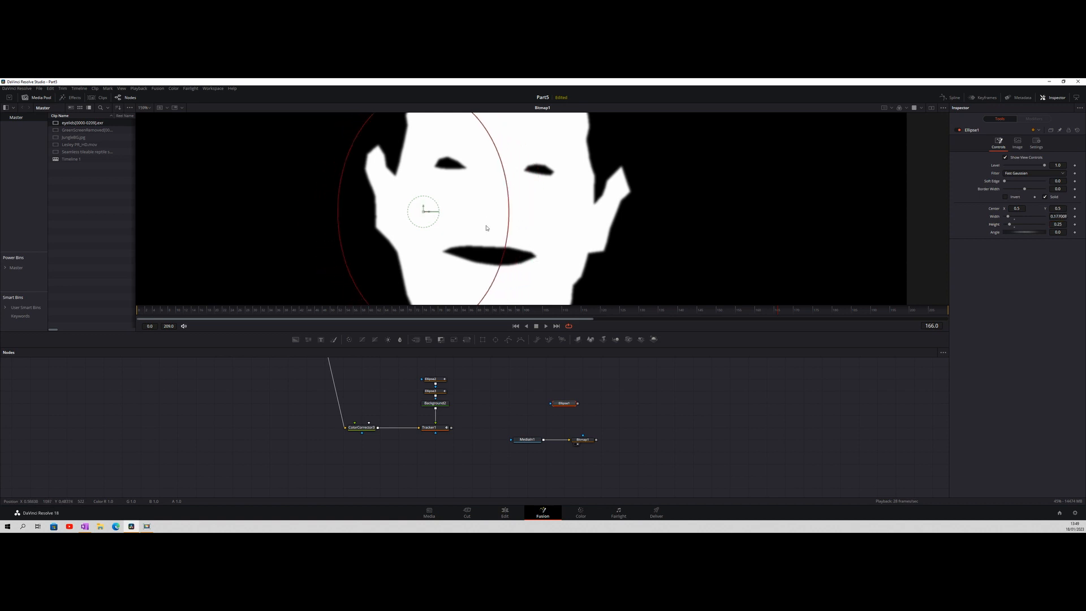
scroll(486, 234, down, 1)
drag(421, 294, 441, 205)
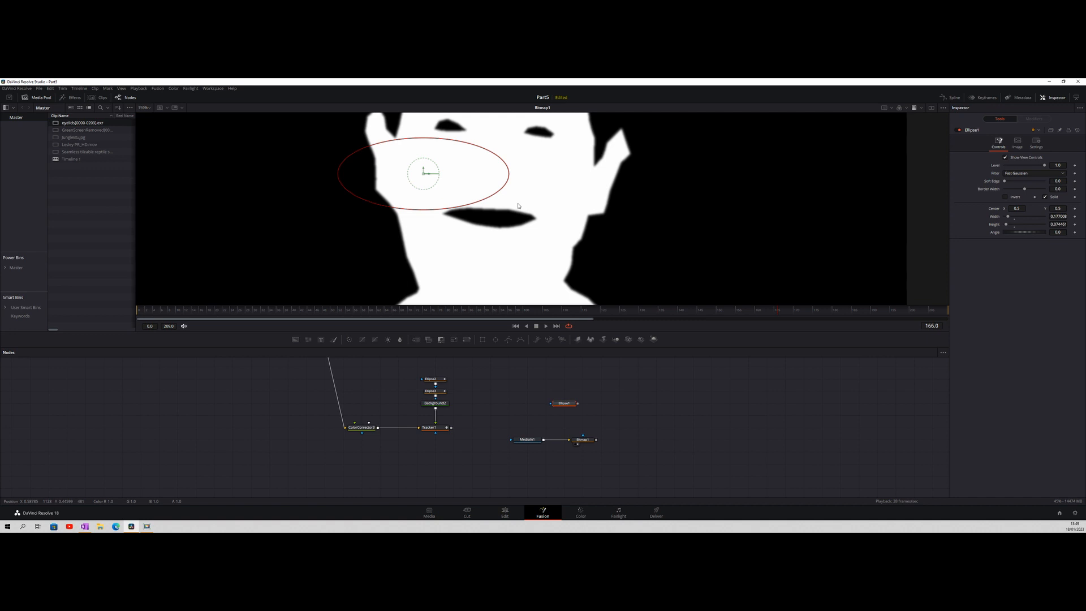
scroll(535, 207, up, 1)
drag(430, 213, 496, 167)
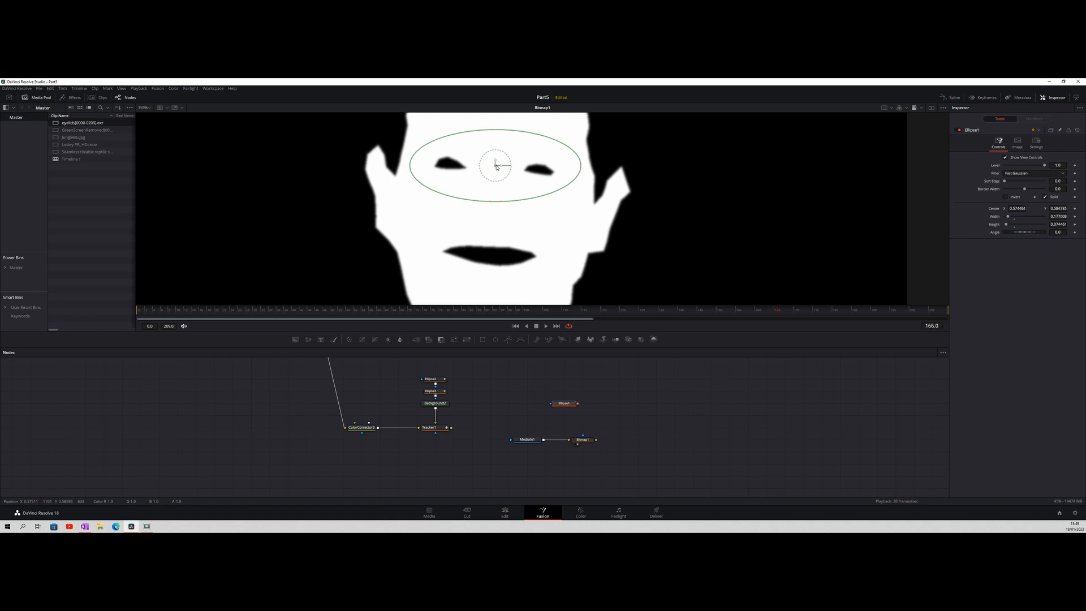
Connect the ellipse to Bitmap1's mask input, invert the ellipse, and align the nodes
drag(578, 403, 583, 437)
drag(577, 403, 583, 438)
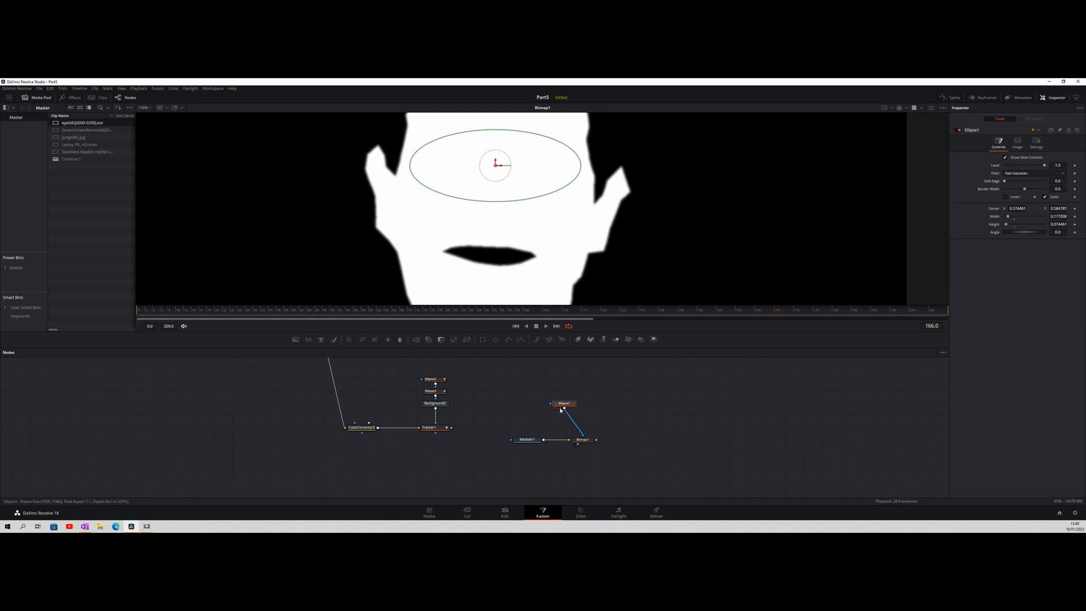
key(1)
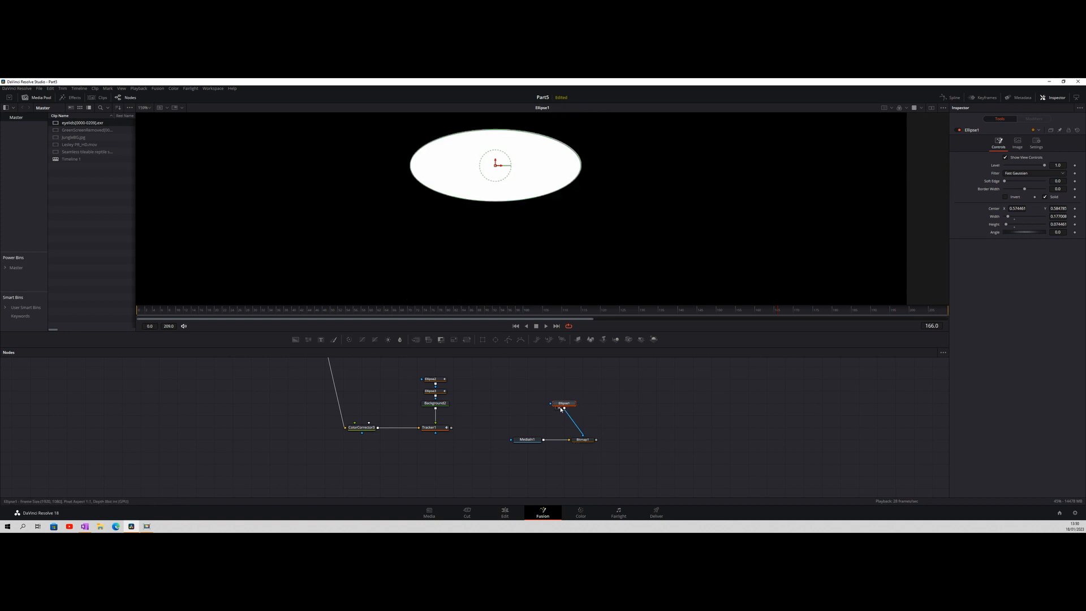
key(1)
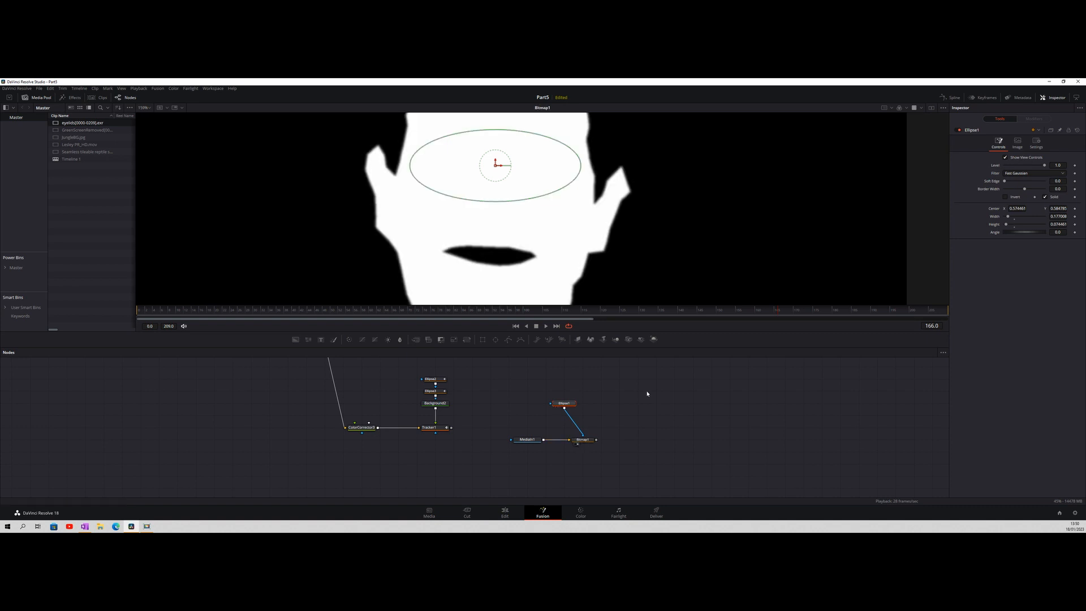
click(1004, 197)
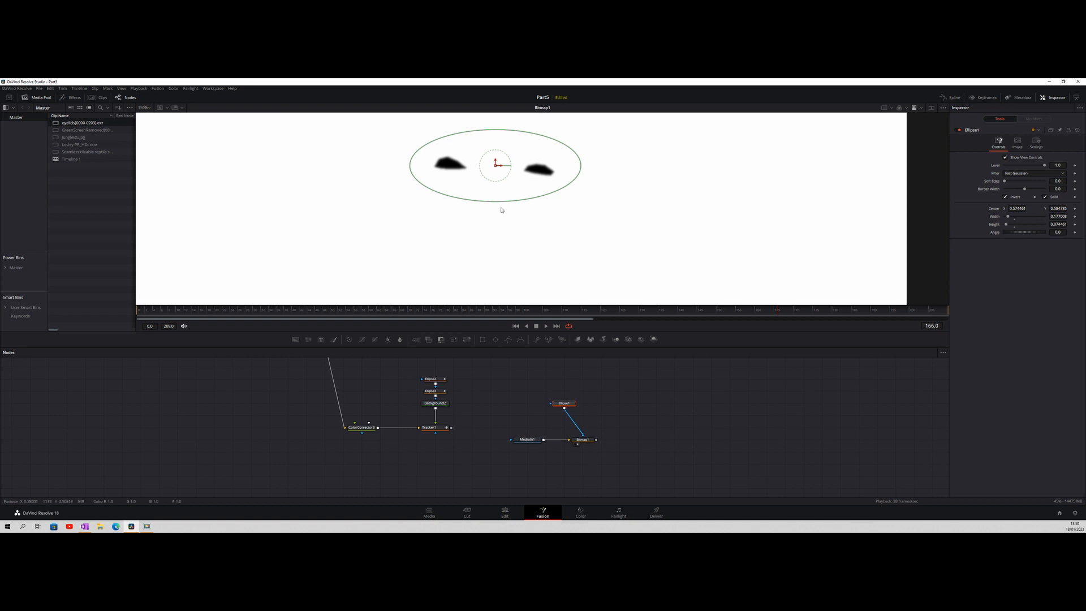
drag(582, 439, 565, 416)
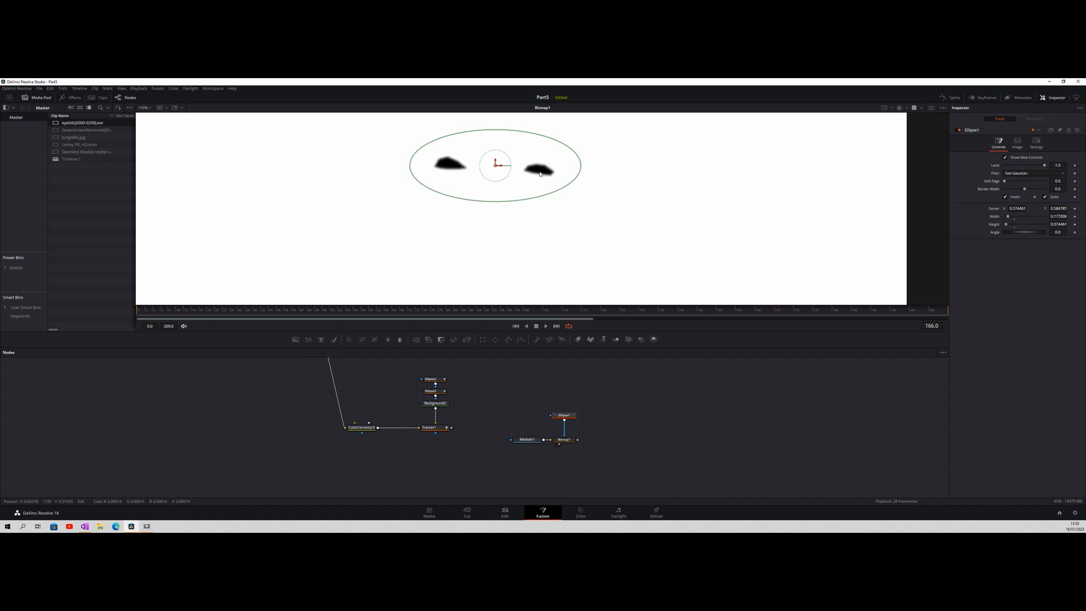
Add a second Bitmap fed by Bitmap1, view it, invert it, and set its channel to Luminance
click(574, 441)
click(632, 445)
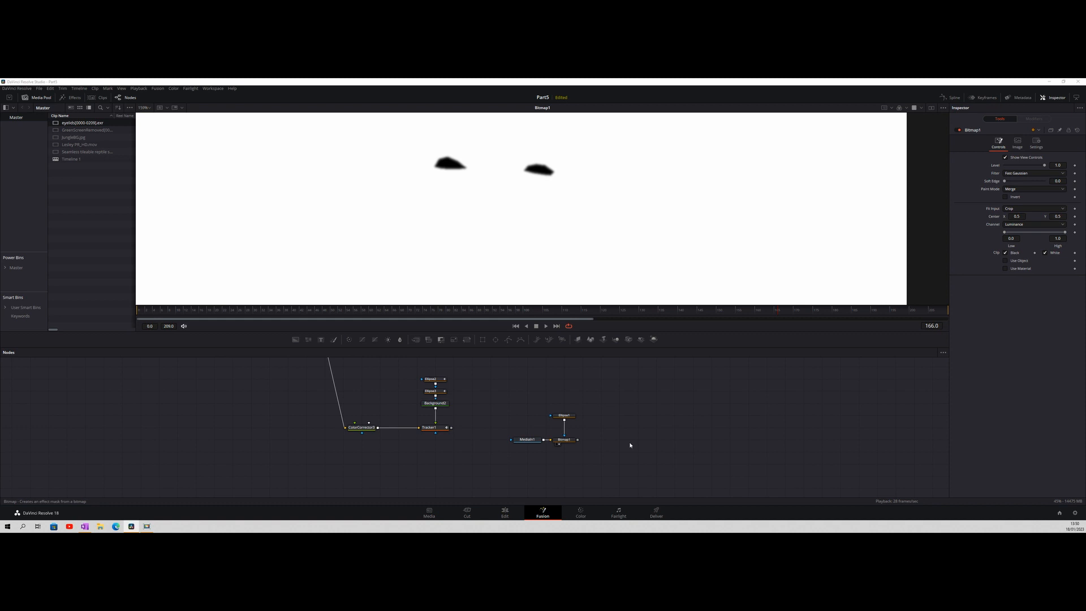
key(Return)
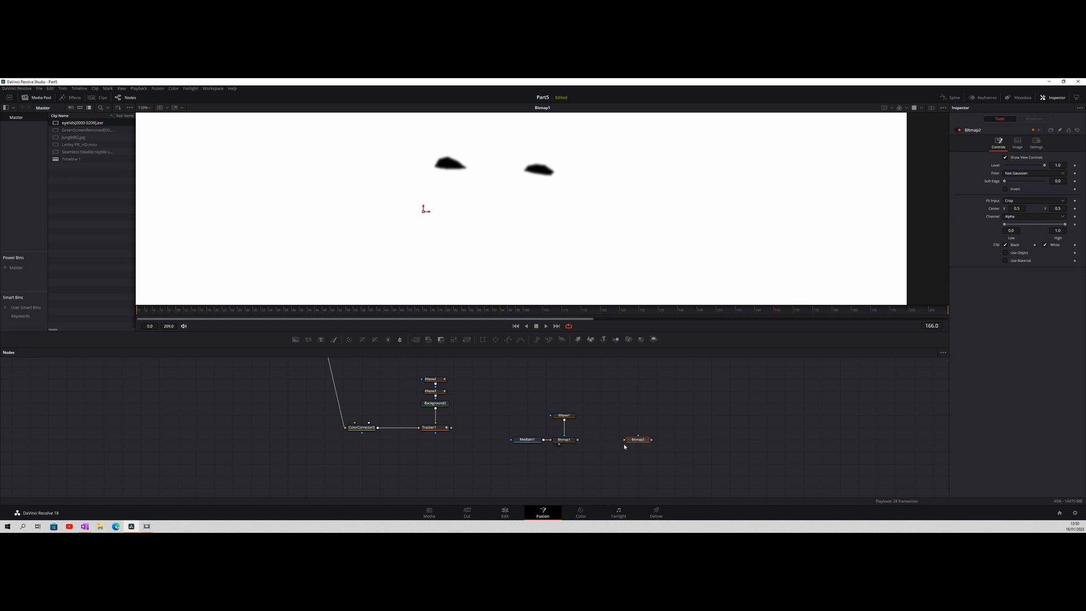
drag(577, 439, 625, 441)
drag(626, 440, 607, 440)
click(1004, 188)
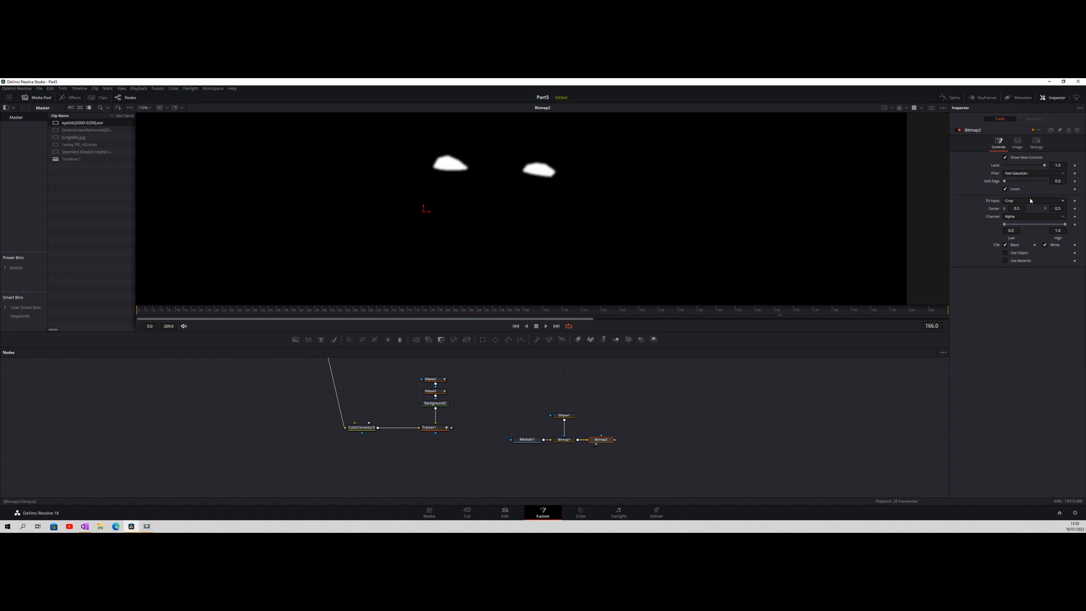
click(1028, 216)
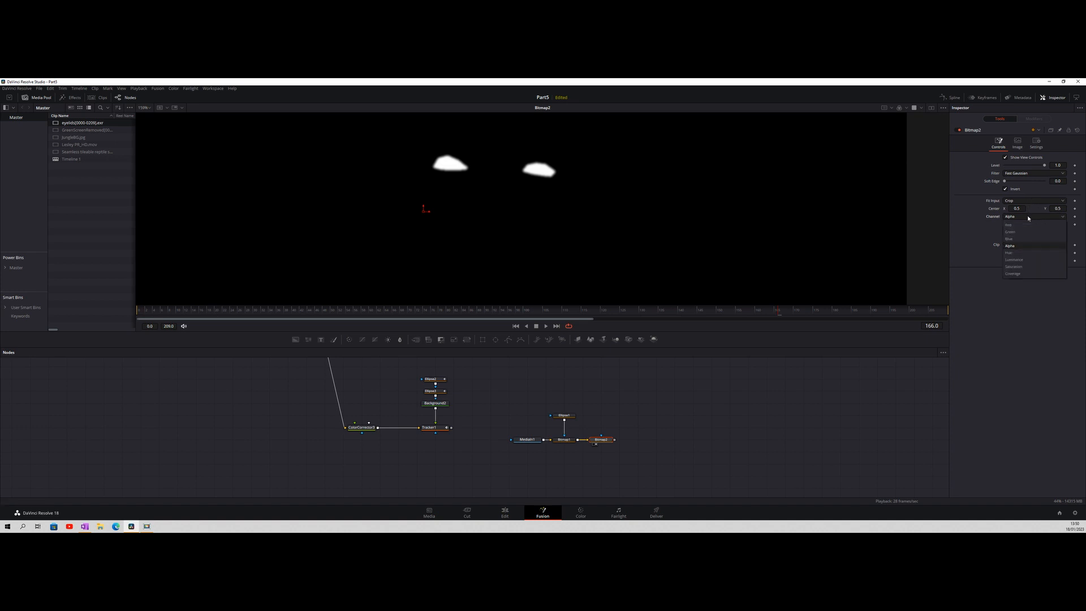
click(1025, 262)
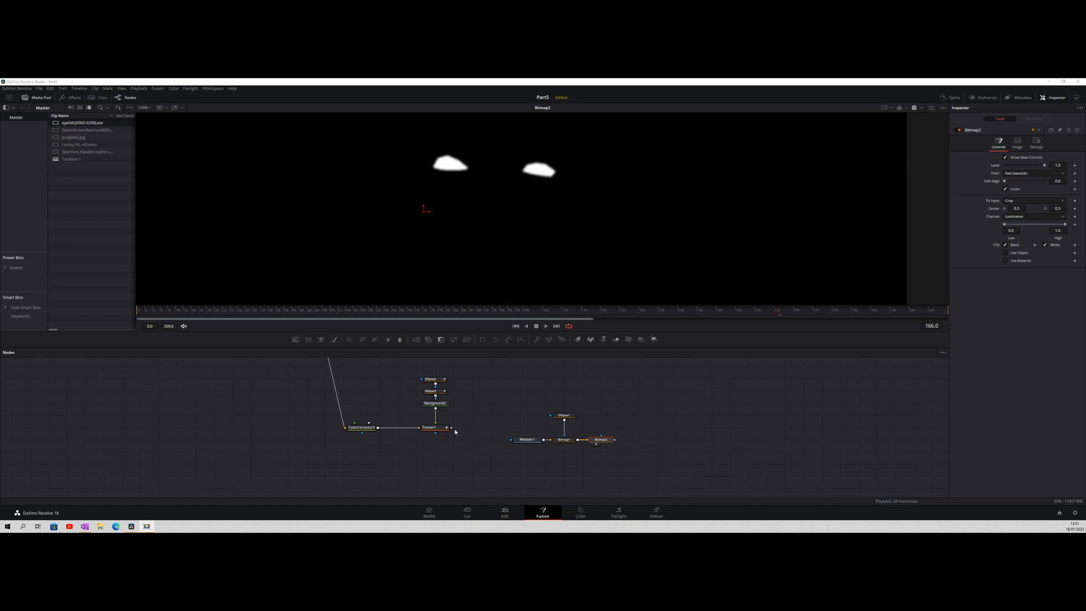
Move the eyelid clip, ellipse and both Bitmap nodes together, farther away from the Tracker branch
click(432, 429)
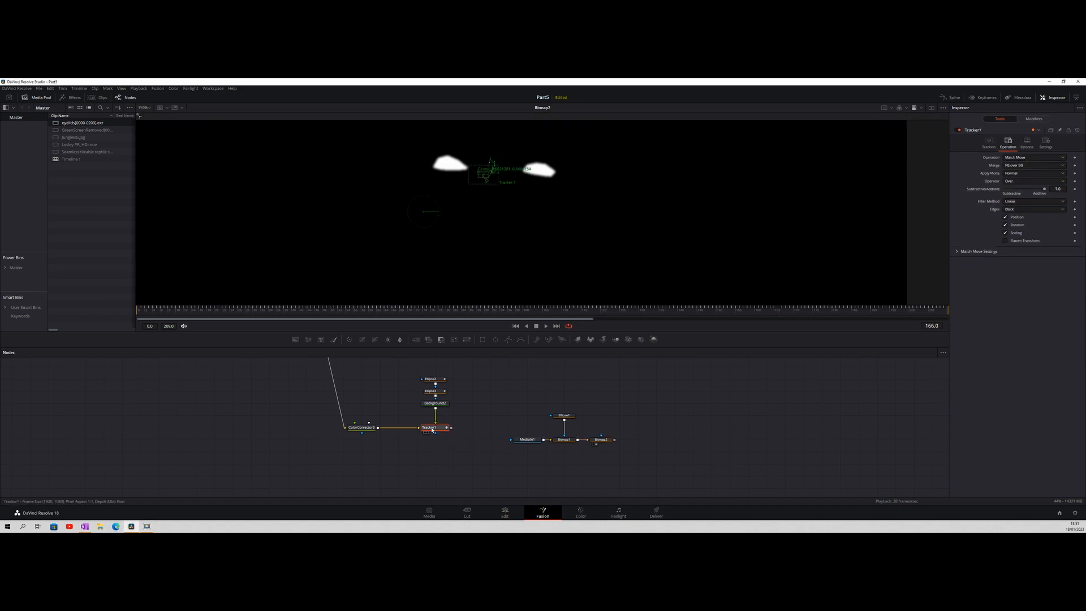
drag(643, 463, 513, 403)
drag(564, 440, 676, 475)
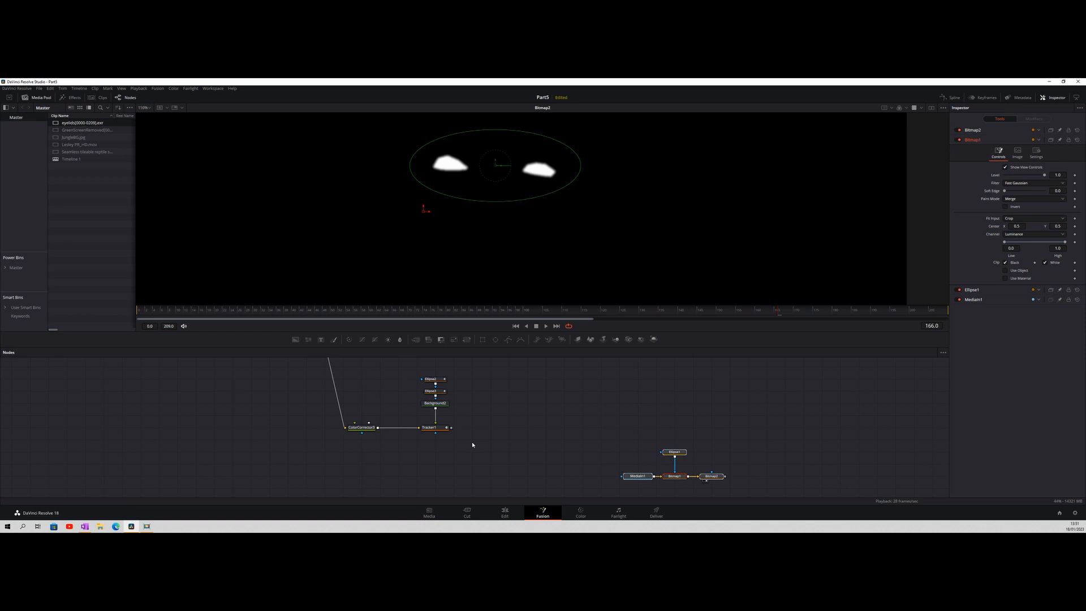
Add a Bitmap node fed by Tracker1's output, view it, and set its channel to Luminance
click(436, 427)
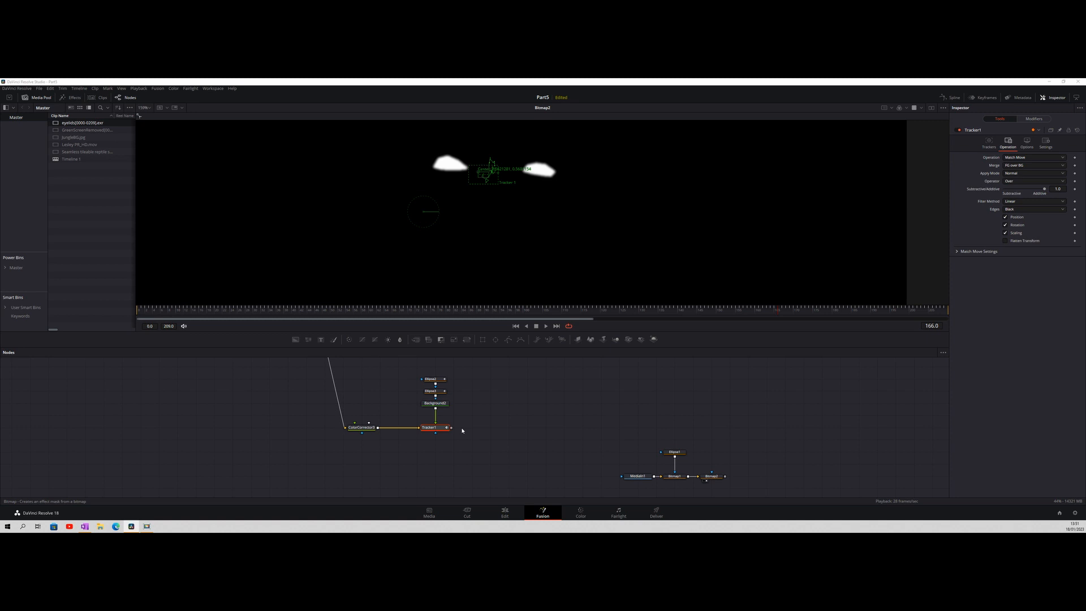
key(Return)
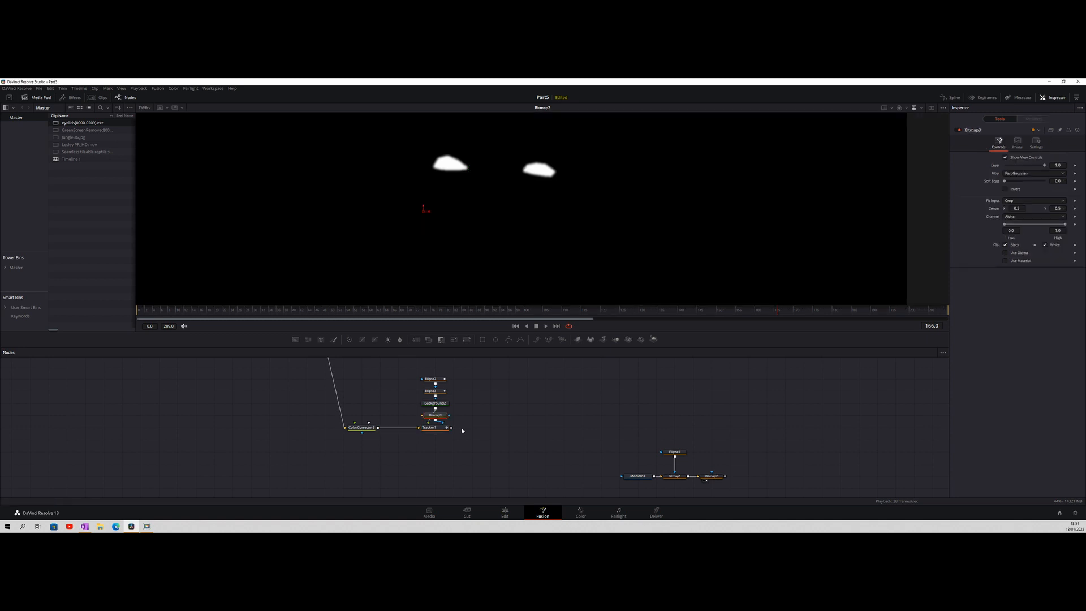
drag(435, 415, 490, 415)
drag(450, 427, 488, 428)
click(487, 433)
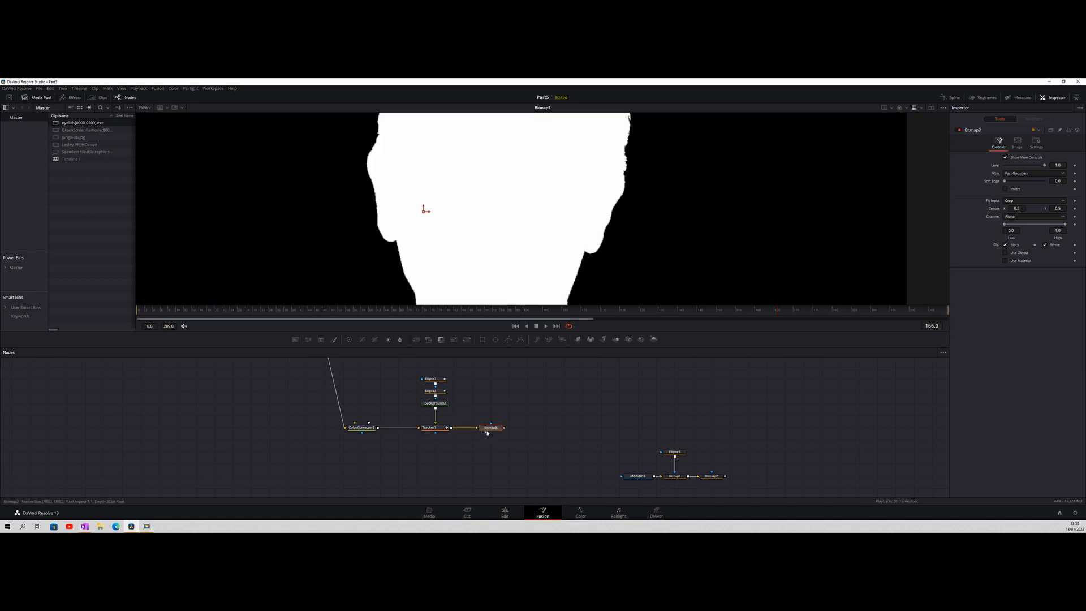
click(1019, 216)
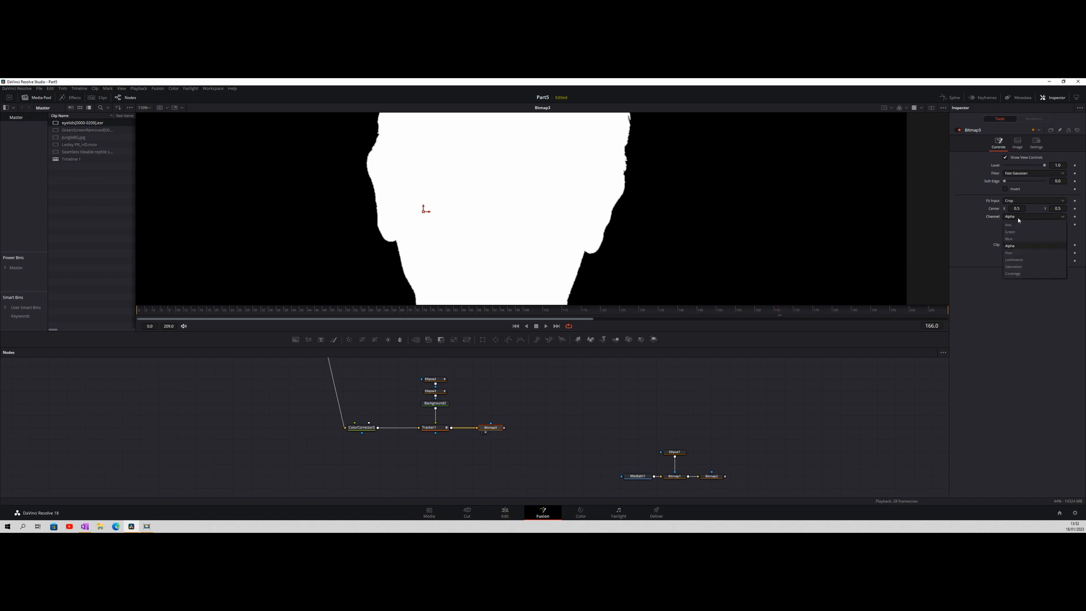
click(1008, 262)
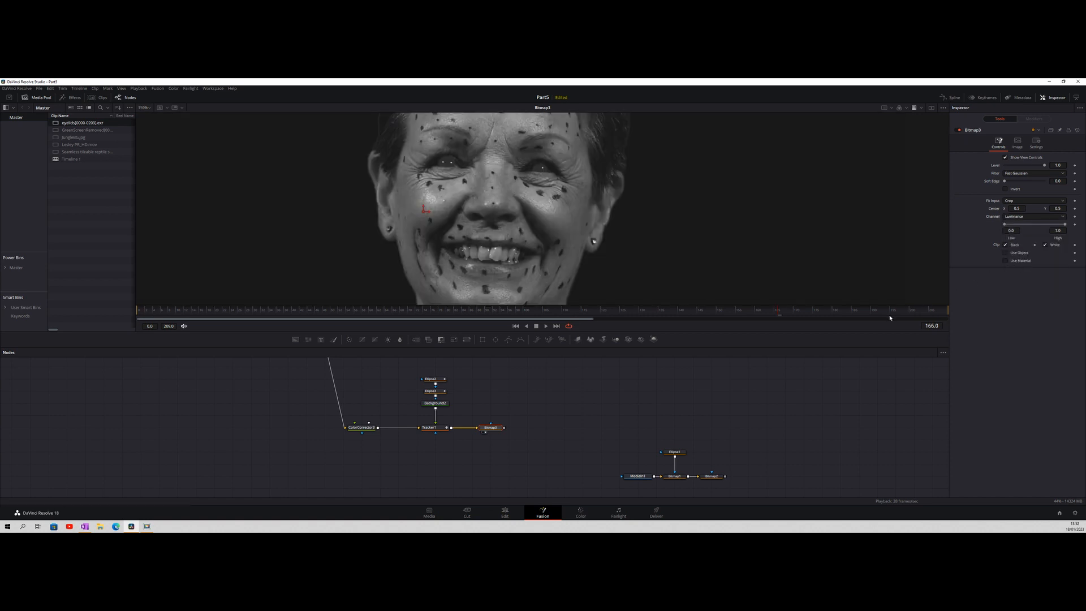
Set Tracker1's merge to FG only and return Bitmap3's channel to Alpha
click(430, 427)
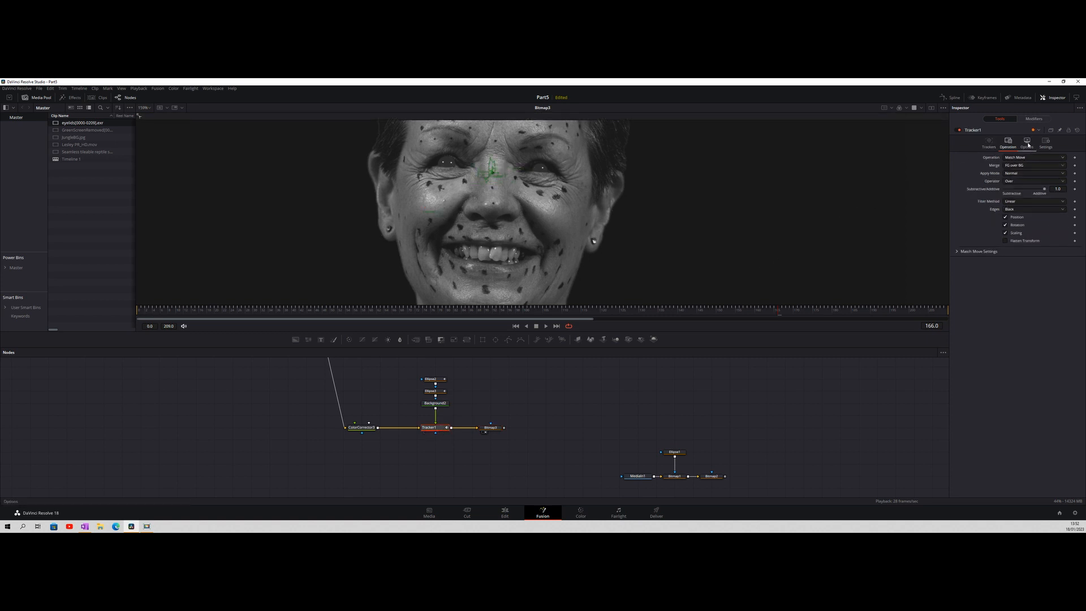
click(1018, 165)
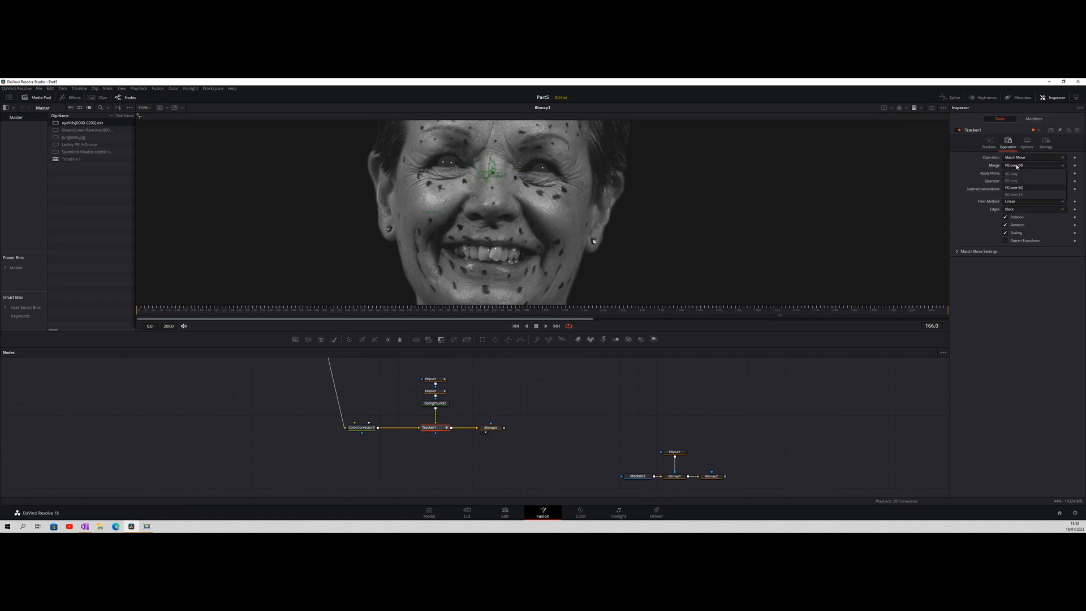
click(1020, 181)
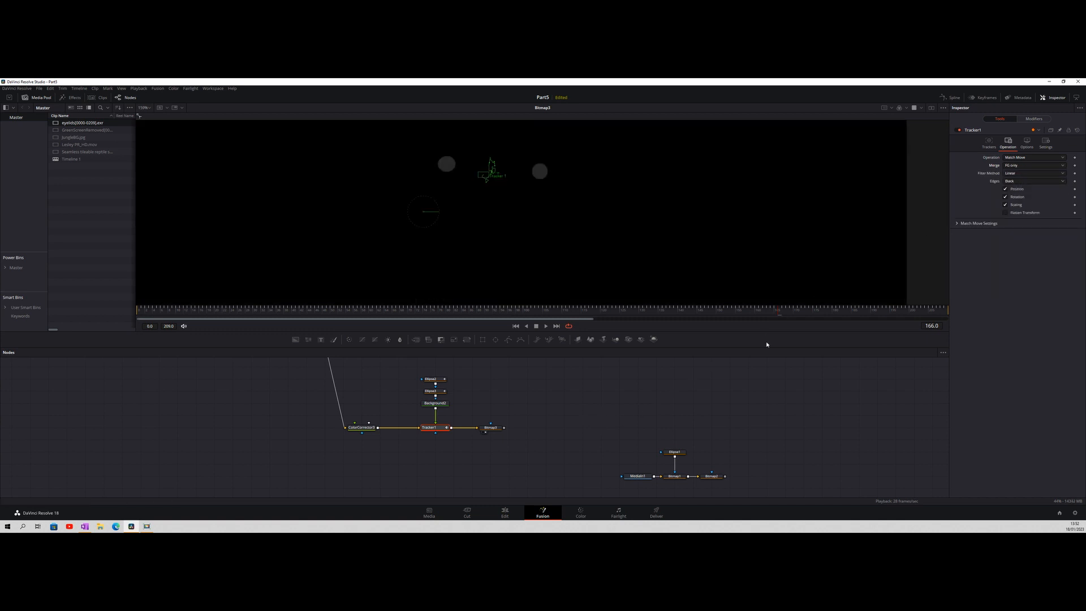
click(490, 427)
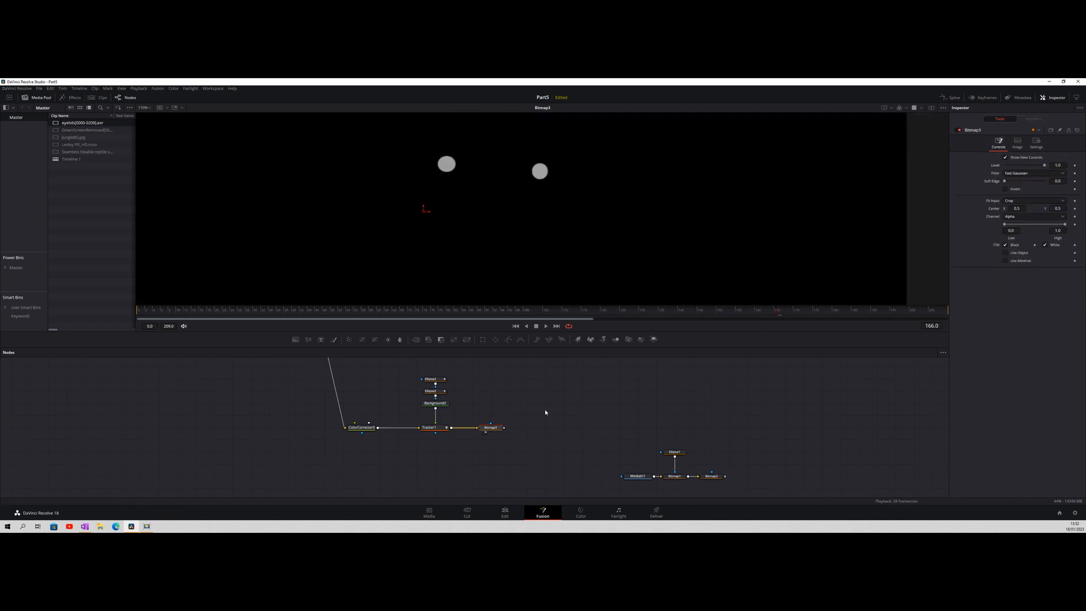
Change Background2 to solid white with red, green, blue and alpha all at 1.0, while viewing Bitmap3
click(427, 408)
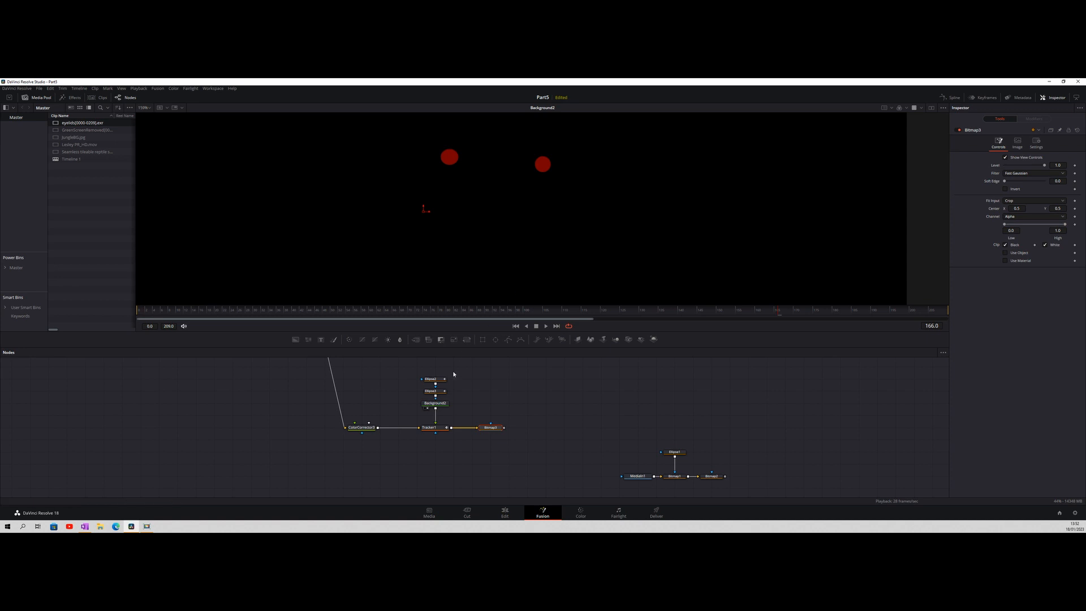
click(486, 432)
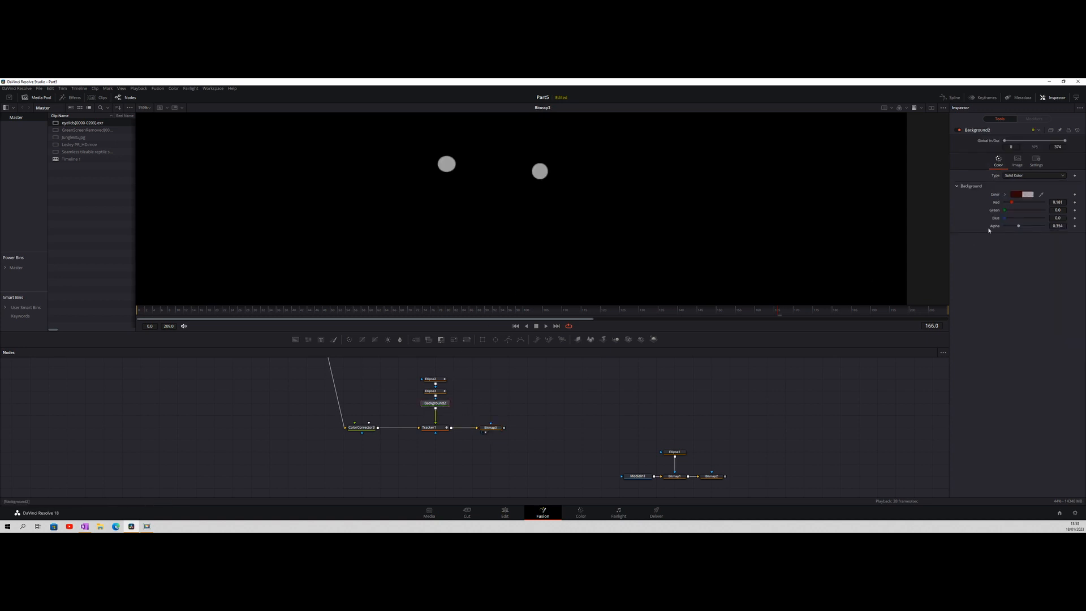
drag(1012, 202, 1051, 228)
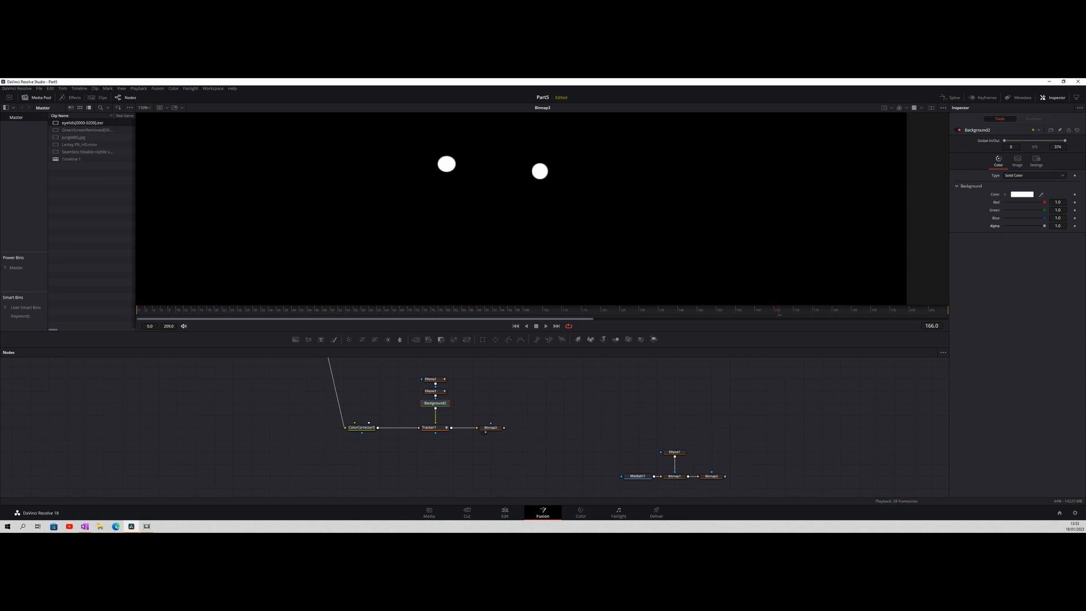
View Bitmap2 and add a separate Bitmap node between the Tracker and eyelid branches
key(alt+Tab)
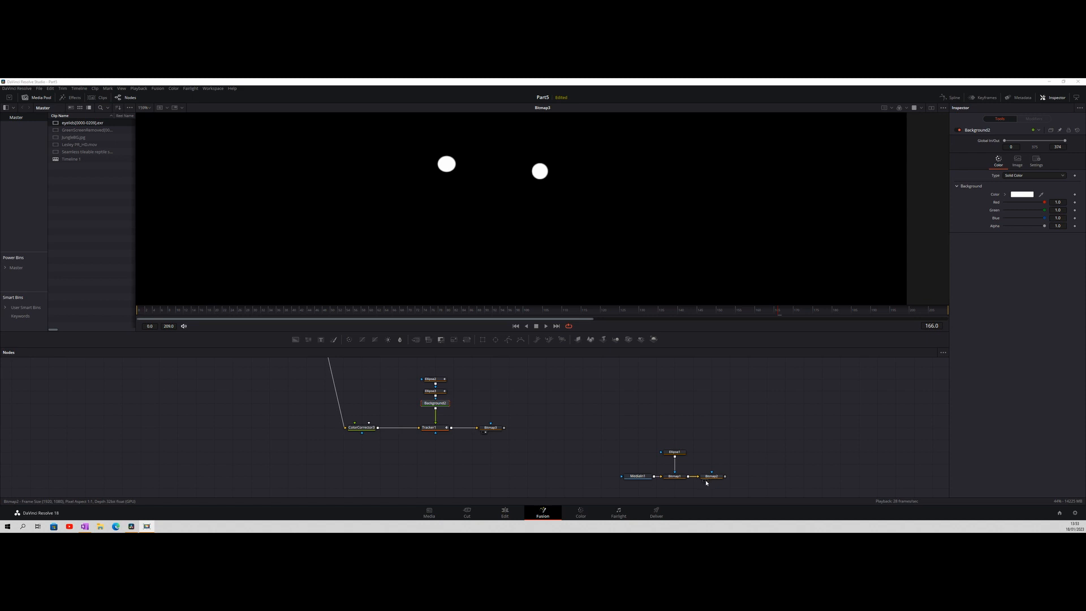
key(1)
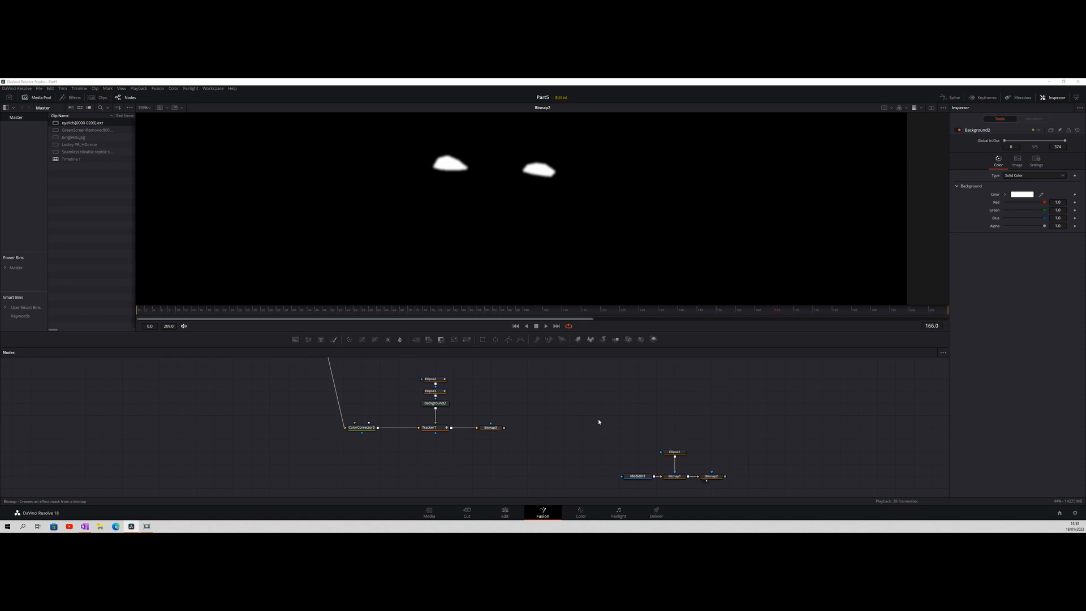
key(Return)
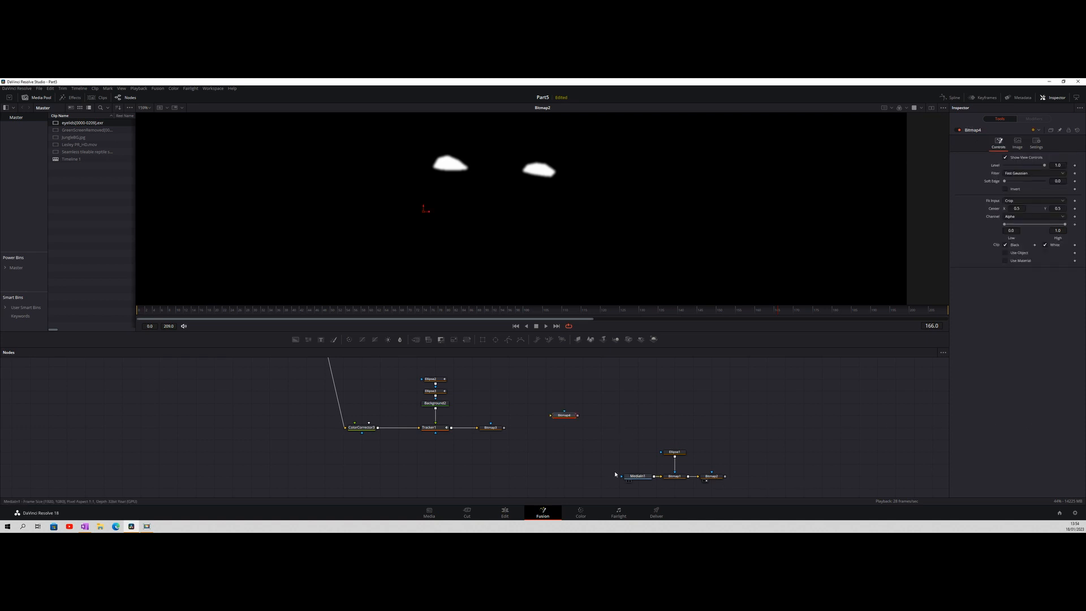
drag(564, 412, 544, 446)
Move the eyelid clip branch beneath the Tracker branch and connect Bitmap2's output to Bitmap4
drag(727, 495, 427, 483)
click(429, 482)
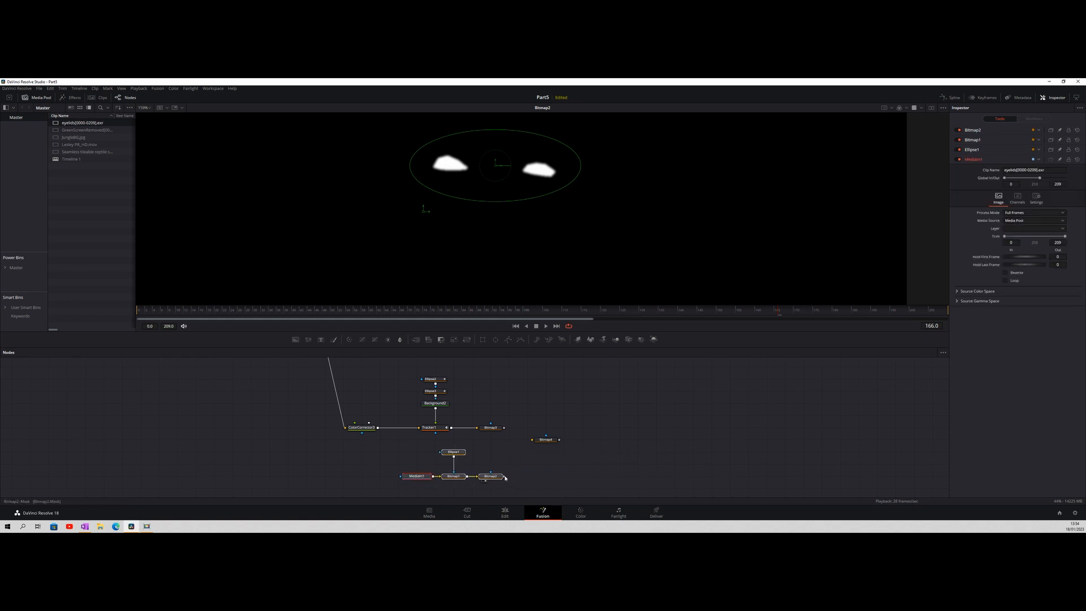
click(533, 477)
drag(504, 477, 532, 440)
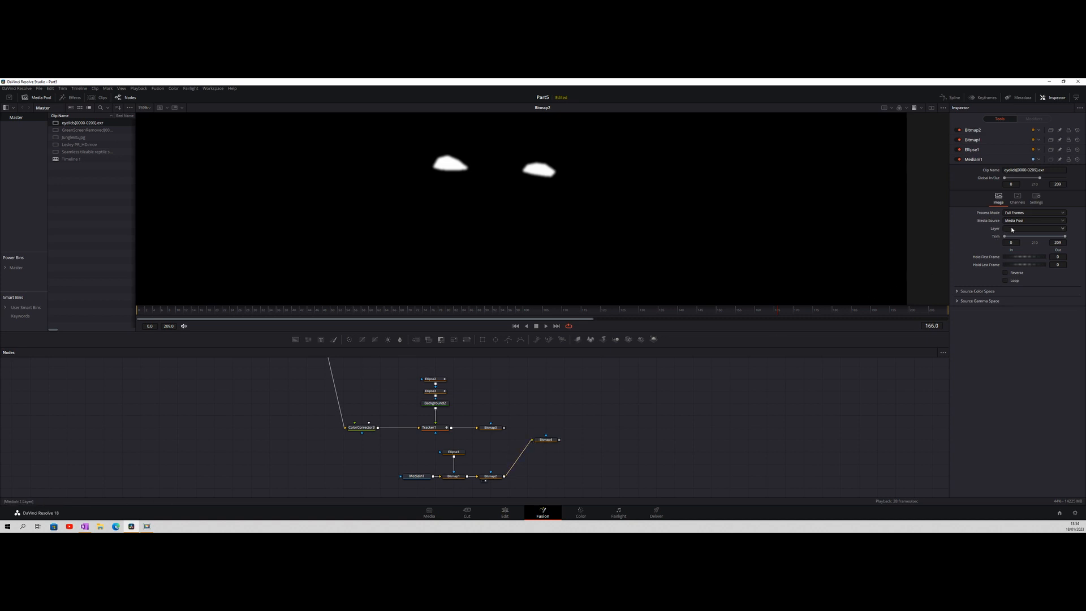
Set Bitmap4's channel to Luminance and connect Bitmap3 to its mask input
click(545, 442)
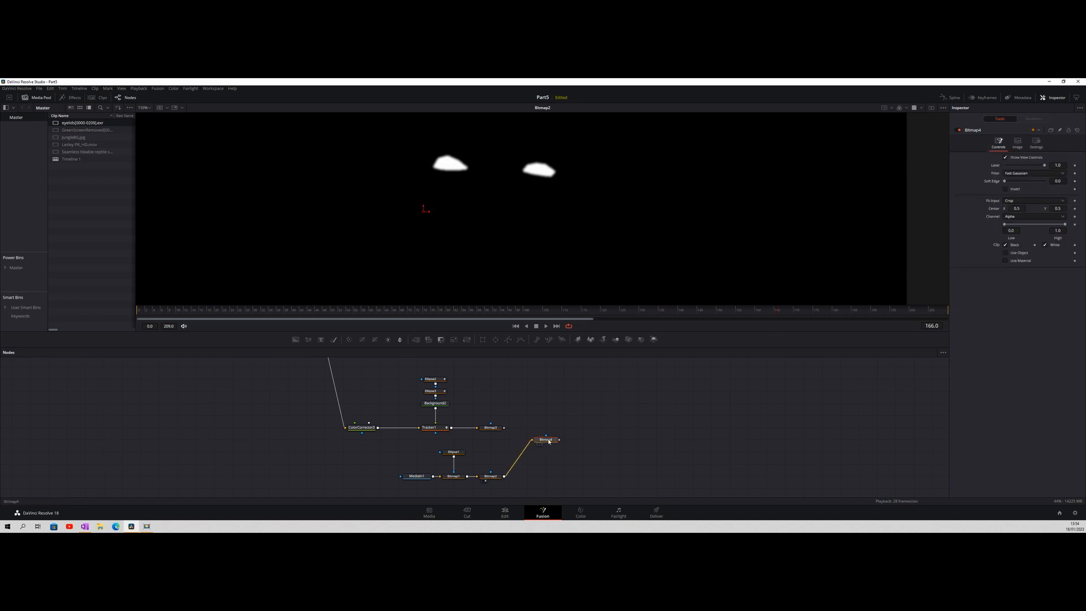
click(1014, 220)
click(1012, 259)
drag(505, 429, 548, 437)
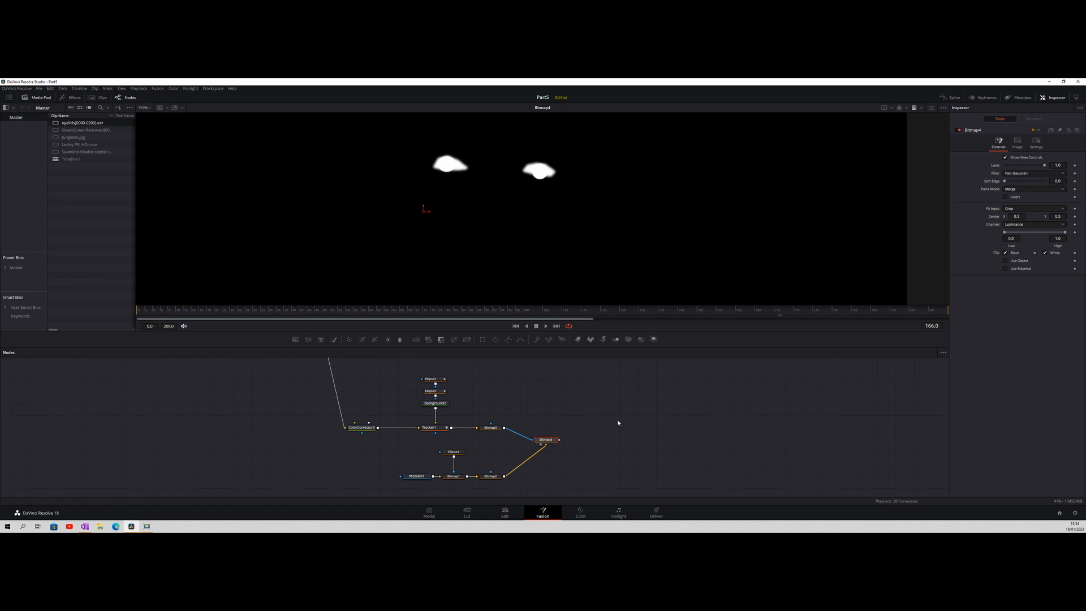
Set Bitmap4's paint mode to Subtract and compare its matte with Bitmap2's in the viewer
click(1011, 189)
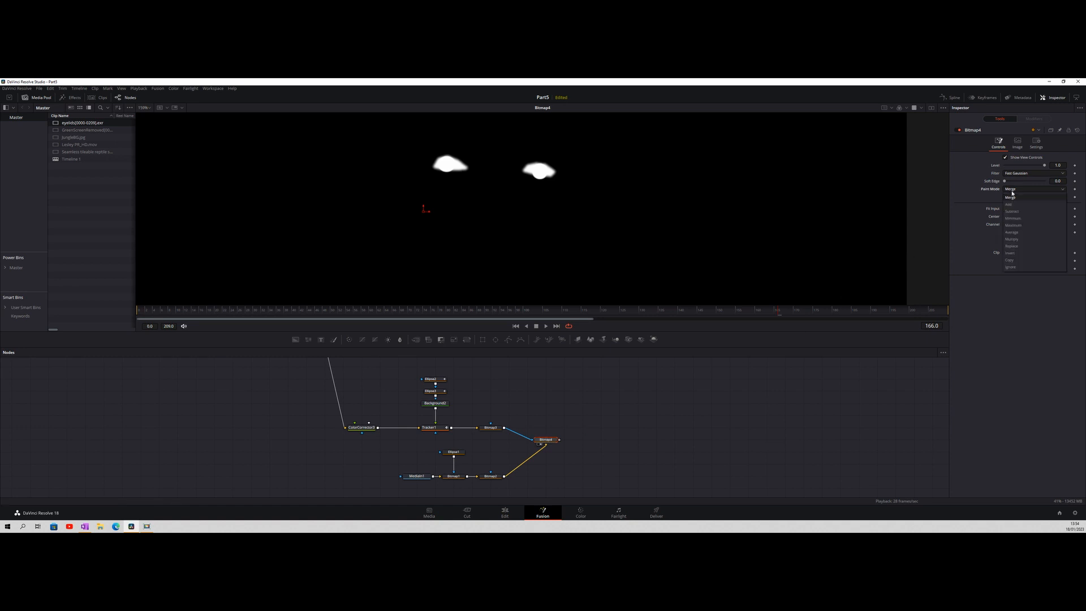
click(1012, 211)
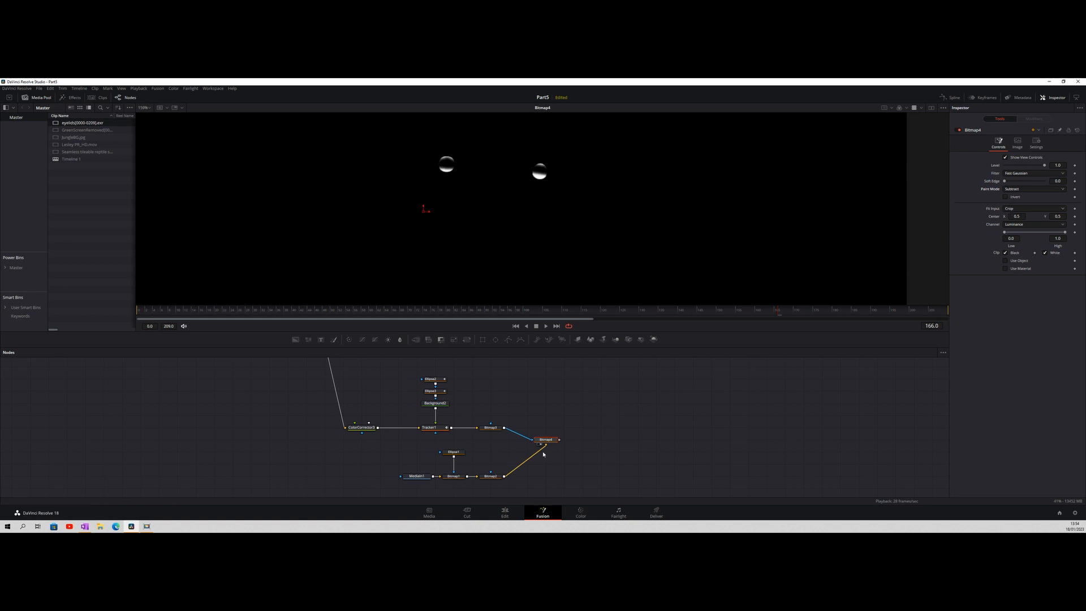
click(490, 476)
click(485, 481)
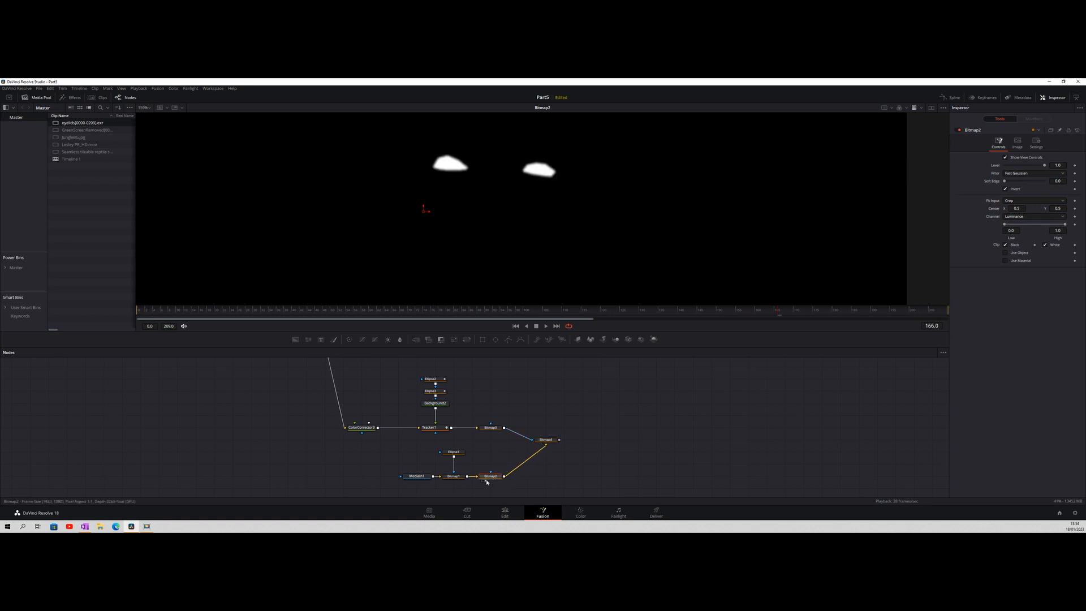
click(542, 445)
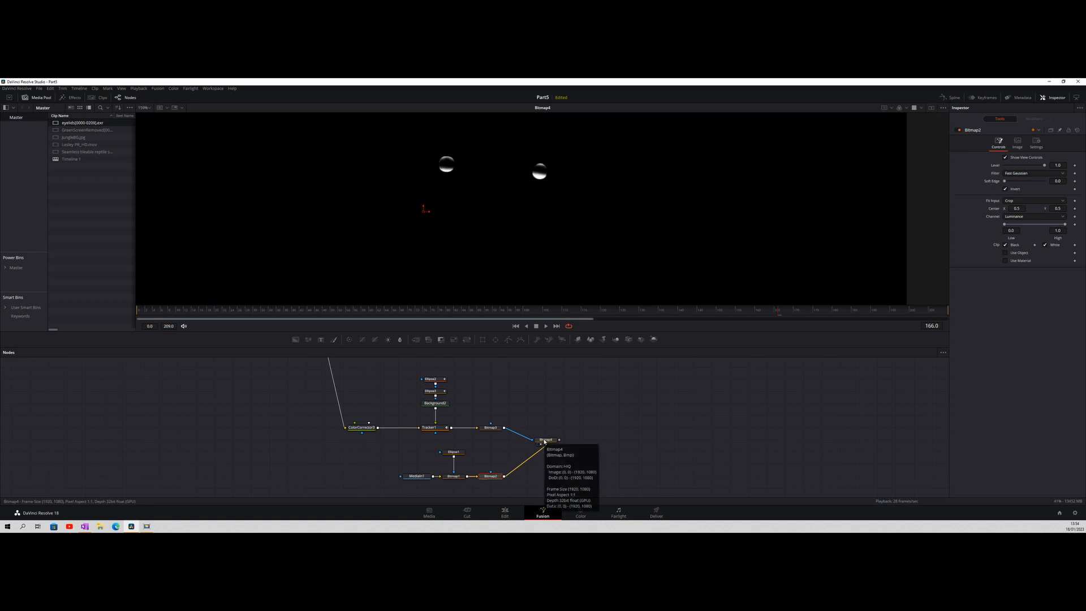
key(alt+Tab)
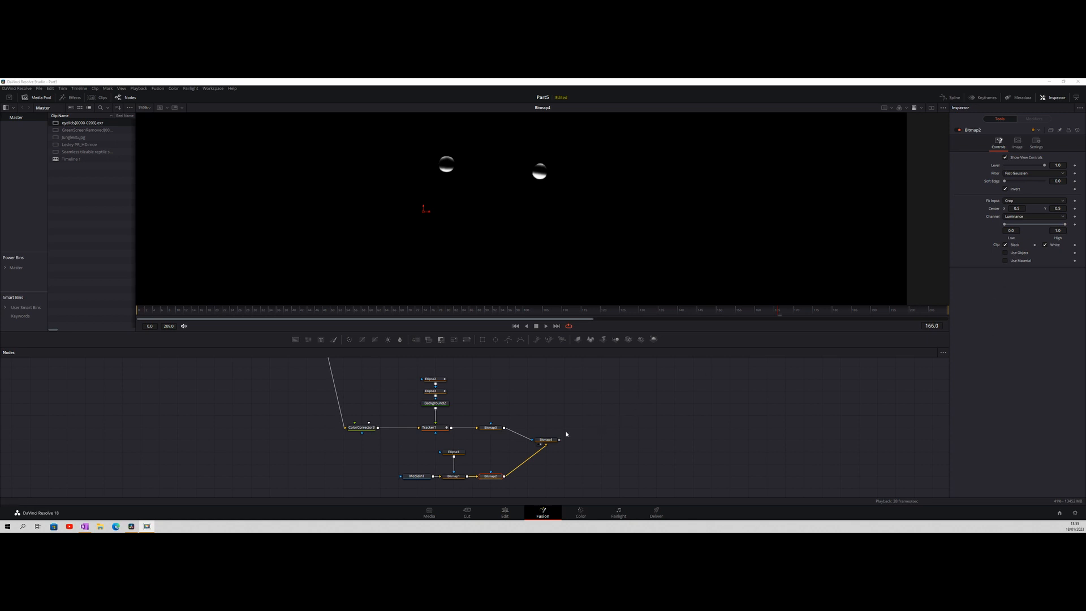
Turn off Bitmap2's inversion, and check the combined eye matte by playing and scrubbing to frame 207
click(1005, 189)
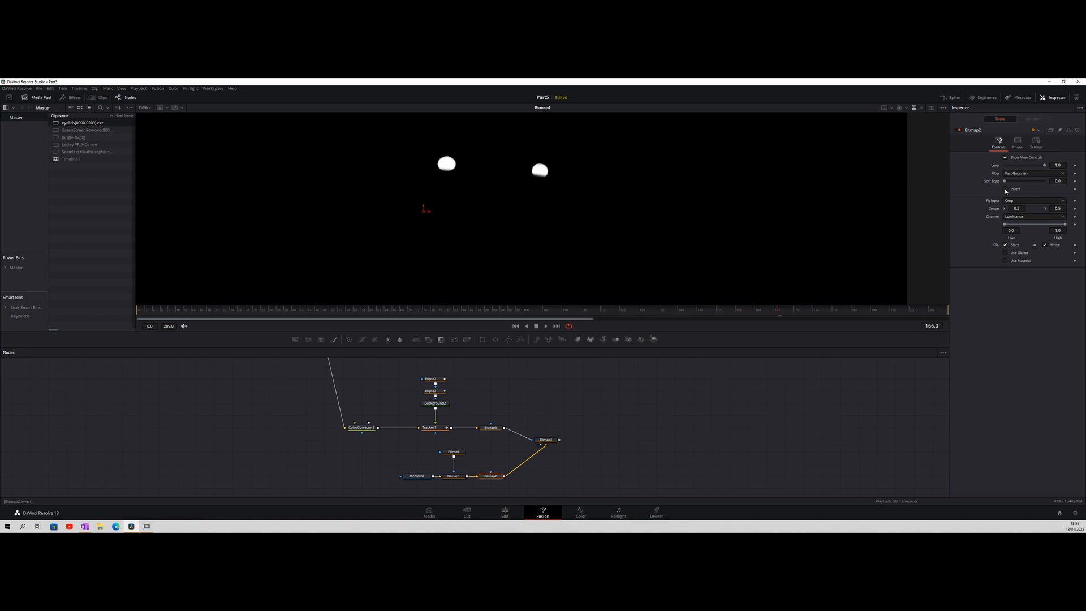
click(1005, 189)
click(1005, 189)
click(546, 326)
click(536, 327)
drag(140, 311, 937, 310)
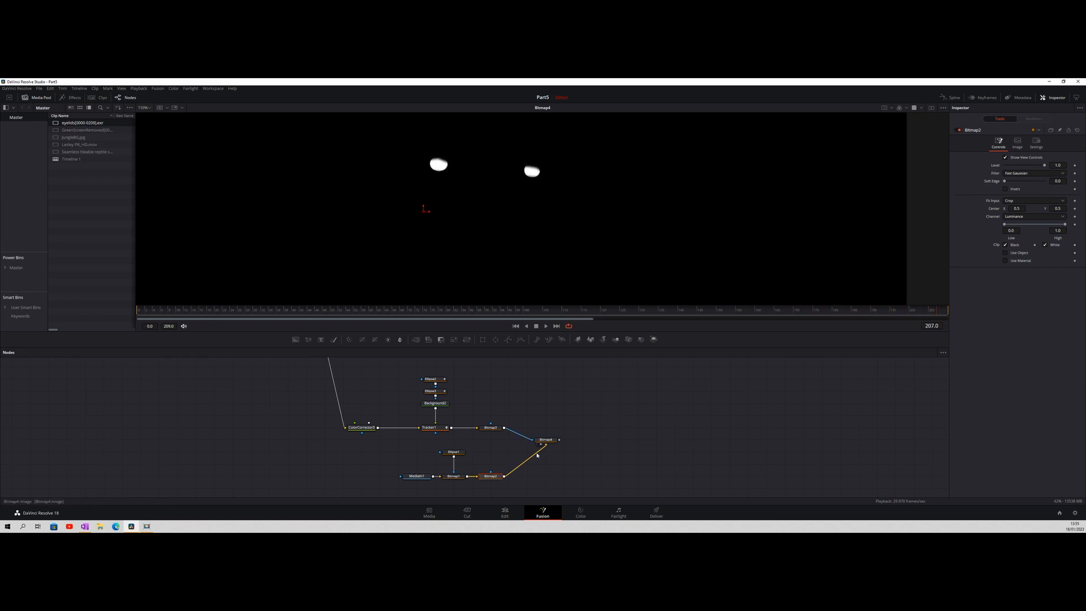
Move Bitmap4 farther away from the Tracker and eyelid branches
drag(554, 443, 583, 462)
click(583, 462)
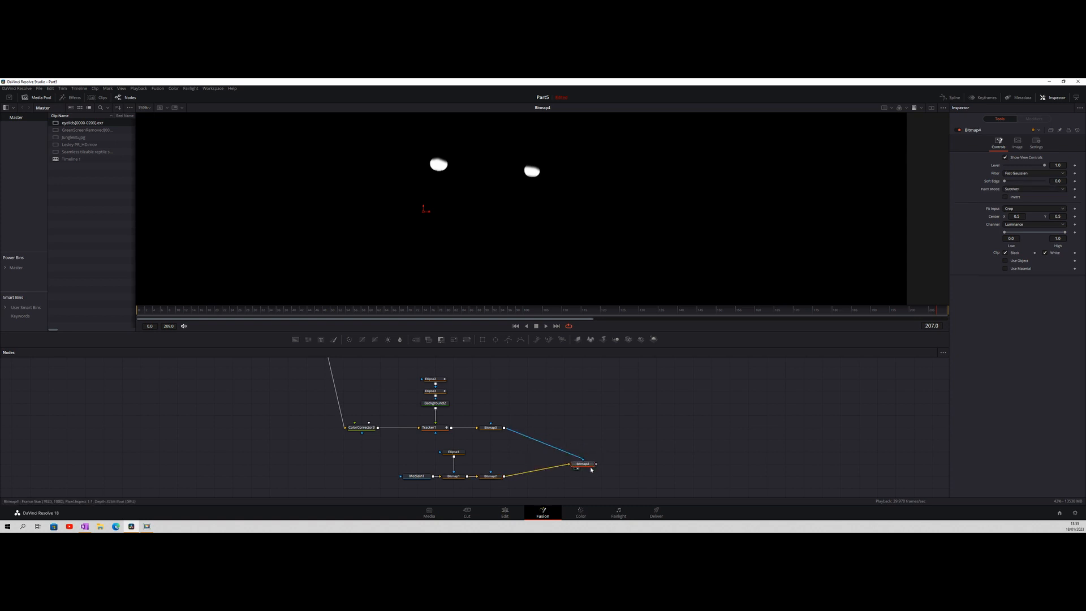
scroll(601, 465, up, 1)
scroll(597, 463, down, 3)
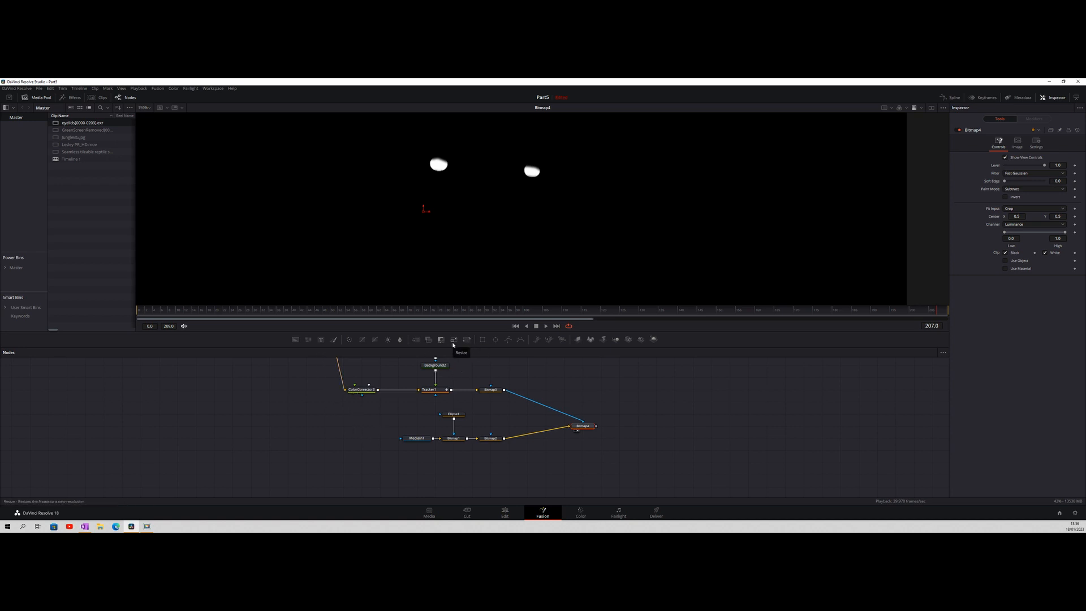
Add a Merge node with ColorCorrector3's output as the foreground and a new black Background as the background
drag(417, 343, 431, 475)
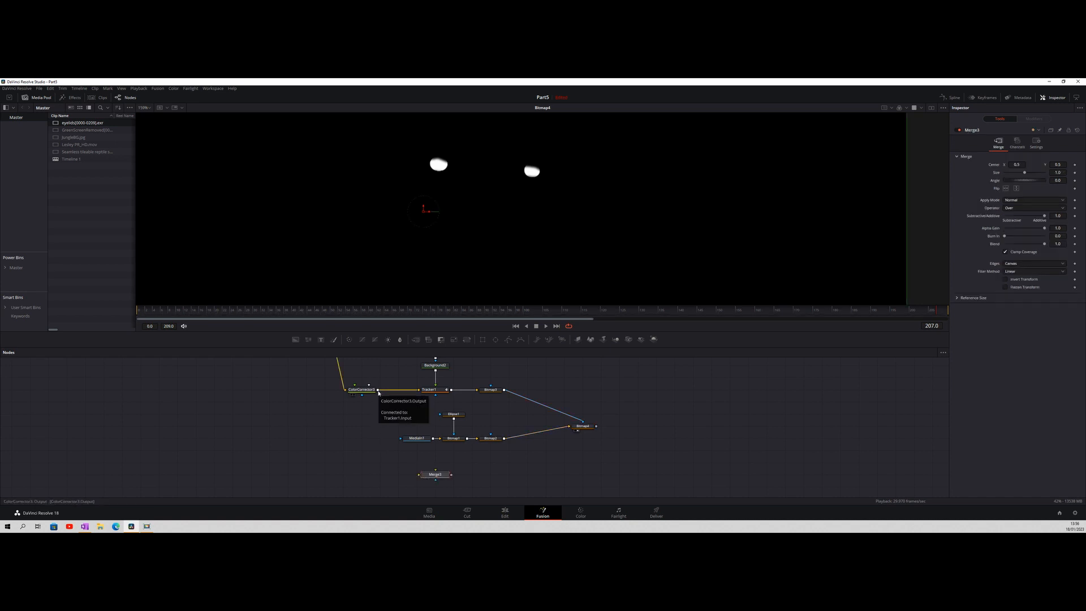
drag(377, 390, 436, 473)
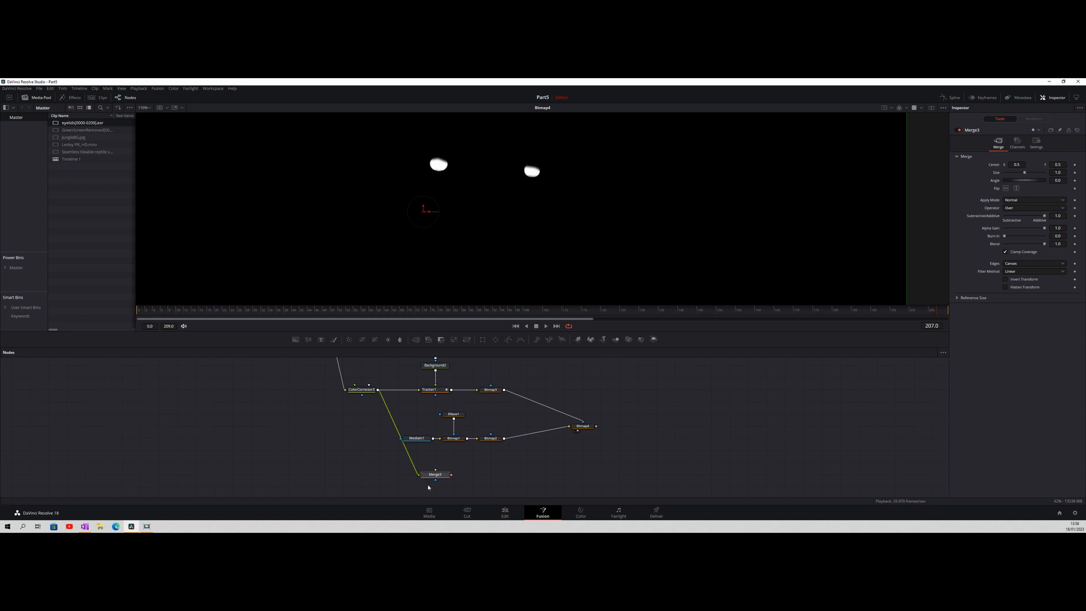
drag(475, 476, 462, 432)
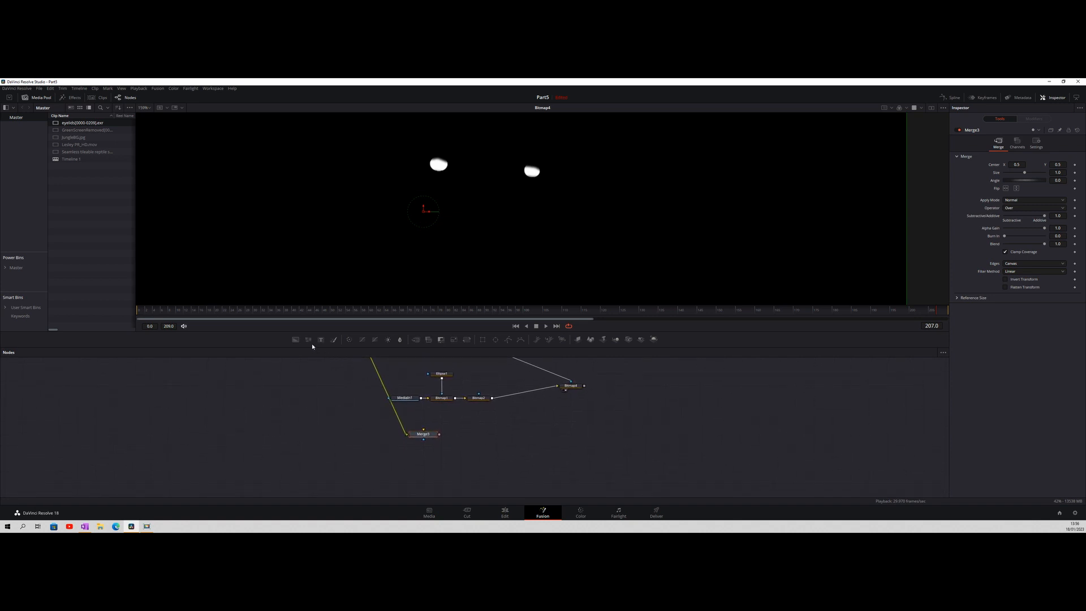
drag(295, 339, 425, 437)
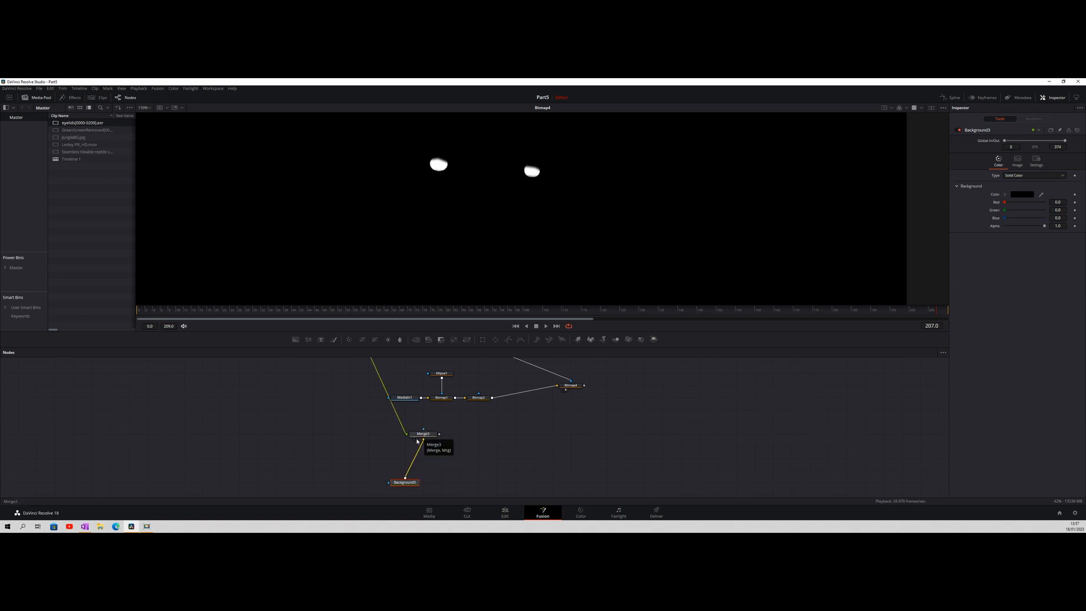
View Merge3, connect Bitmap4 to its mask input, and play back the masked eyes
click(415, 440)
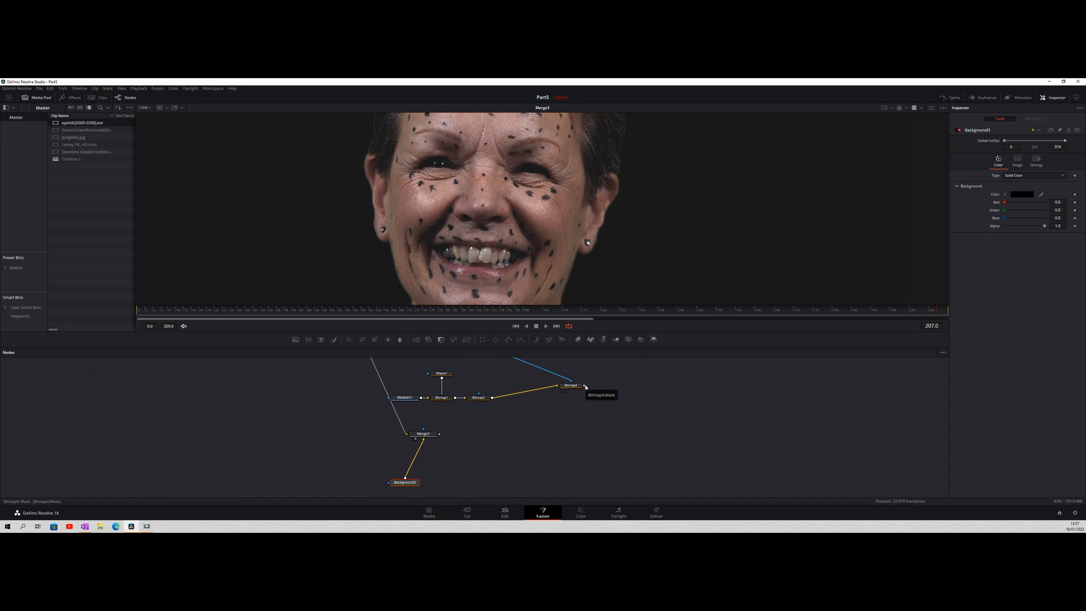
drag(585, 387, 424, 432)
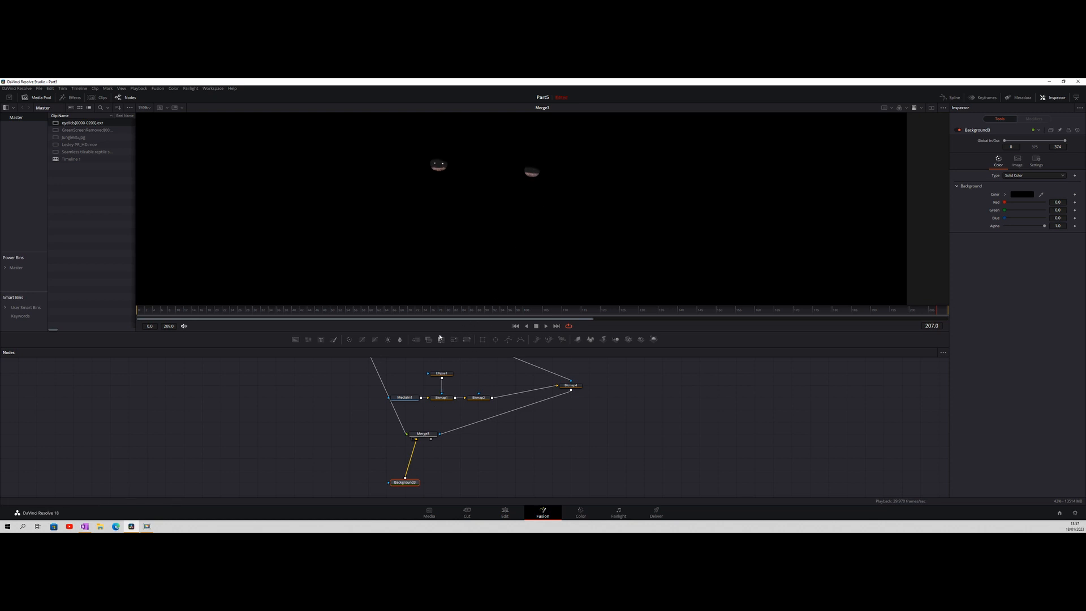
click(545, 327)
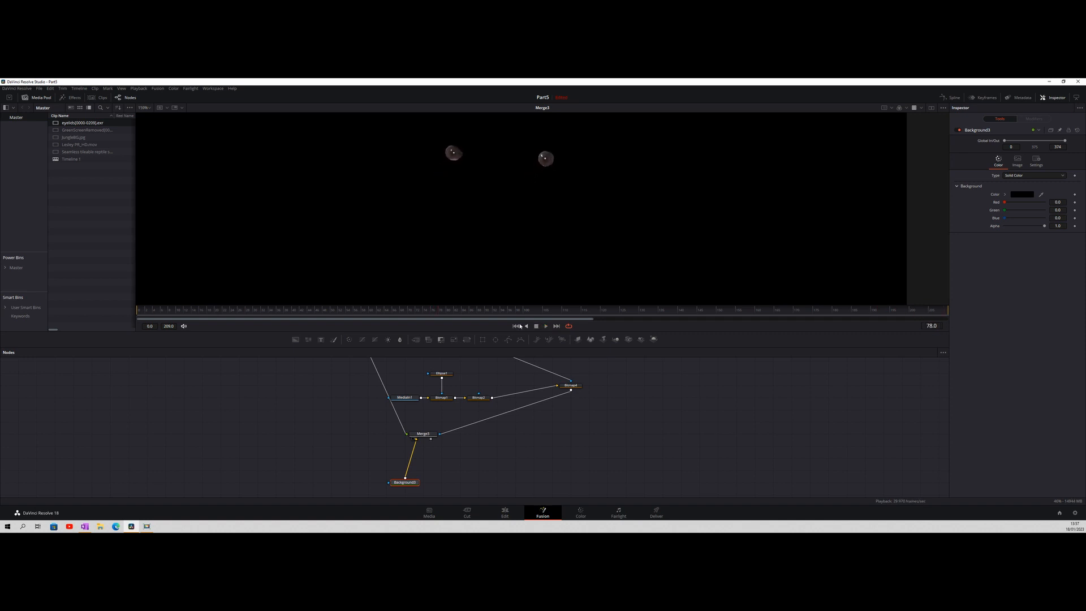
Check the masked eyes at frame 5, and reroute the ColorCorrector3-to-Merge3 connection around the eyelid branch with a pipe router
drag(440, 311, 318, 318)
drag(161, 318, 156, 315)
alt+click(384, 385)
drag(385, 385, 335, 441)
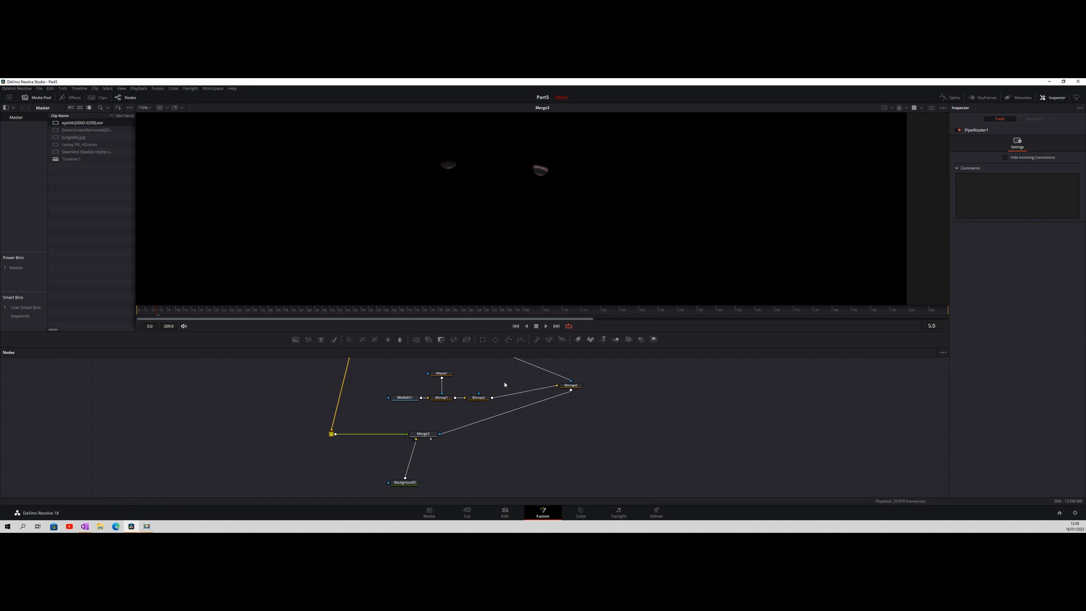
At frame 78, add a Color Corrector node beside Merge3, feed it Merge3's output, and view it
scroll(505, 384, up, 1)
scroll(505, 384, up, 1)
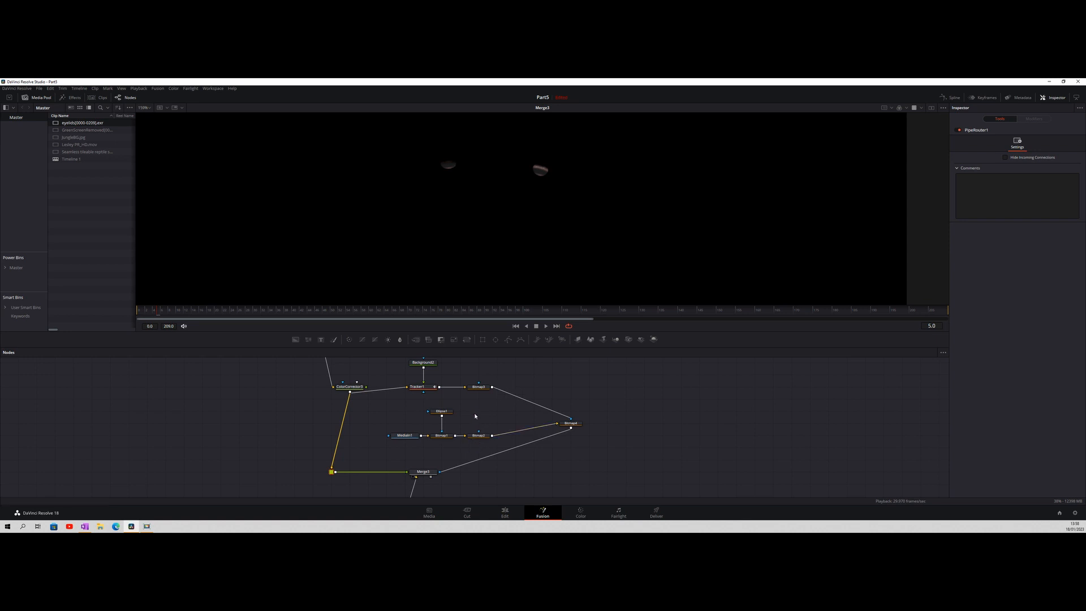
click(439, 309)
drag(353, 341, 626, 459)
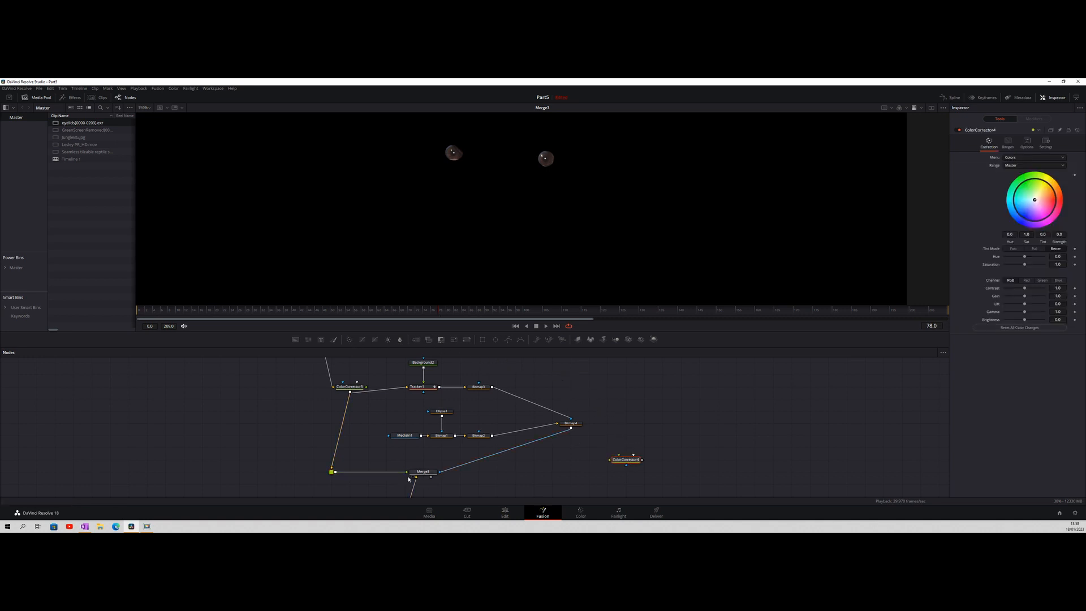
drag(431, 477, 620, 461)
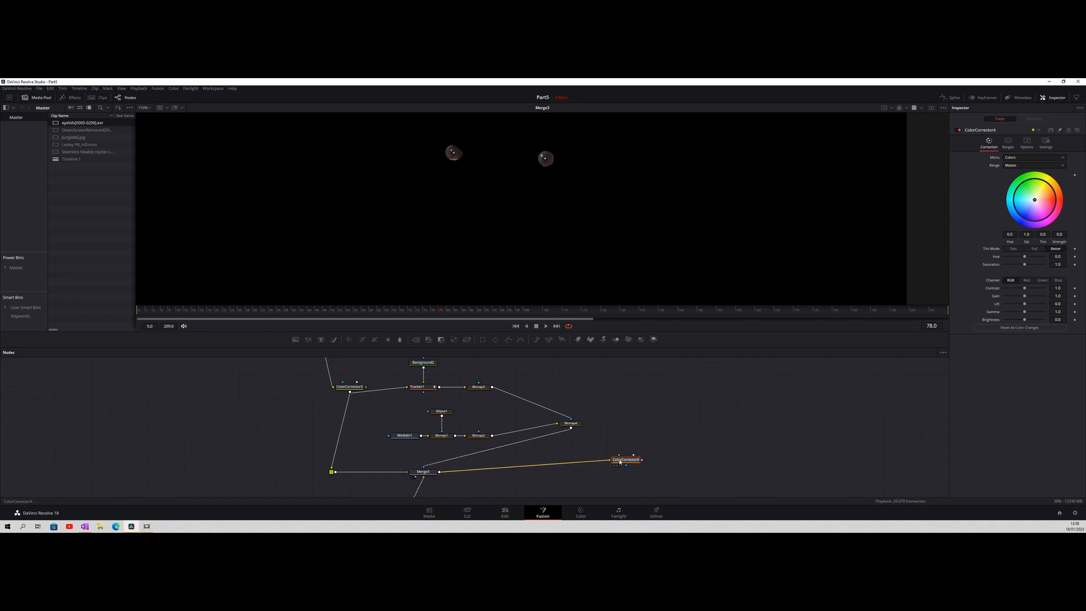
click(618, 465)
Tint the eyes red in ColorCorrector4 with hue 1.0, saturation 2.0 and strength 1.0, and play back the result
drag(1024, 264, 1047, 266)
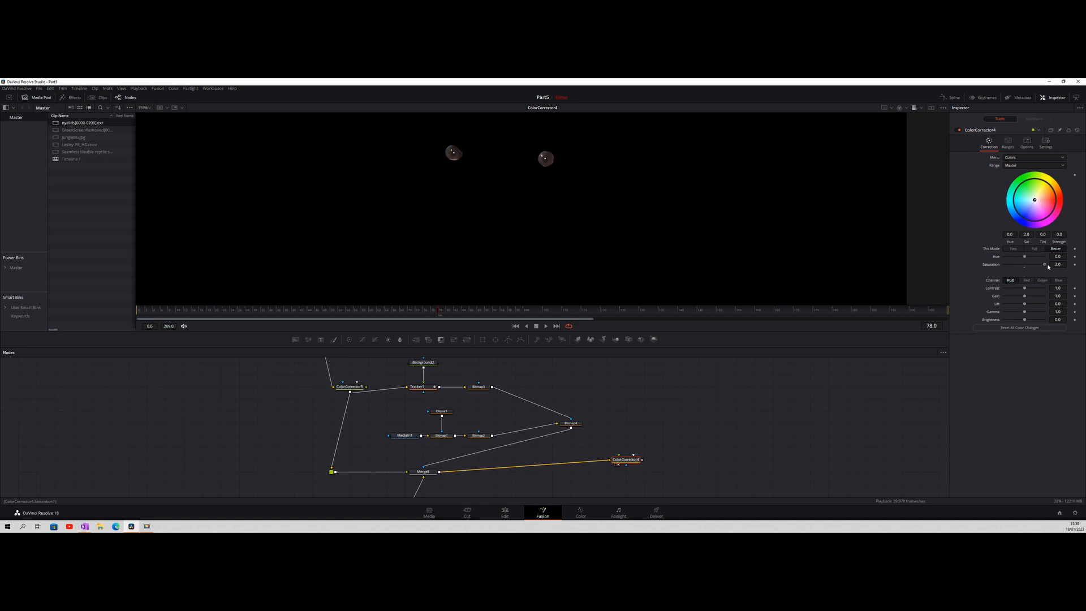
drag(1025, 257, 1042, 259)
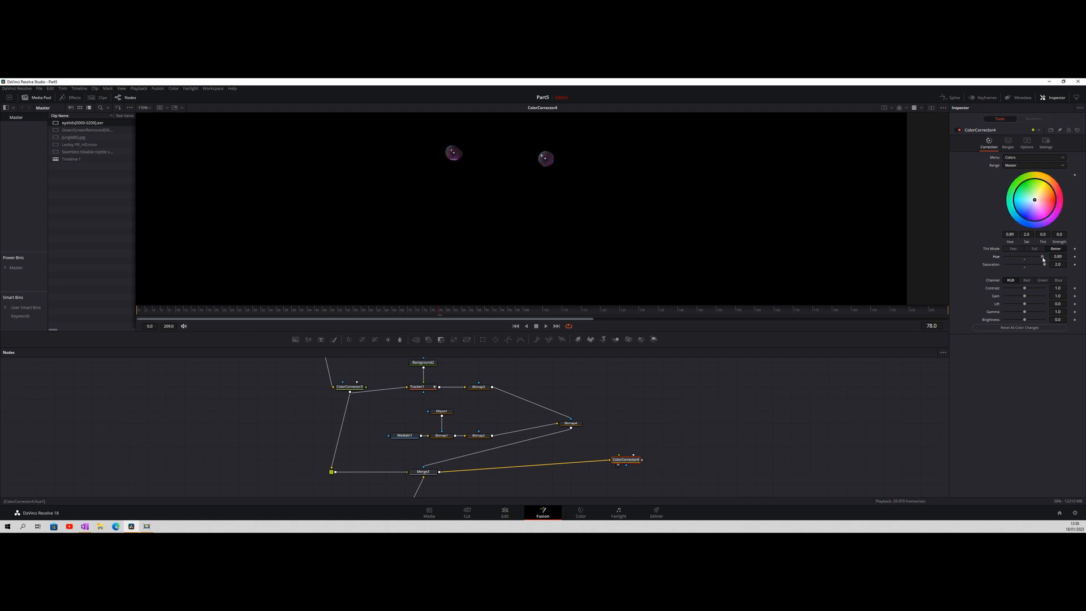
drag(1034, 199, 1080, 196)
drag(1043, 257, 1049, 257)
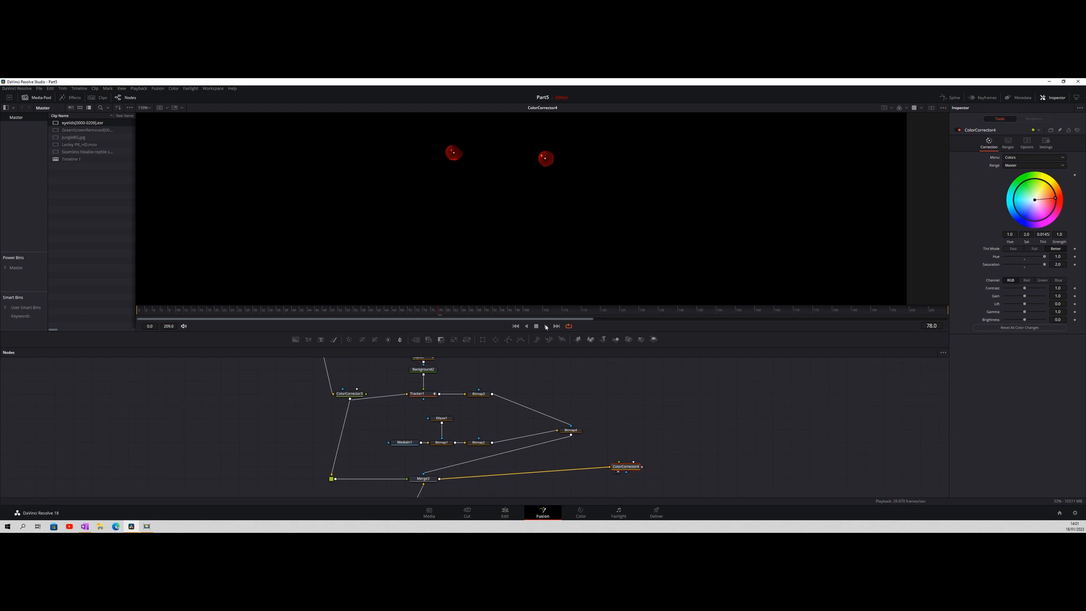
click(546, 327)
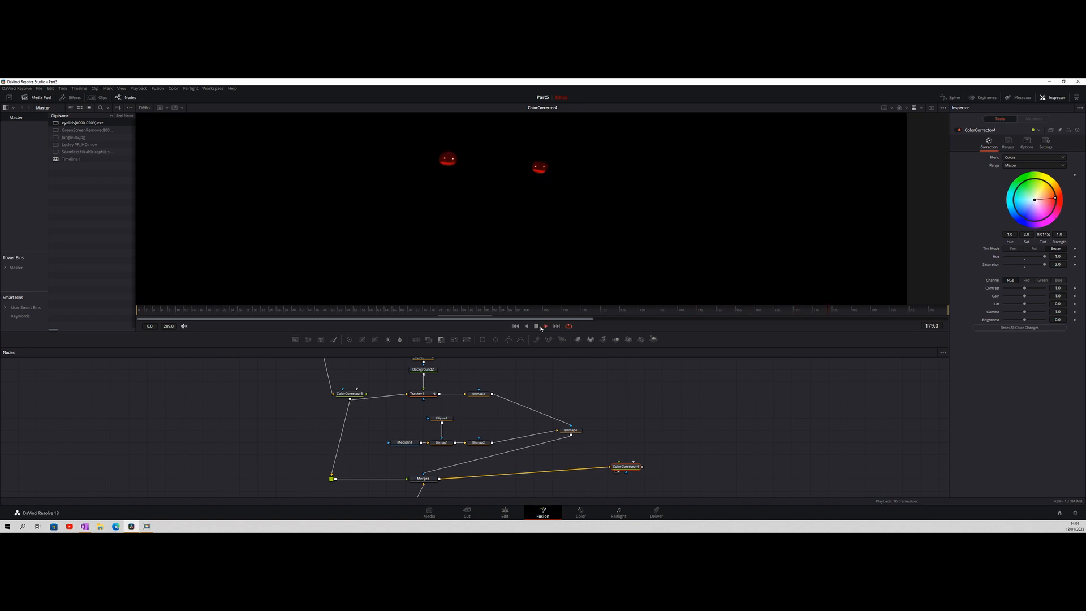
click(537, 326)
Move ColorCorrector4 up near the main composite, and add a pipe router to its connection from Merge3
drag(626, 465, 657, 469)
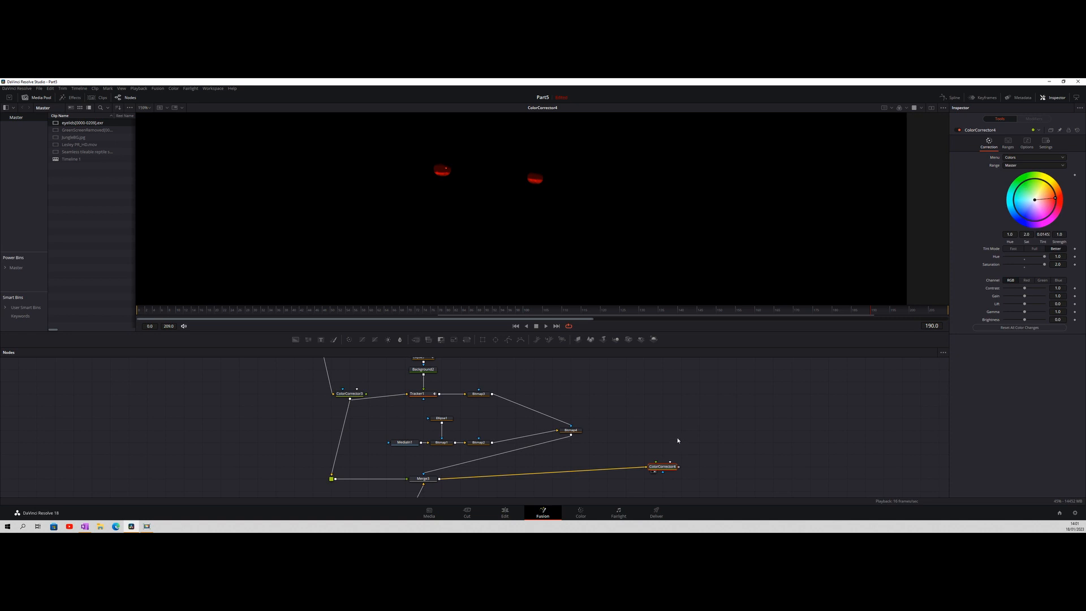
scroll(677, 441, down, 4)
drag(672, 412, 557, 456)
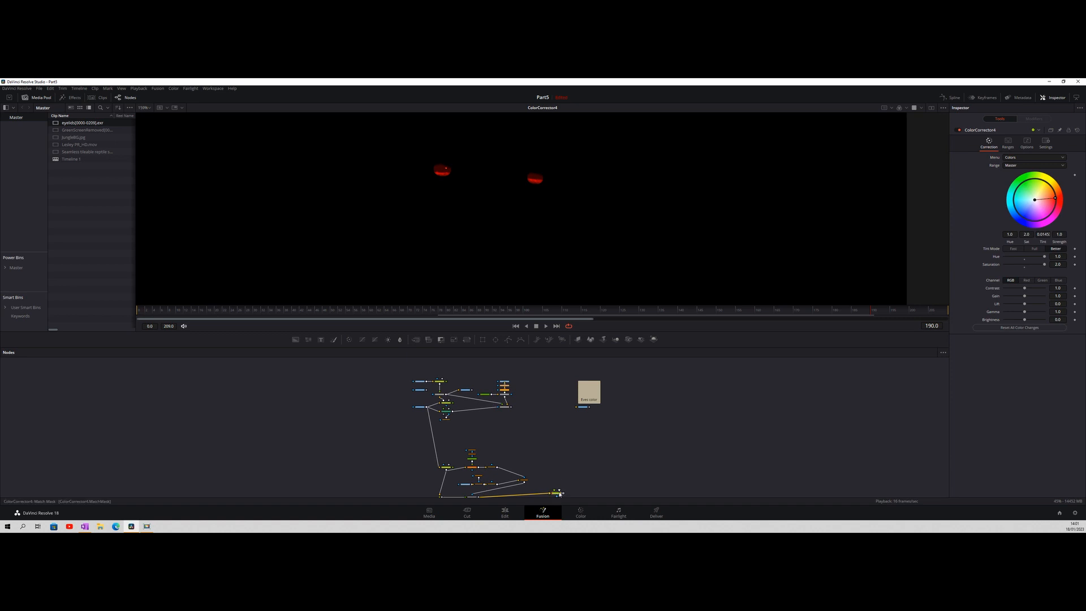
drag(559, 492, 583, 490)
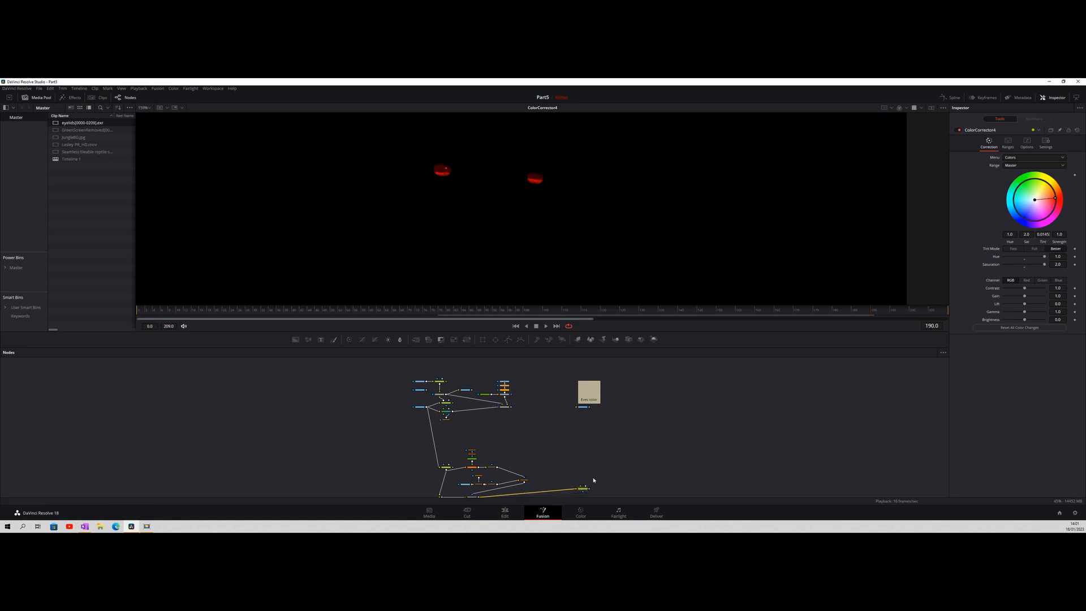
alt+click(533, 491)
drag(583, 480, 514, 421)
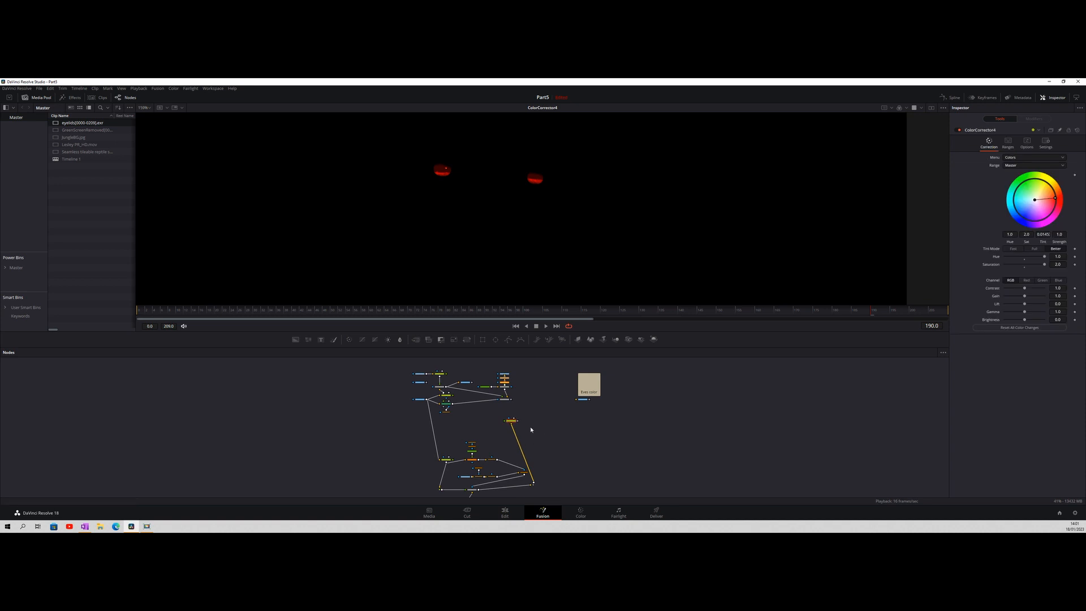
scroll(530, 420, up, 5)
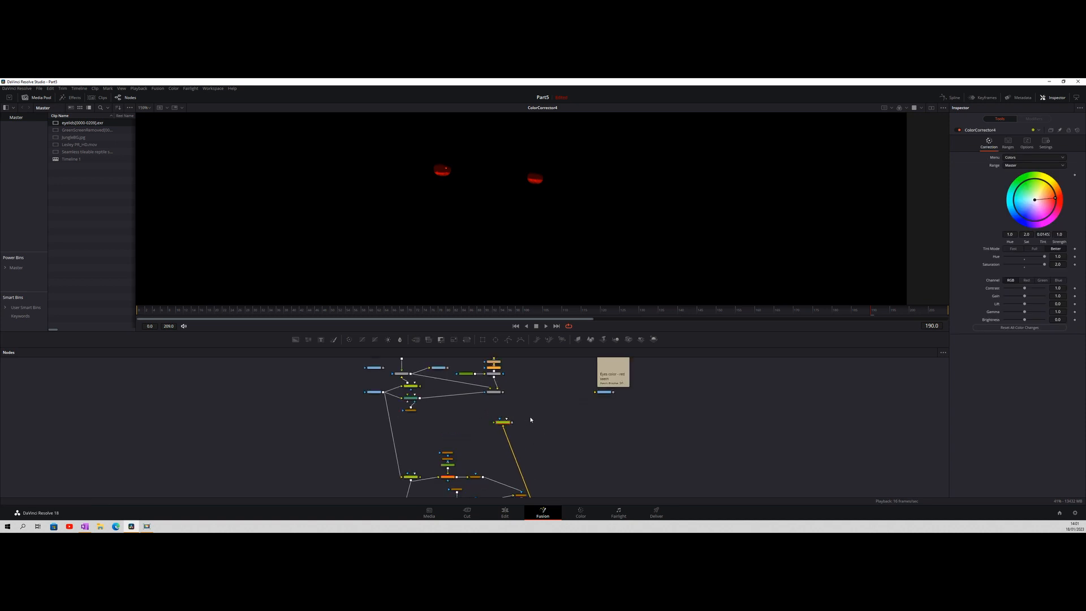
drag(524, 409, 582, 477)
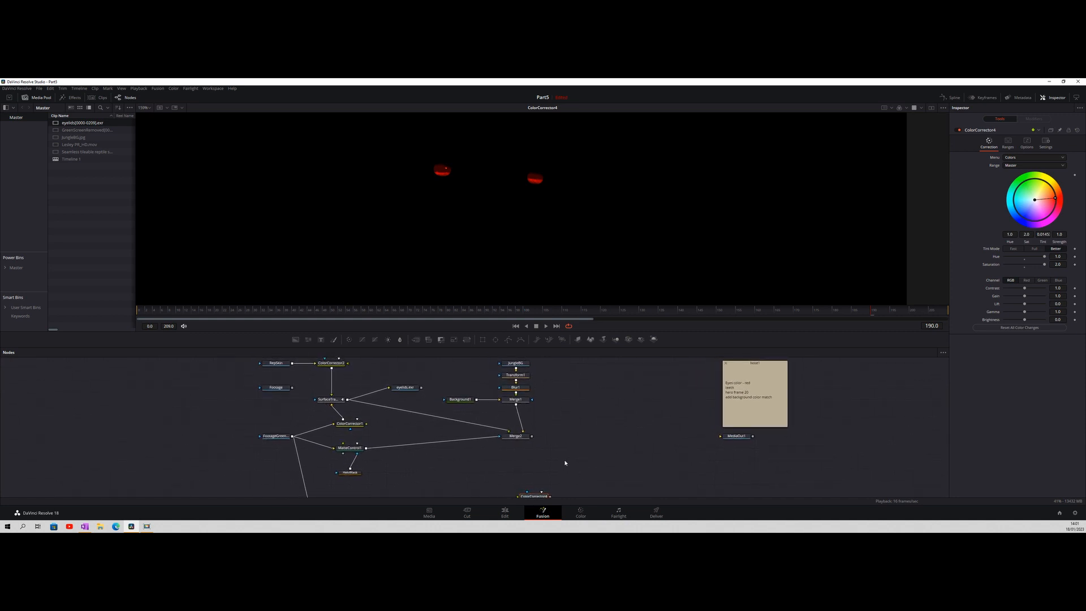
View Merge2, delete the eyelids.exr Saver node, and set SurfaceTracker1's output to Warp Input 2 Over 1
click(508, 443)
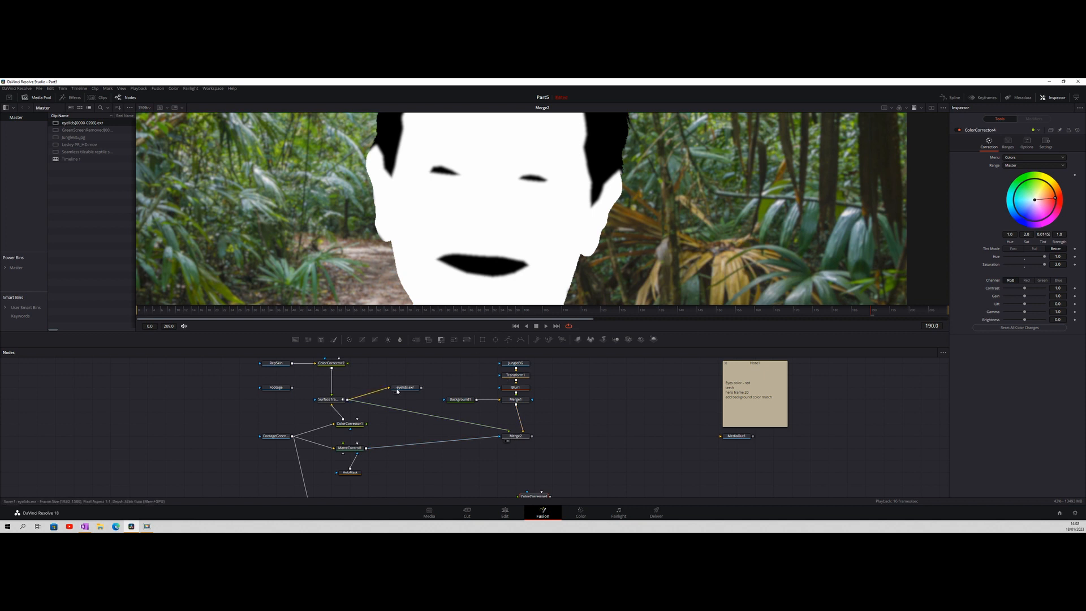
click(416, 390)
key(Delete)
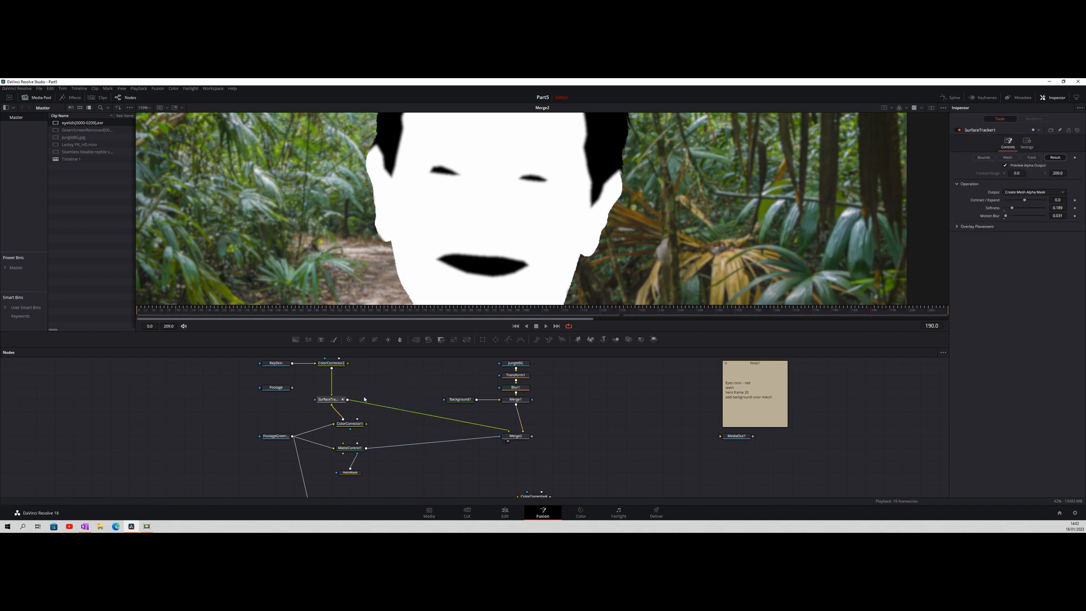
click(1027, 193)
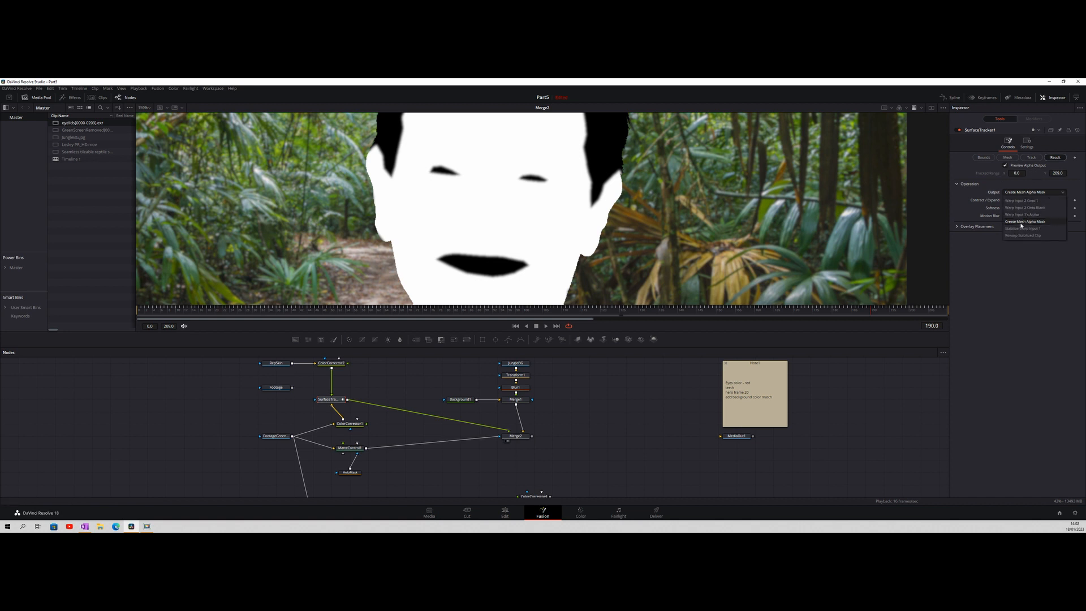
click(1024, 201)
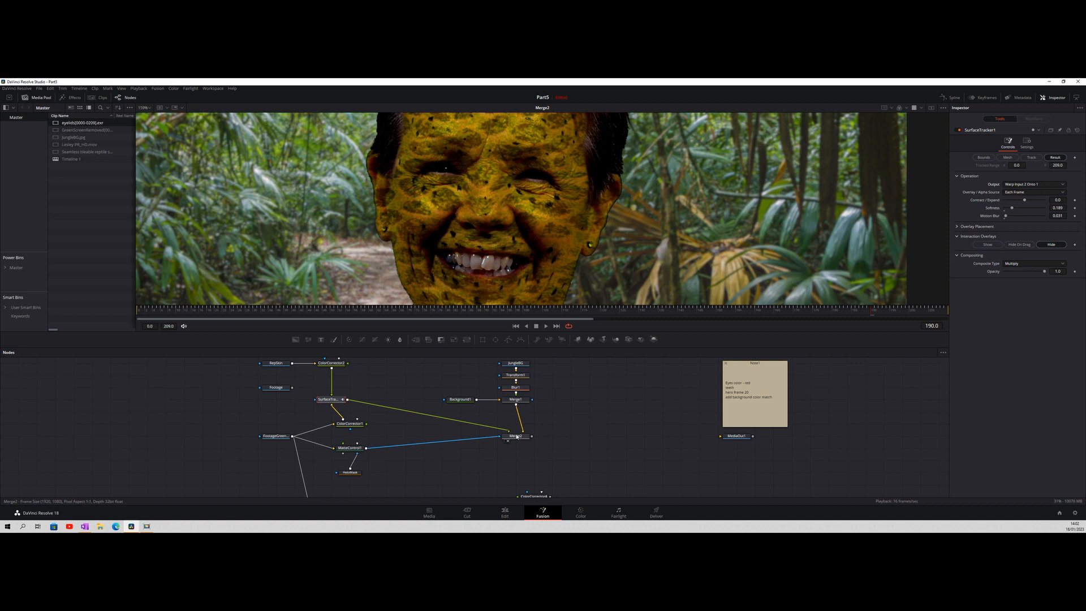
Rename ColorCorrector4 as eyesclour, and place it beside and below Merge2
drag(540, 496, 577, 472)
click(575, 473)
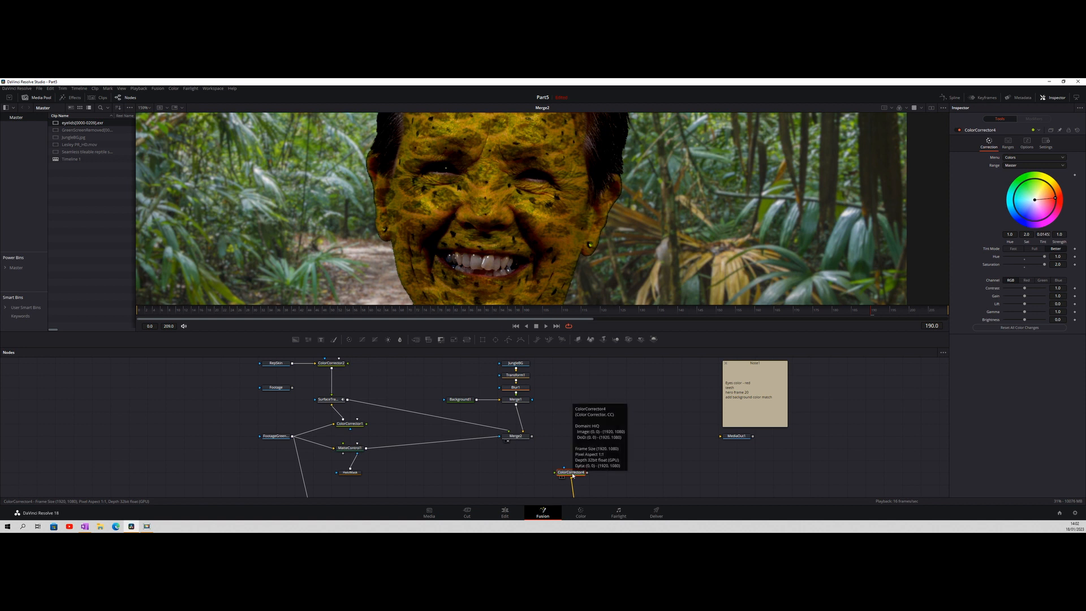
key(F2)
text(eyesclour)
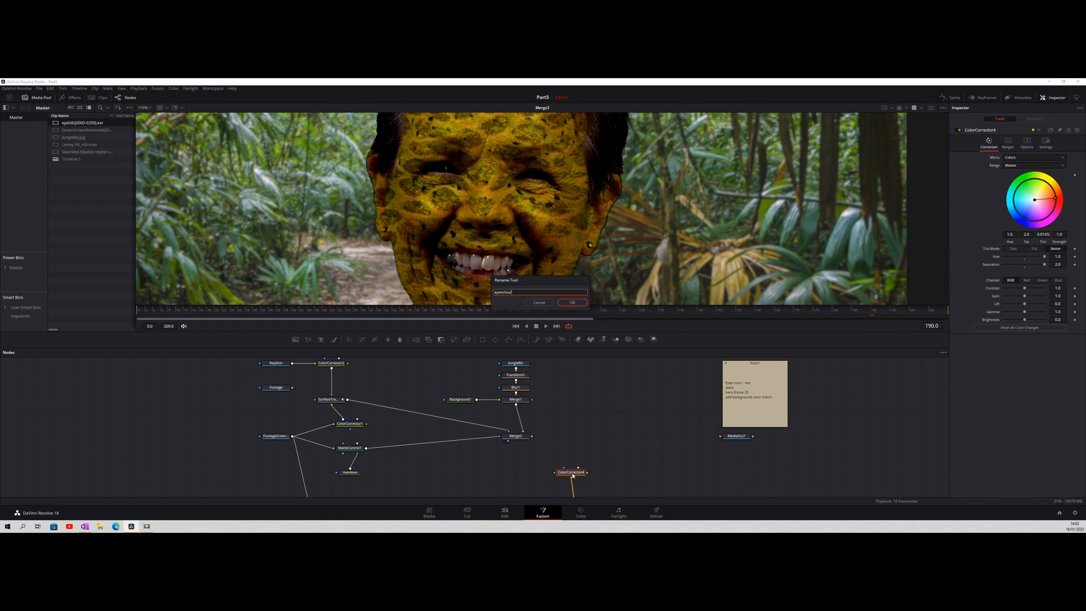
key(Return)
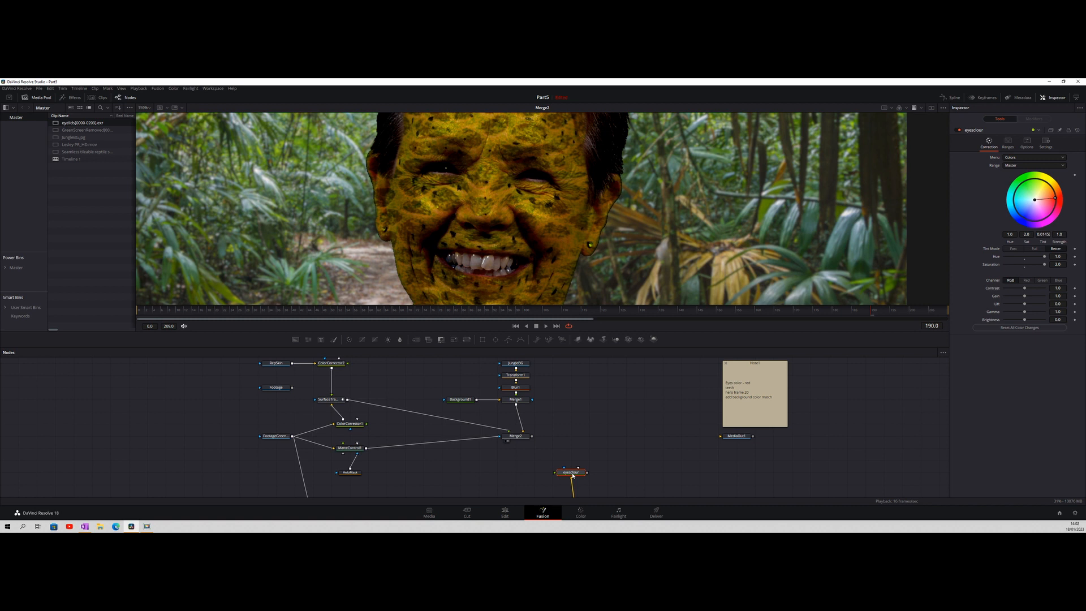
drag(570, 473, 588, 469)
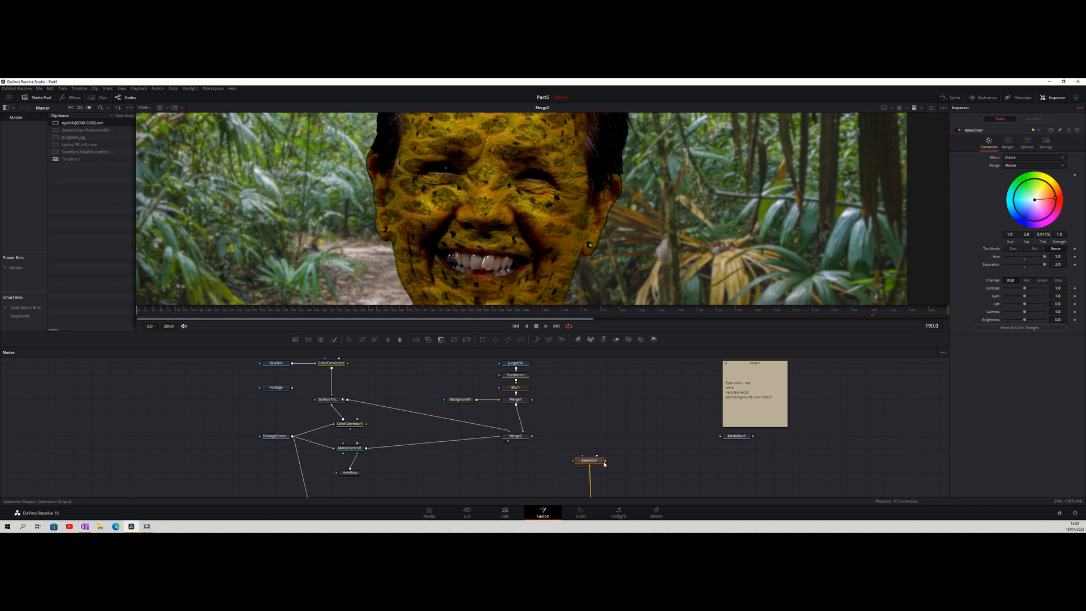
Merge eyesclour over Merge2's output in a new Merge node, view the merge, and move eyesclour lower beneath it
drag(605, 462, 533, 438)
drag(628, 463, 614, 440)
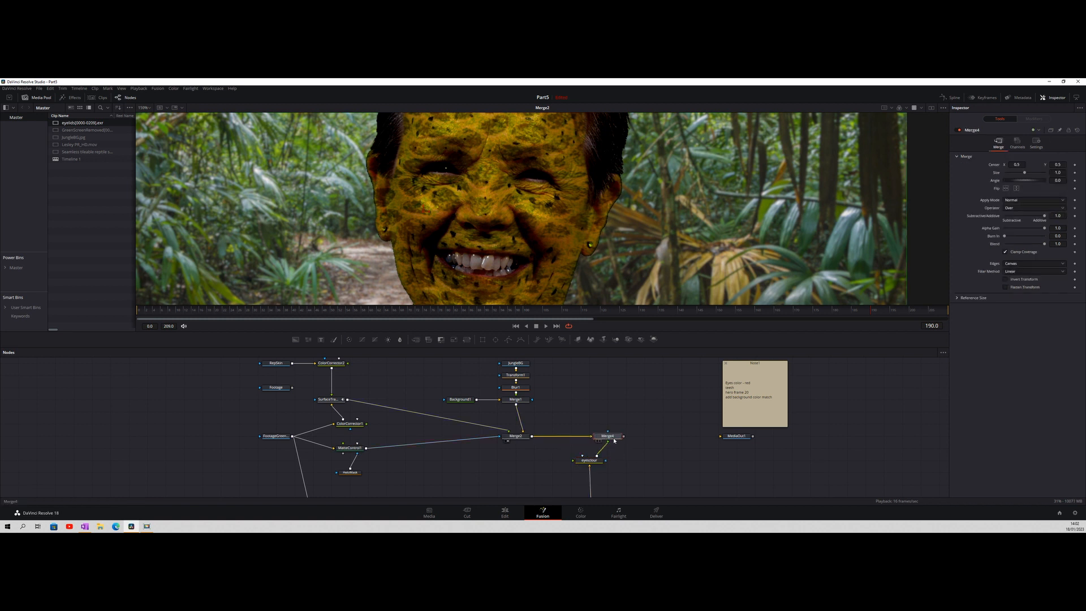
key(1)
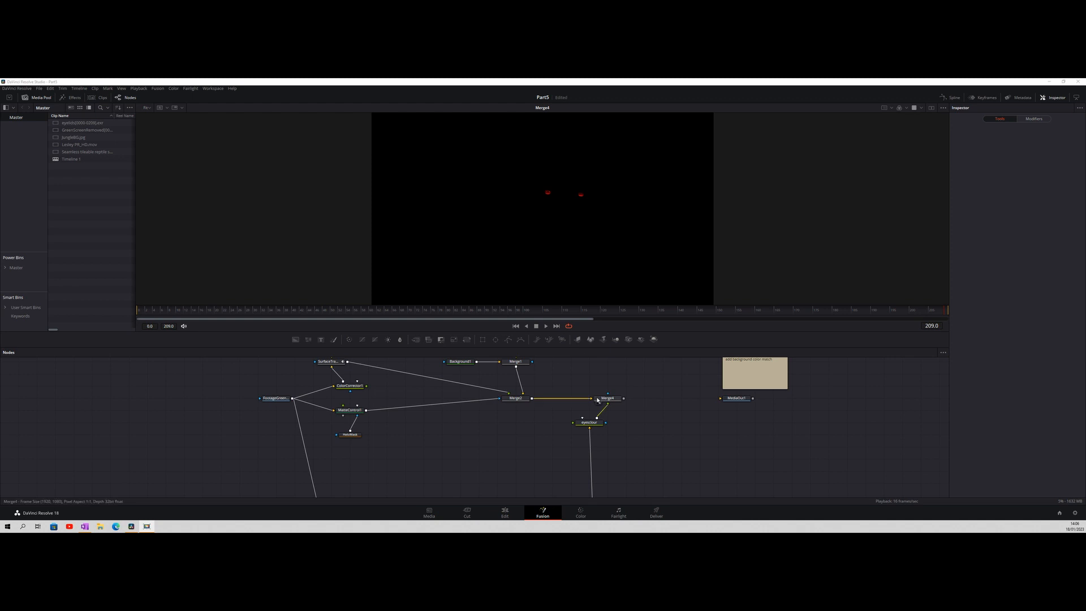
drag(592, 426, 594, 438)
click(593, 436)
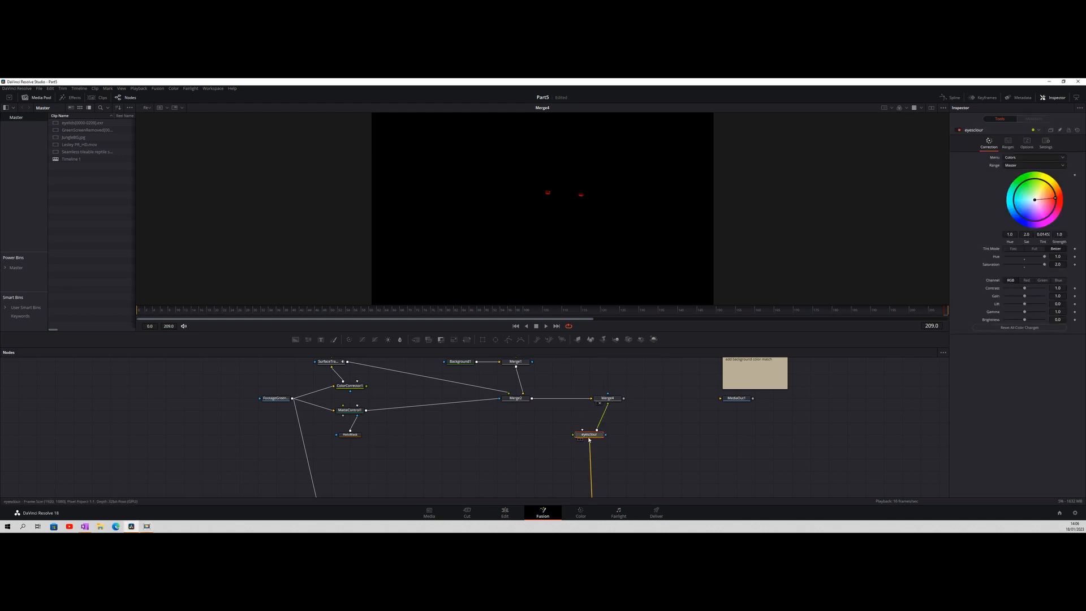
Compare Merge2's and Merge4's output with eyesclour reconnected as Merge4's foreground, and inspect eyesclour's own color and alpha
click(507, 403)
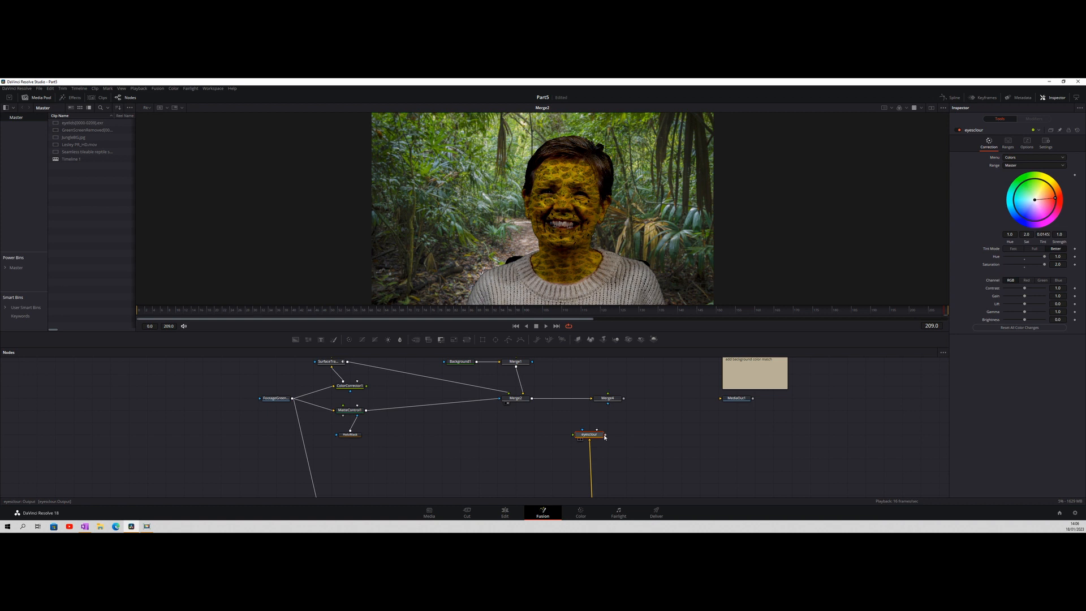
drag(605, 436, 608, 396)
click(600, 404)
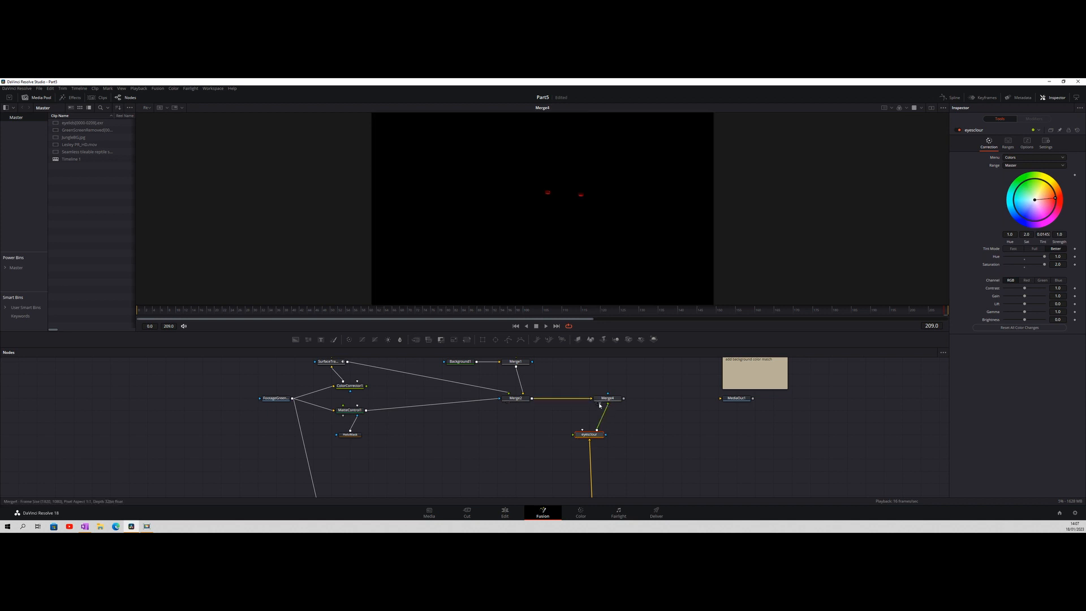
click(582, 440)
click(898, 108)
click(898, 108)
Move eyesclour and Merge4 down closer to the Tracker1 branch
scroll(646, 428, down, 1)
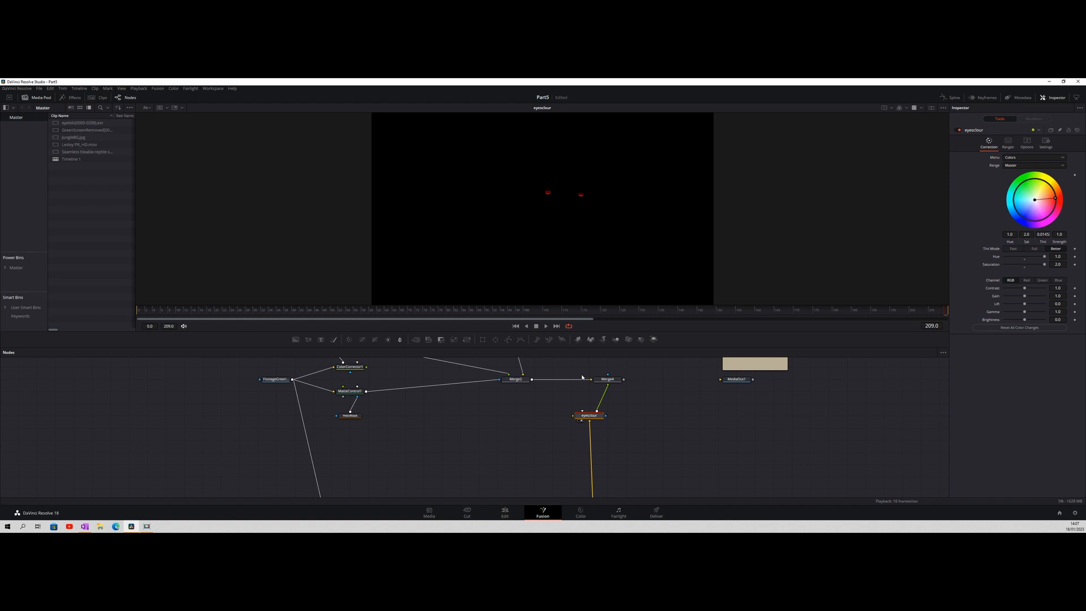
scroll(535, 448, down, 5)
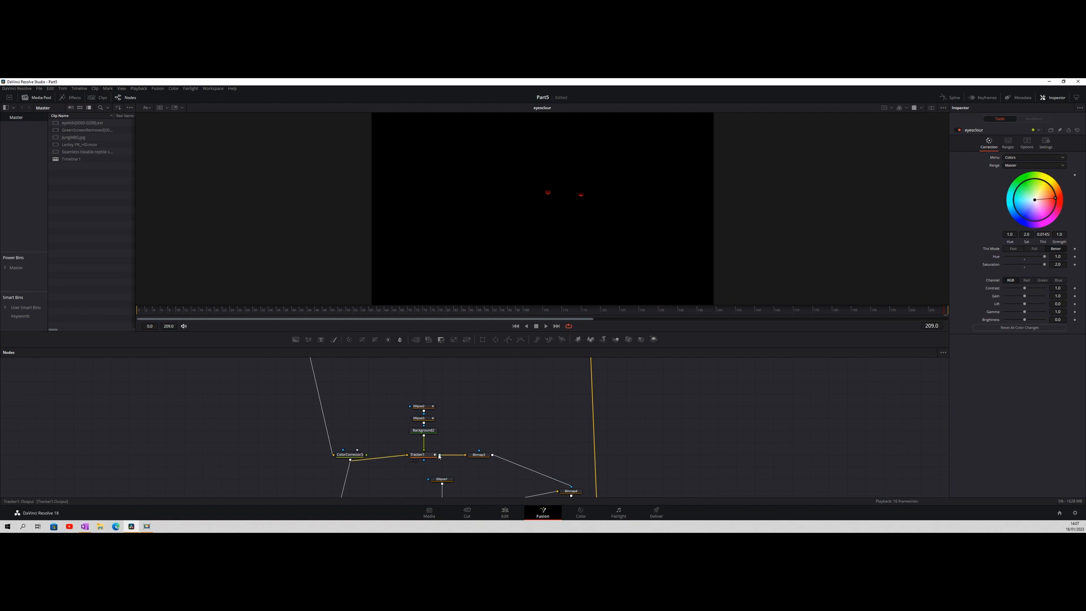
drag(440, 455, 503, 412)
scroll(491, 440, down, 5)
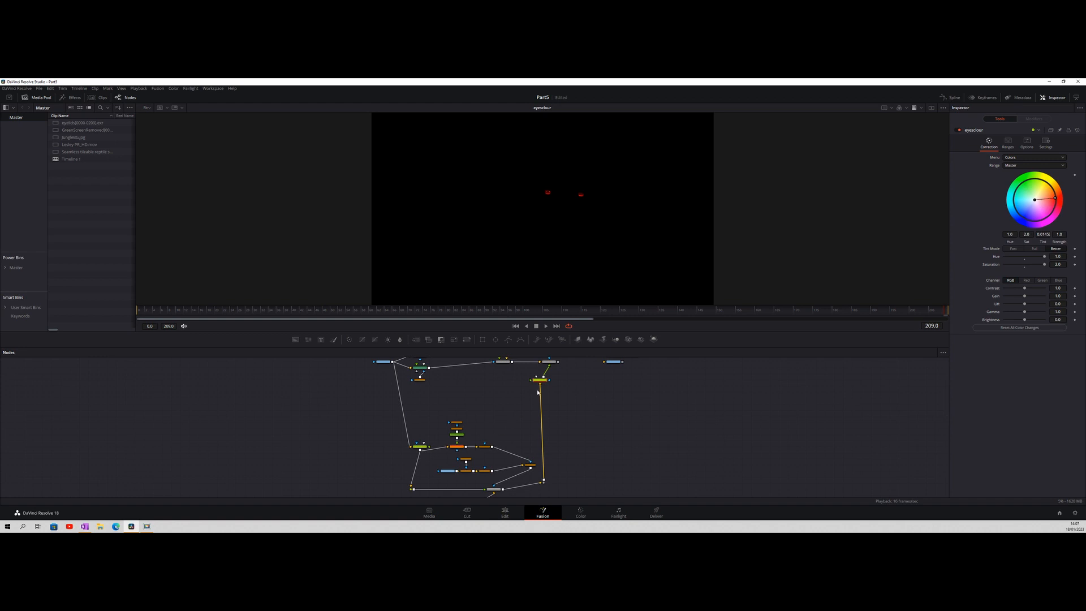
drag(540, 380, 548, 424)
drag(549, 361, 540, 397)
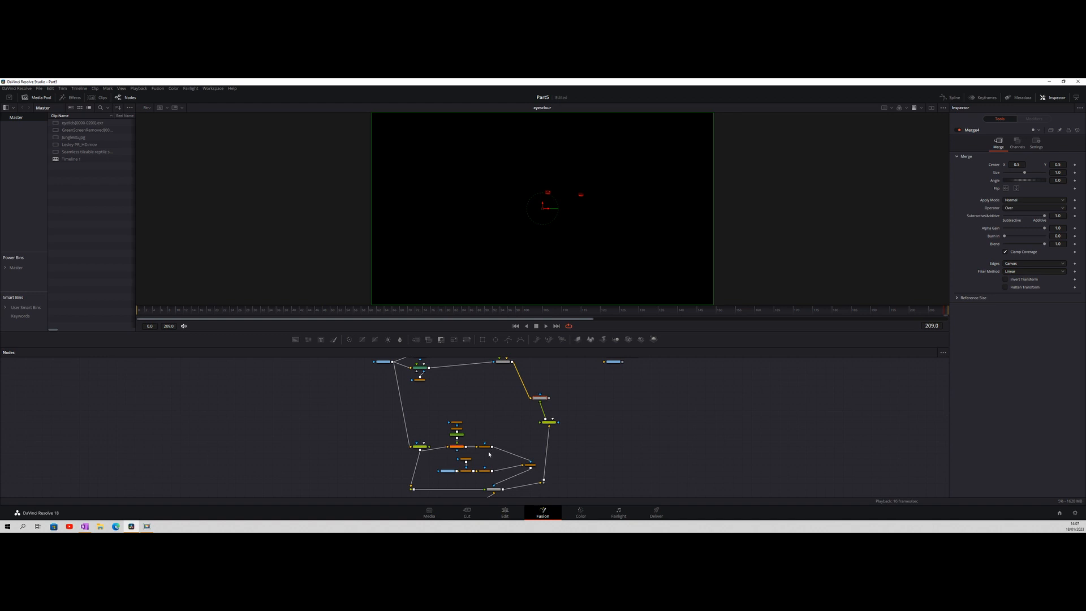
scroll(483, 451, up, 1)
scroll(483, 451, down, 2)
scroll(483, 451, up, 2)
scroll(484, 452, up, 1)
drag(521, 399, 506, 439)
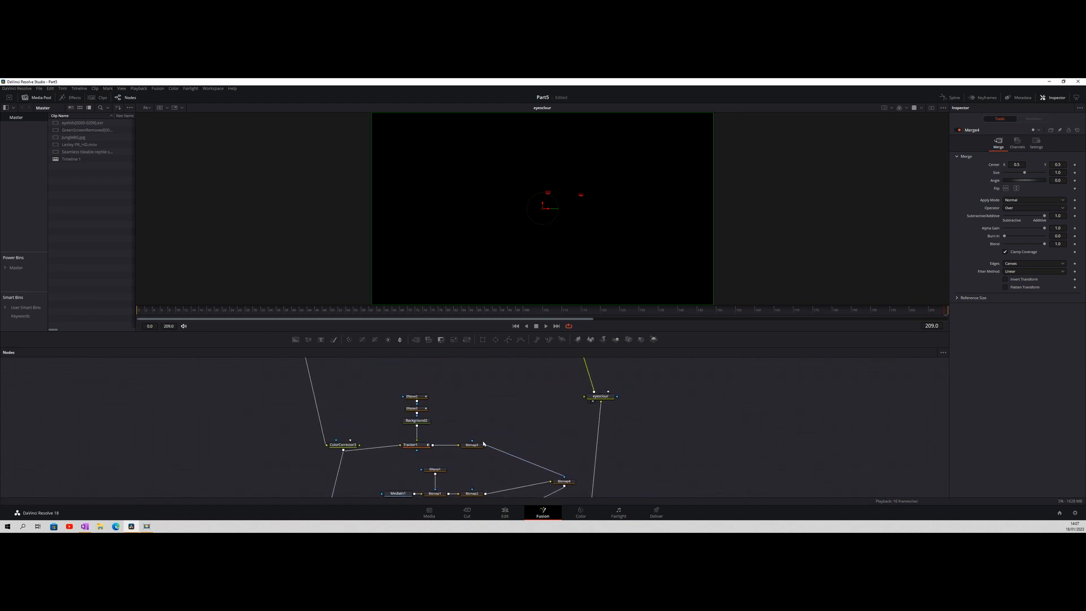
View Tracker1's matte, connect Tracker1's output to Merge4's mask input, and play back Merge4
click(408, 450)
drag(509, 422, 504, 447)
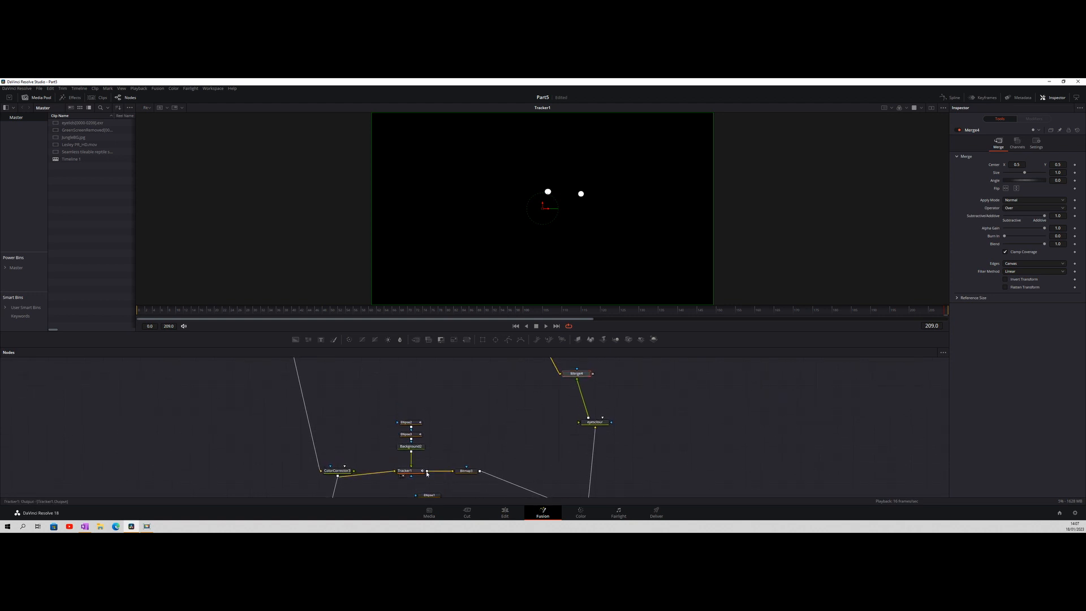
drag(427, 473, 577, 372)
key(1)
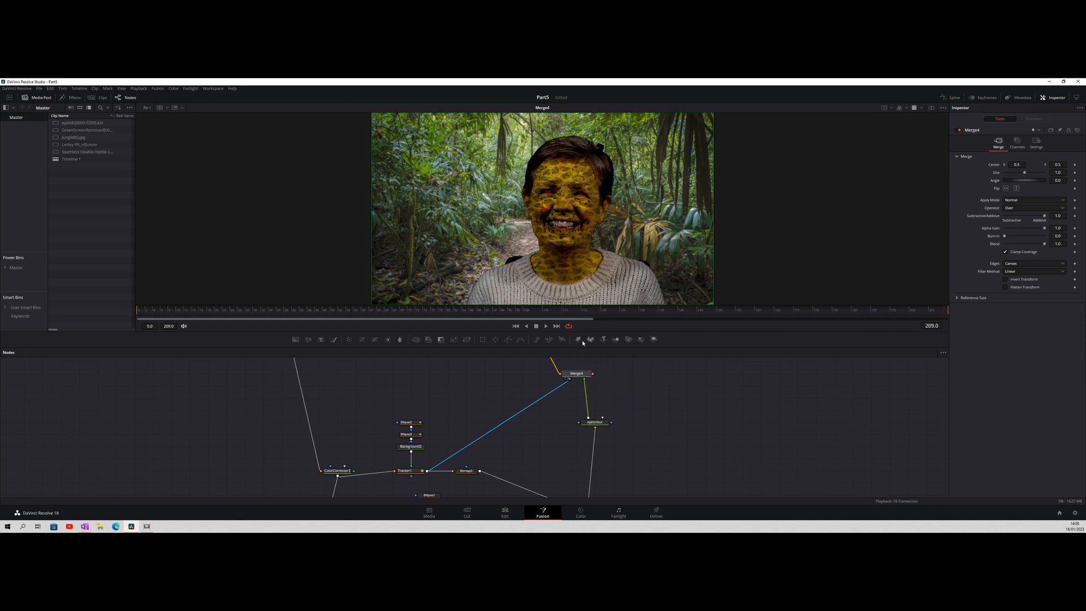
click(547, 326)
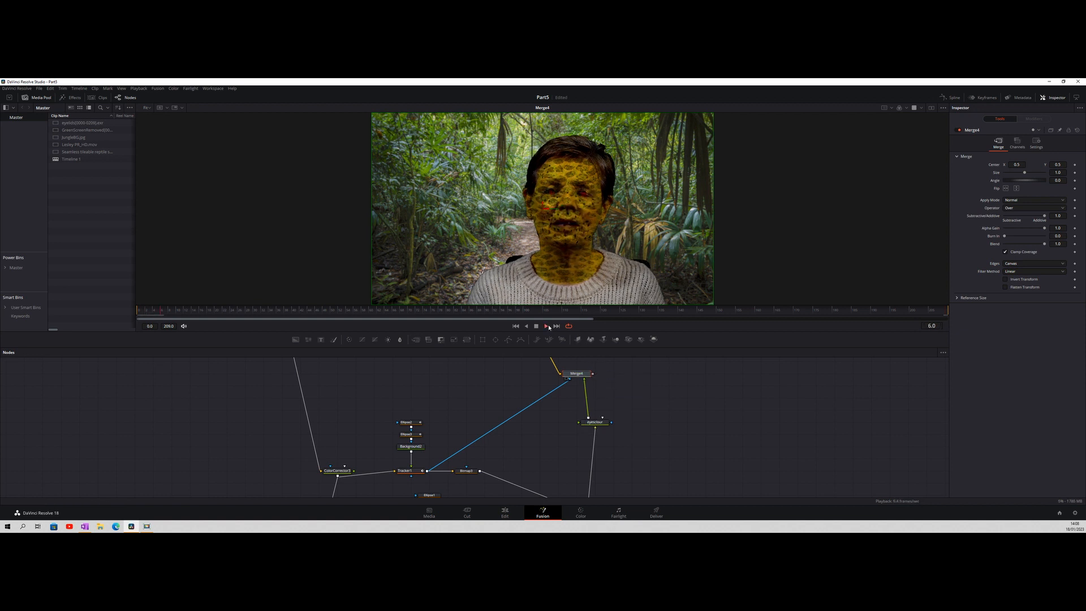
Stop playback, examine Merge4's red eyes close up, and scrub from frame 4 to frame 97
click(539, 326)
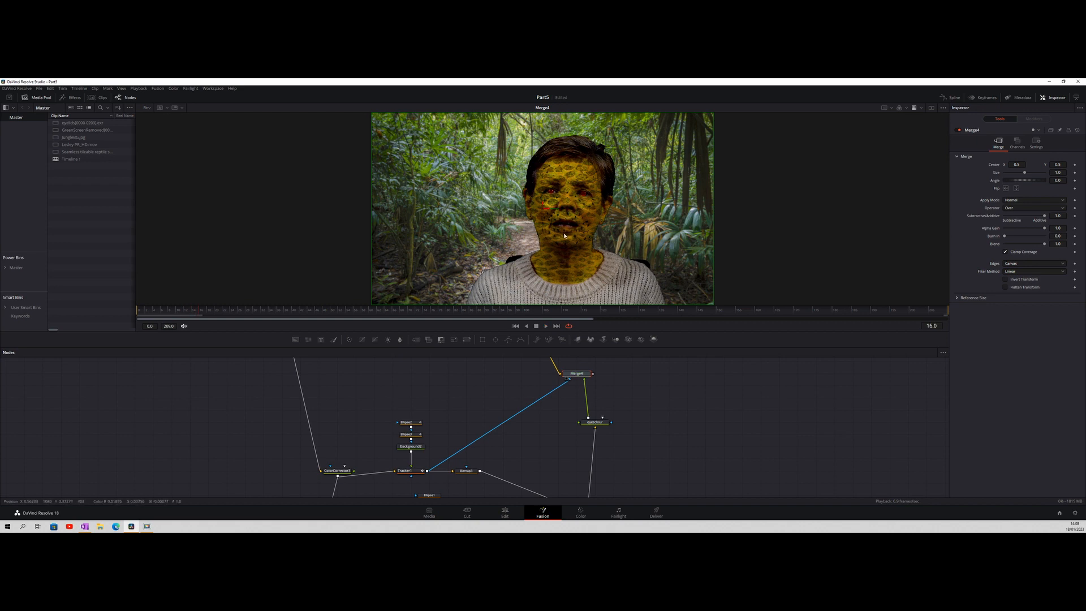
scroll(561, 227, up, 5)
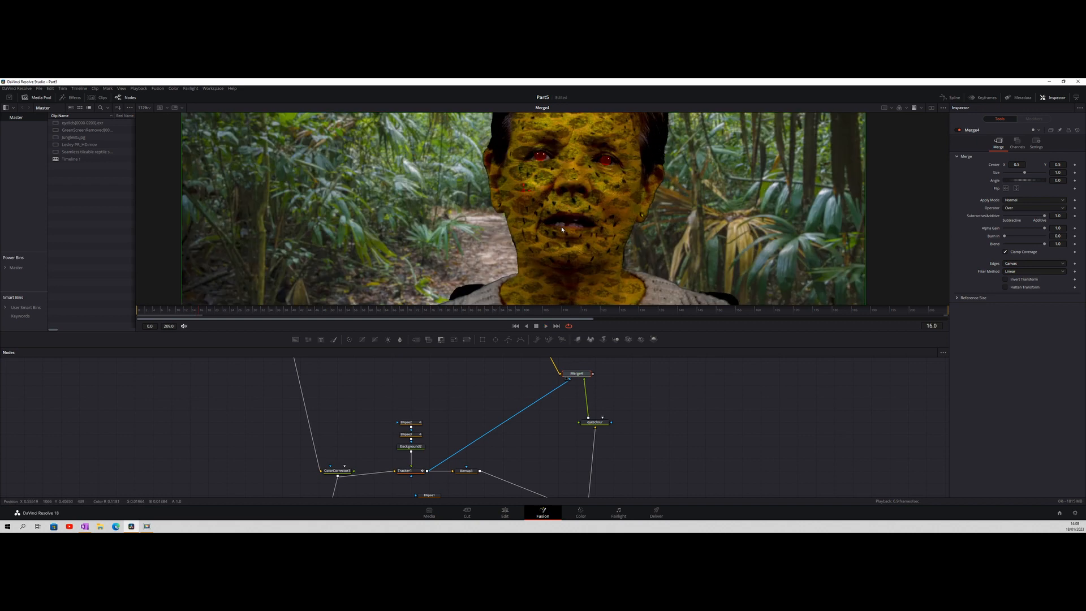
scroll(561, 231, down, 2)
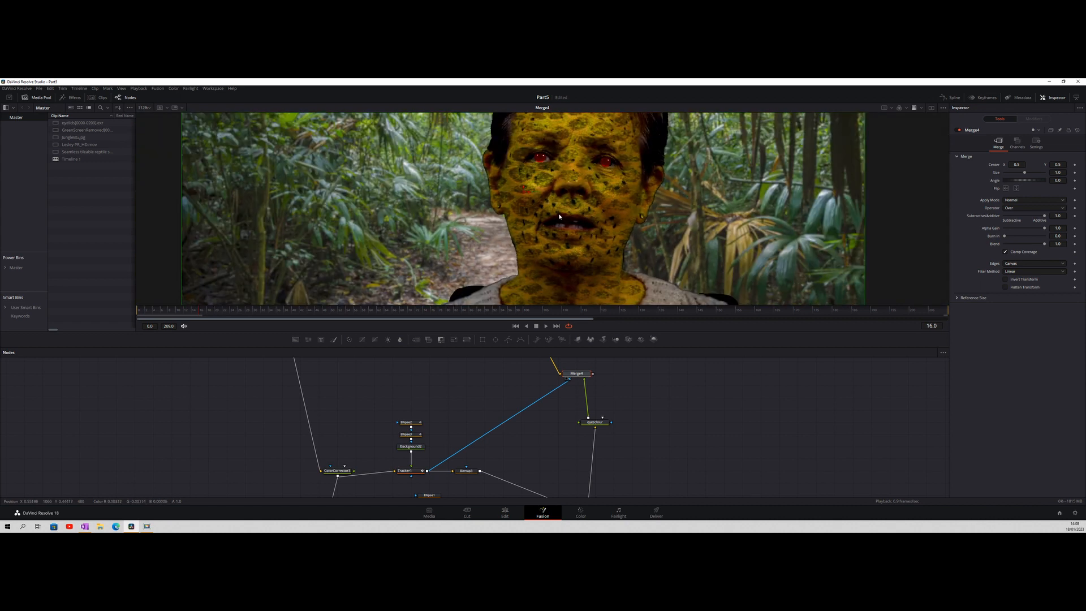
scroll(560, 216, up, 2)
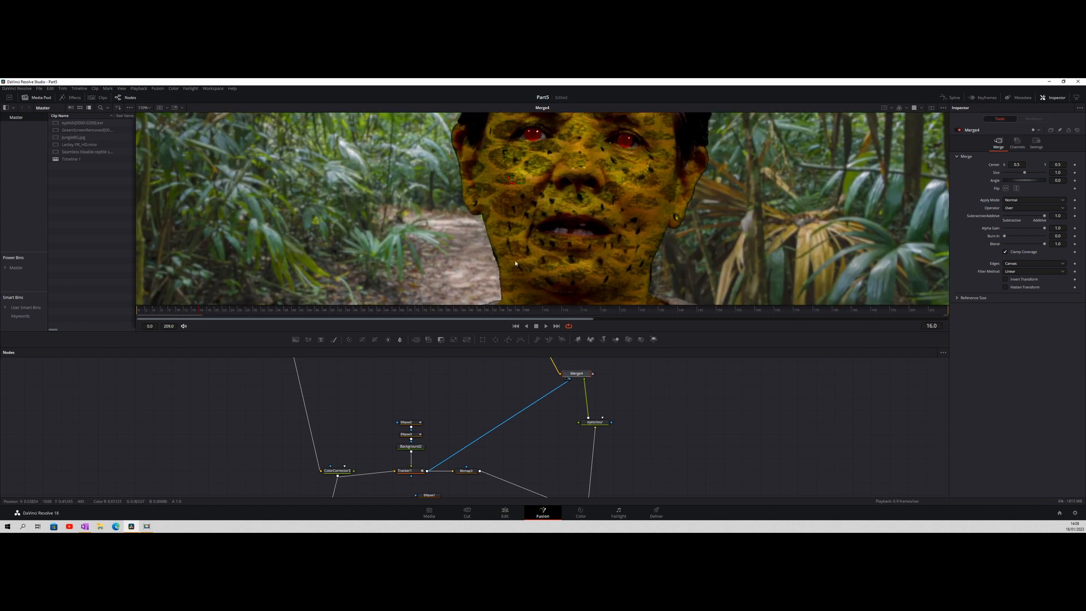
click(153, 310)
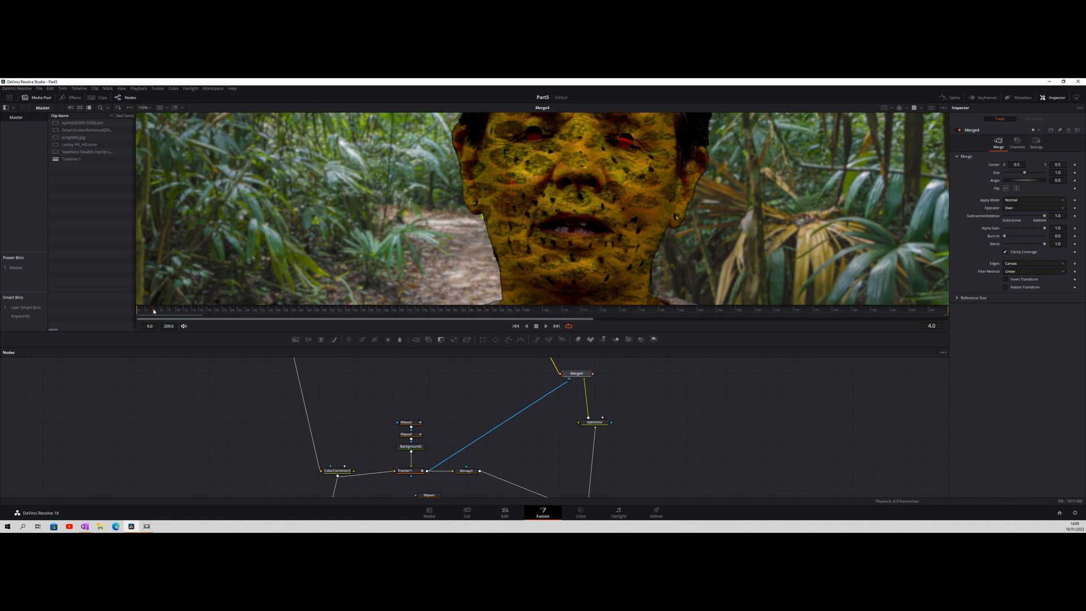
drag(153, 311, 513, 319)
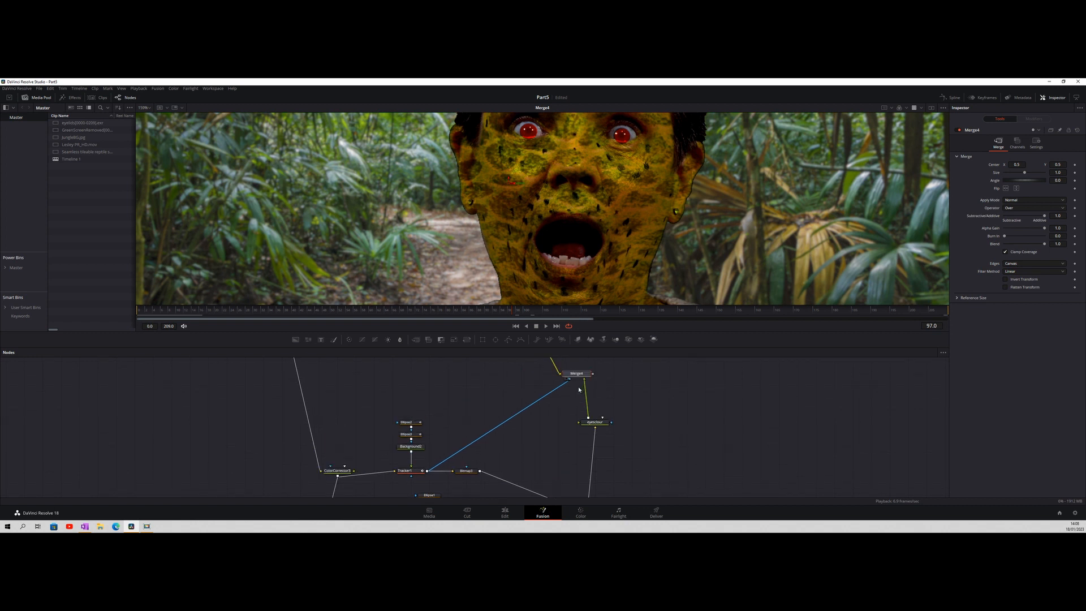
Disconnect Tracker1 from Merge4's mask input, then undo and redo the disconnection to compare
drag(568, 381, 429, 466)
key(ctrl+z)
key(ctrl+shift+z)
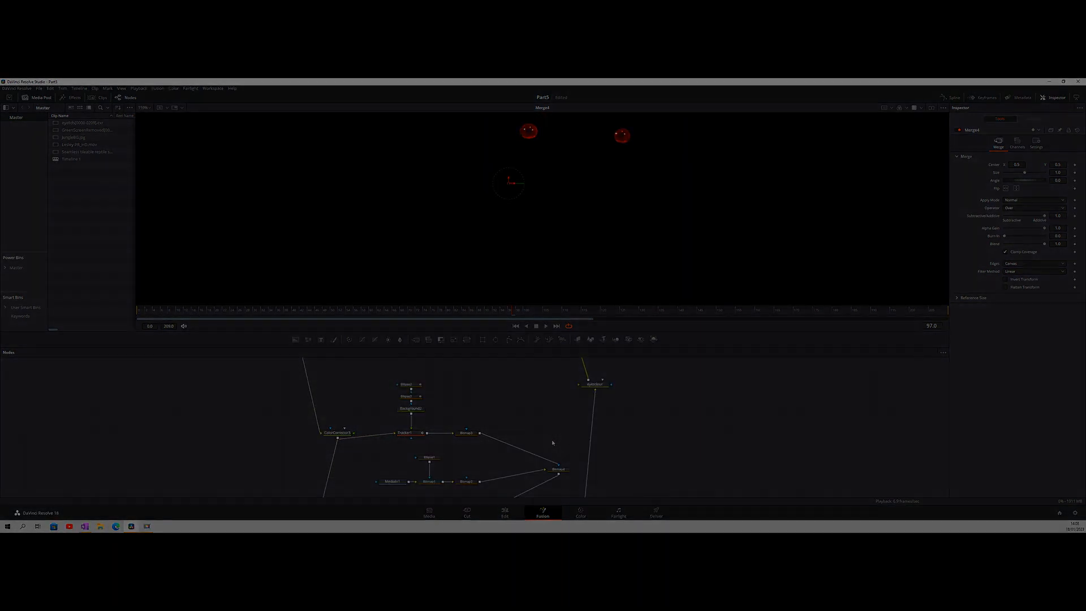
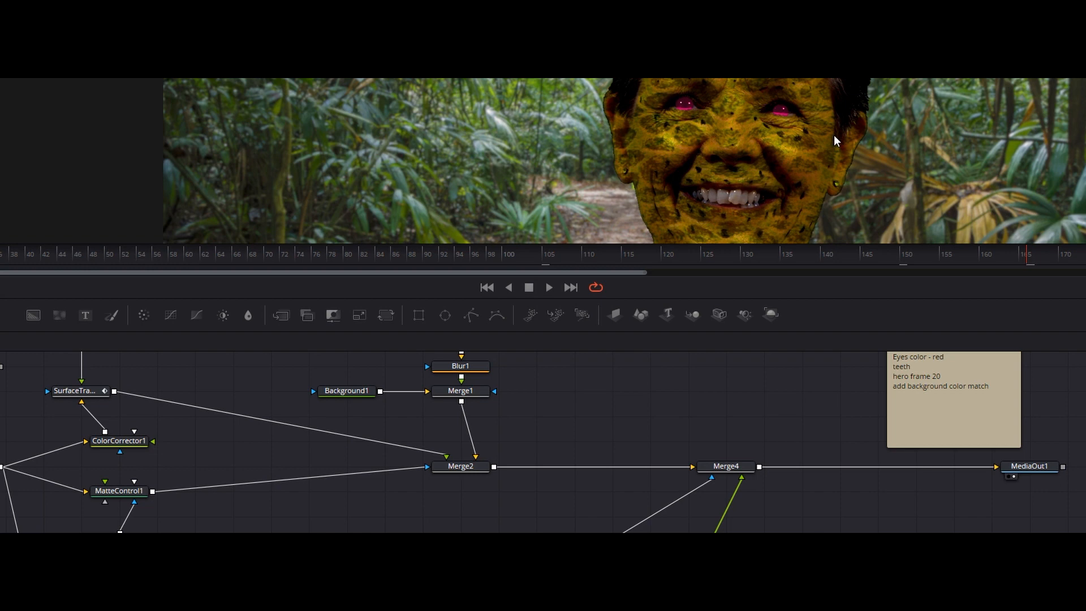
Examine the eyes close up, compare them with SurfaceTracker1's result and mesh views, and return to viewing MediaOut1
scroll(833, 134, up, 5)
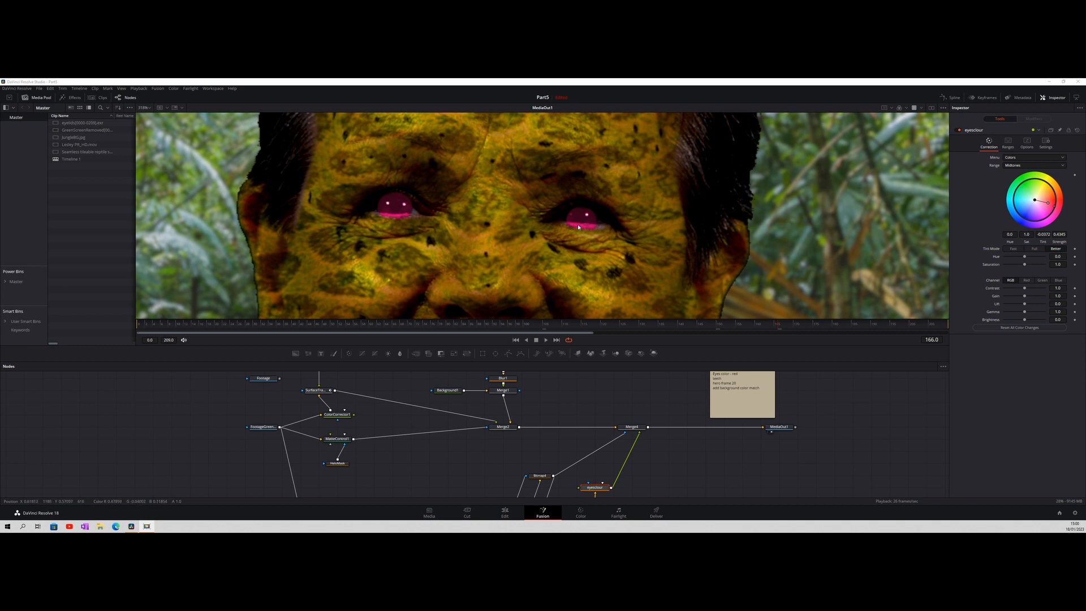
click(314, 391)
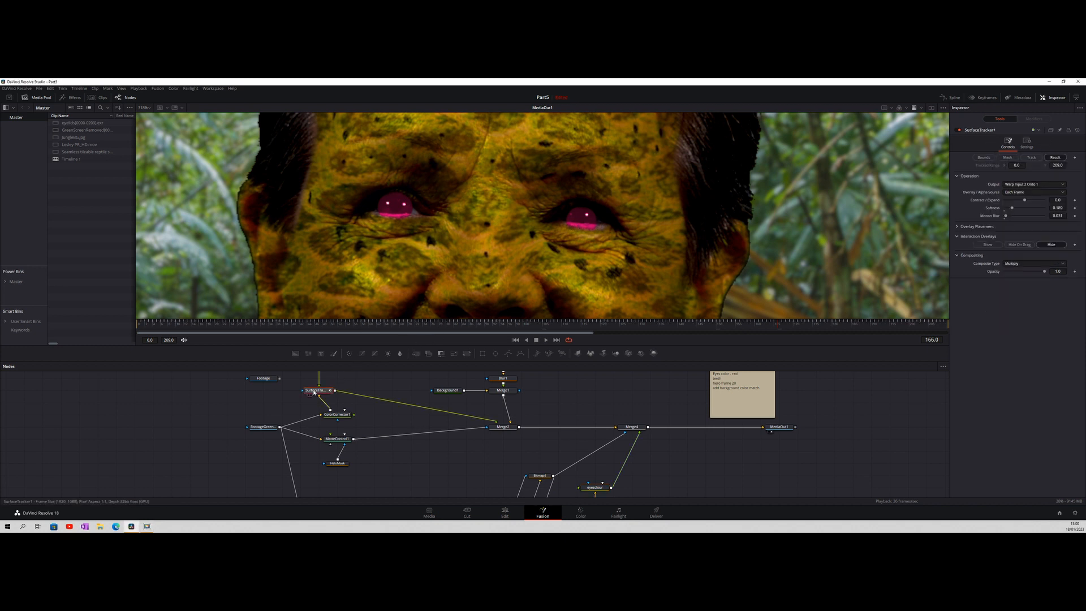
click(310, 395)
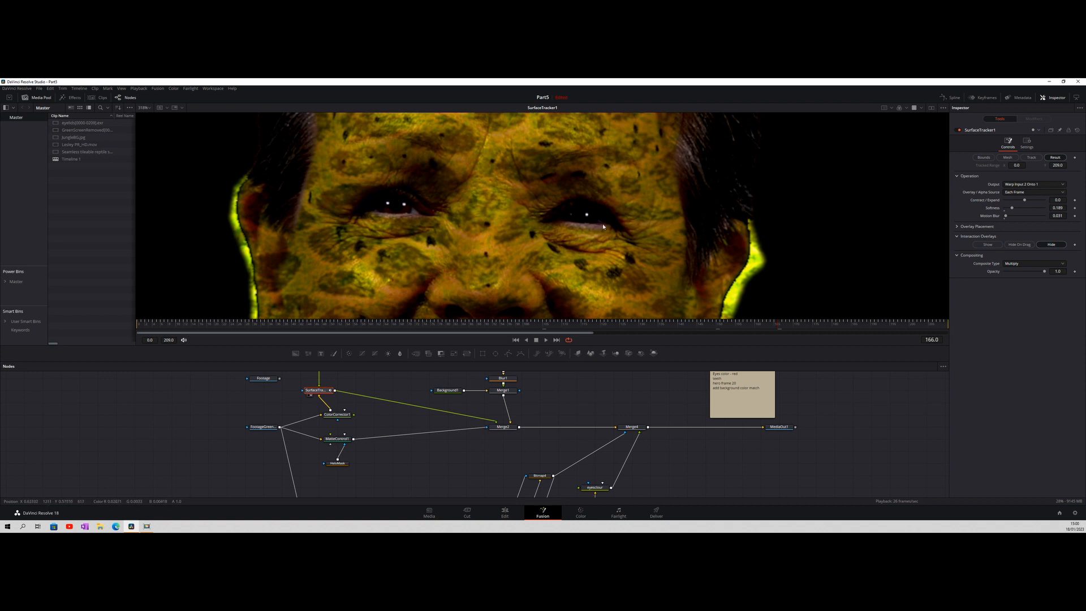
click(1007, 157)
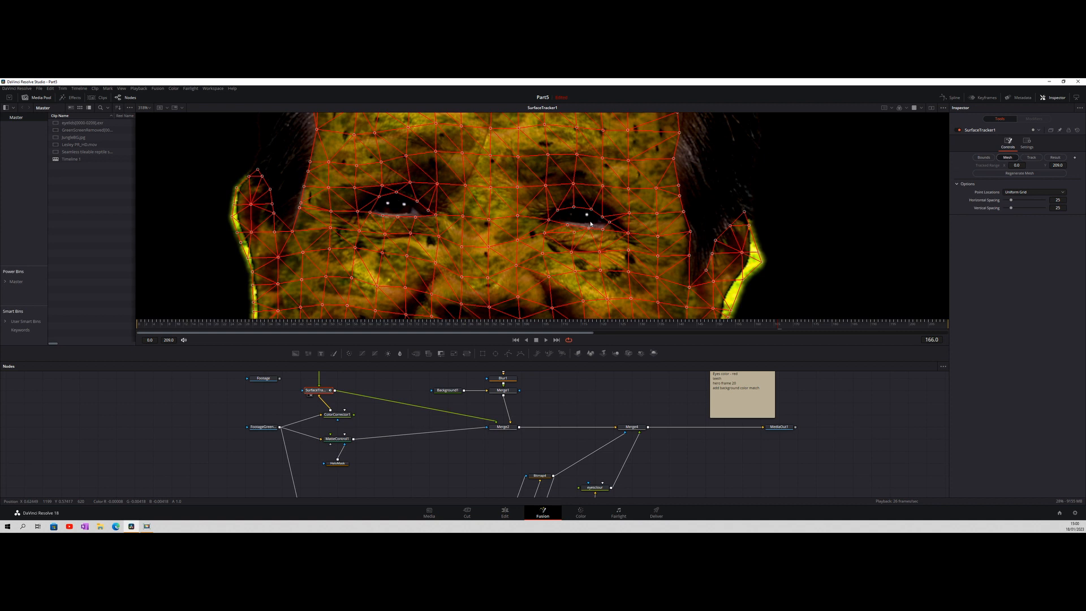
click(1054, 157)
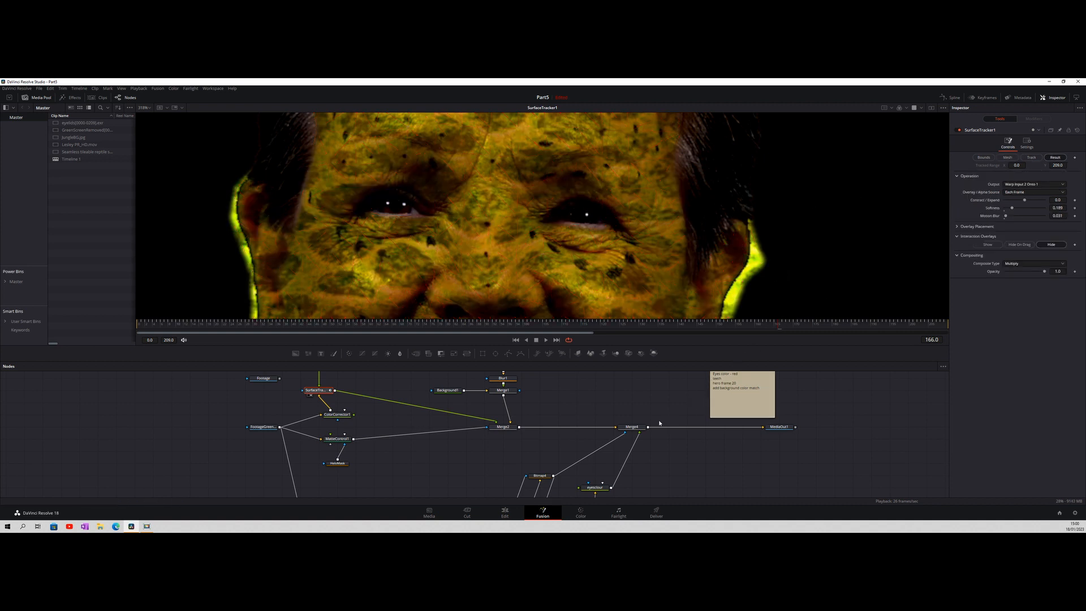
click(772, 431)
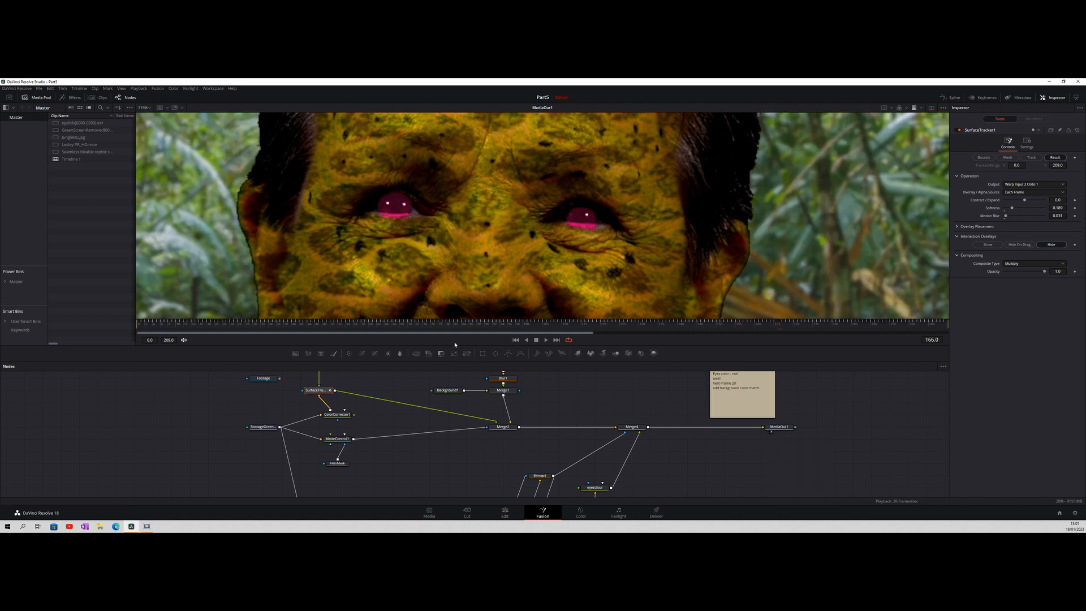
At frame 69, insert a Soft Glow node after Merge4 and space it midway before MediaOut1
click(405, 322)
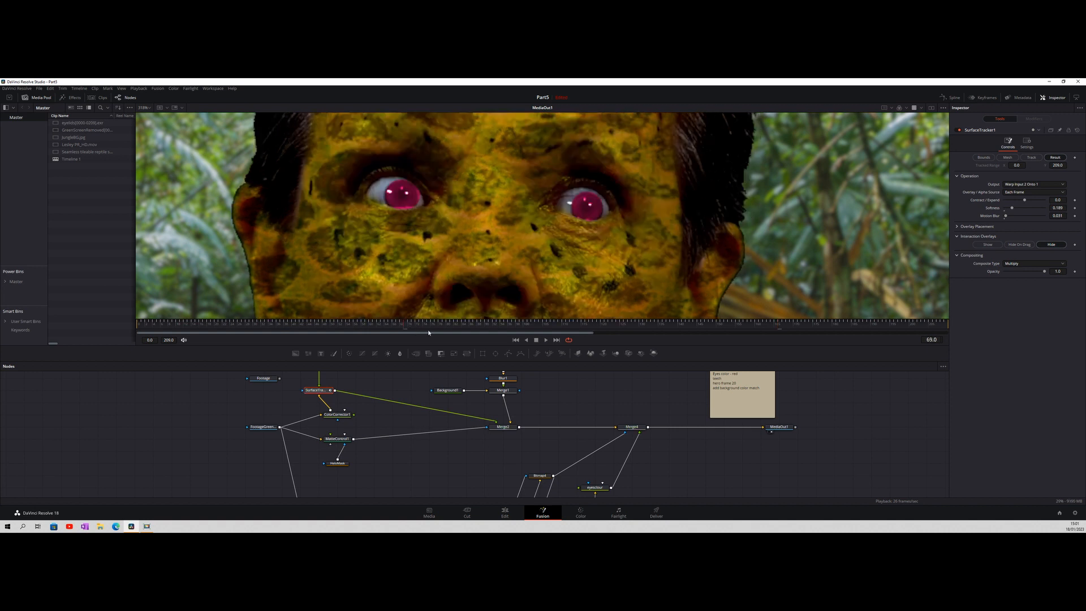
click(643, 428)
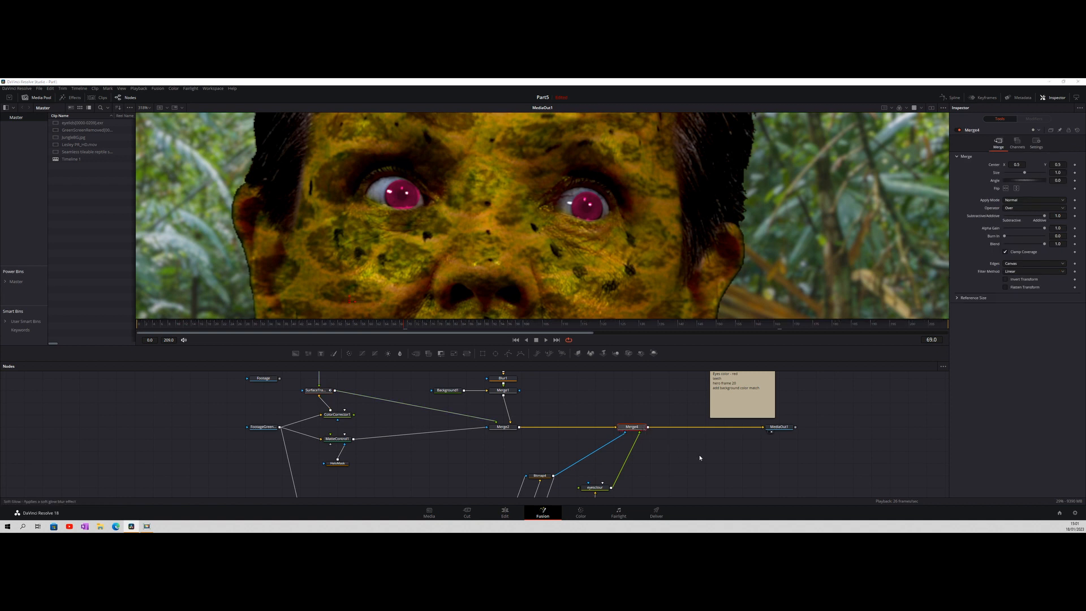
key(Return)
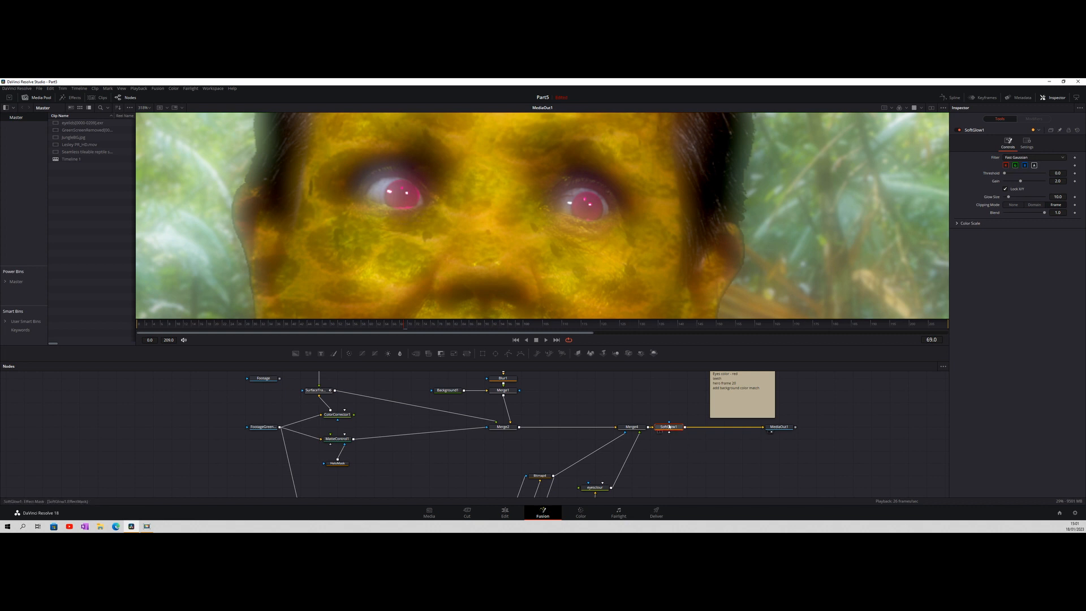
drag(666, 431, 684, 431)
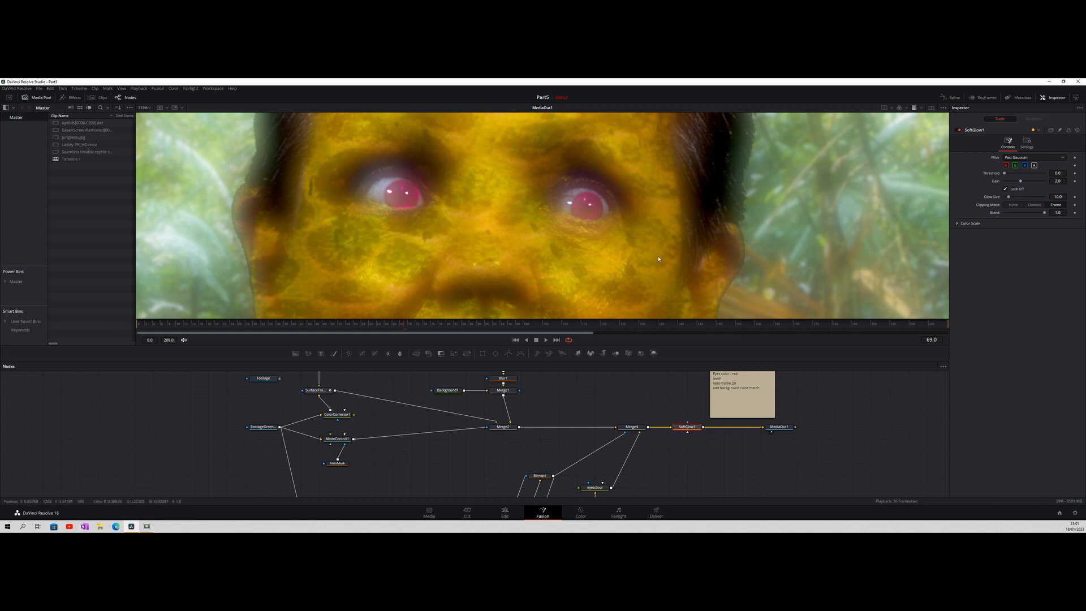
Check Bitmap4's eye matte, connect Bitmap4's output to SoftGlow1's Glow Mask input, and view MediaOut1
scroll(625, 245, down, 5)
scroll(621, 246, down, 2)
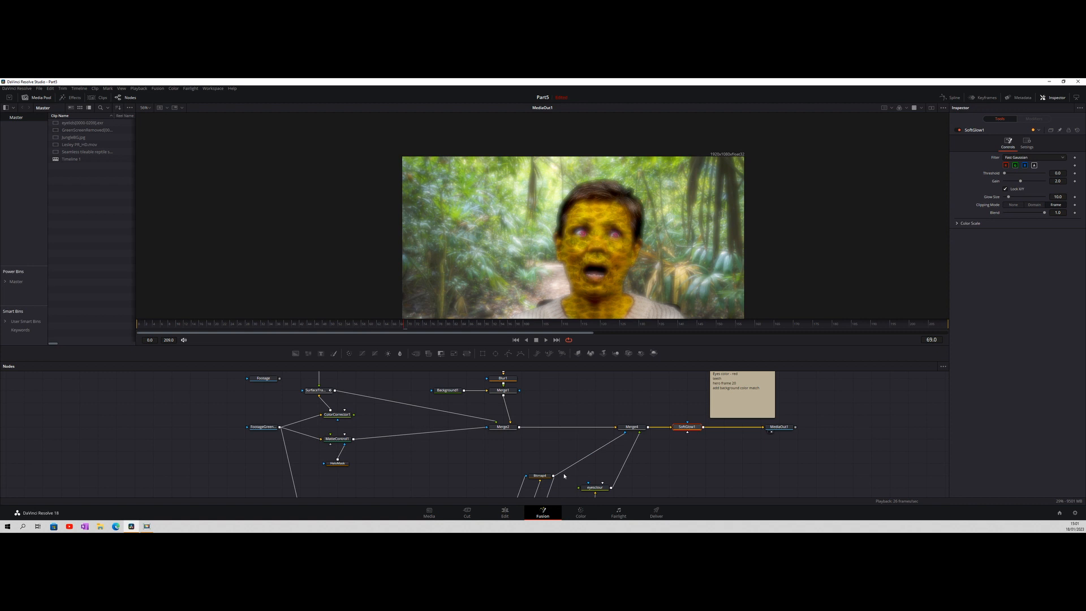
click(535, 482)
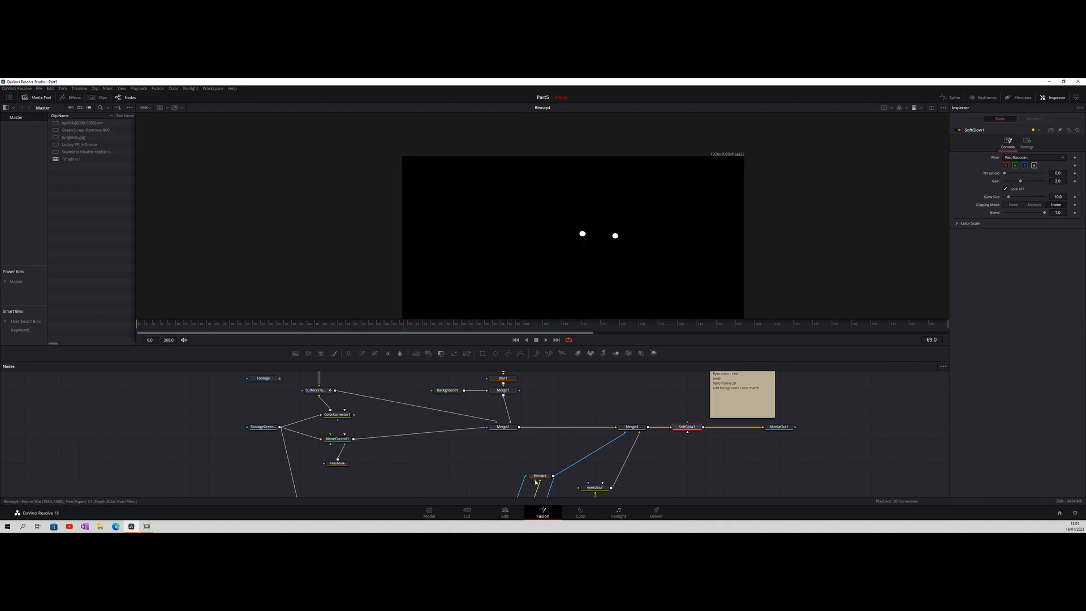
click(536, 482)
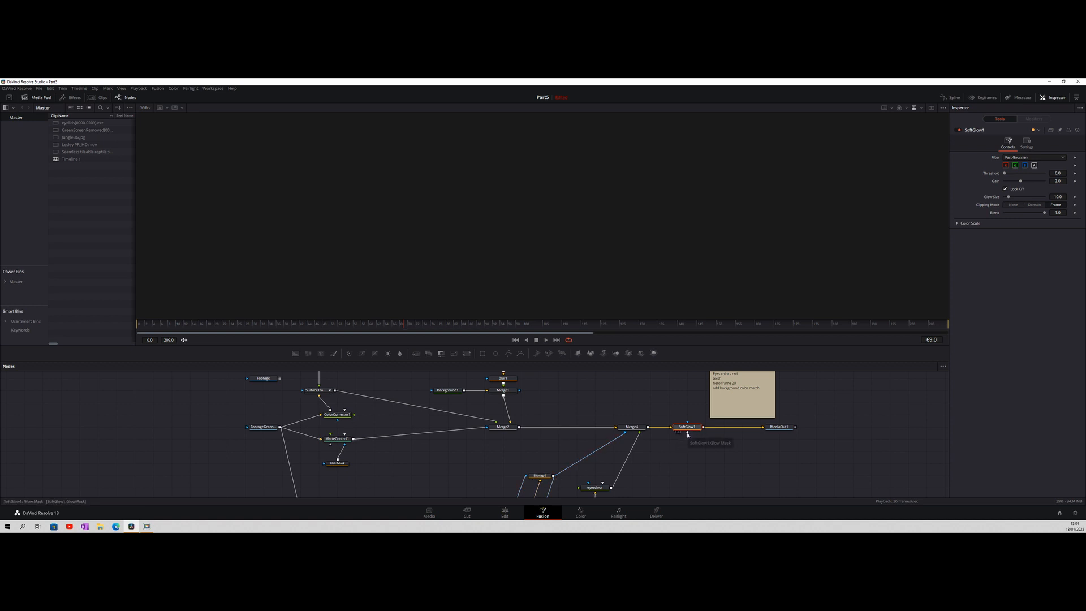
drag(553, 478, 689, 434)
click(771, 432)
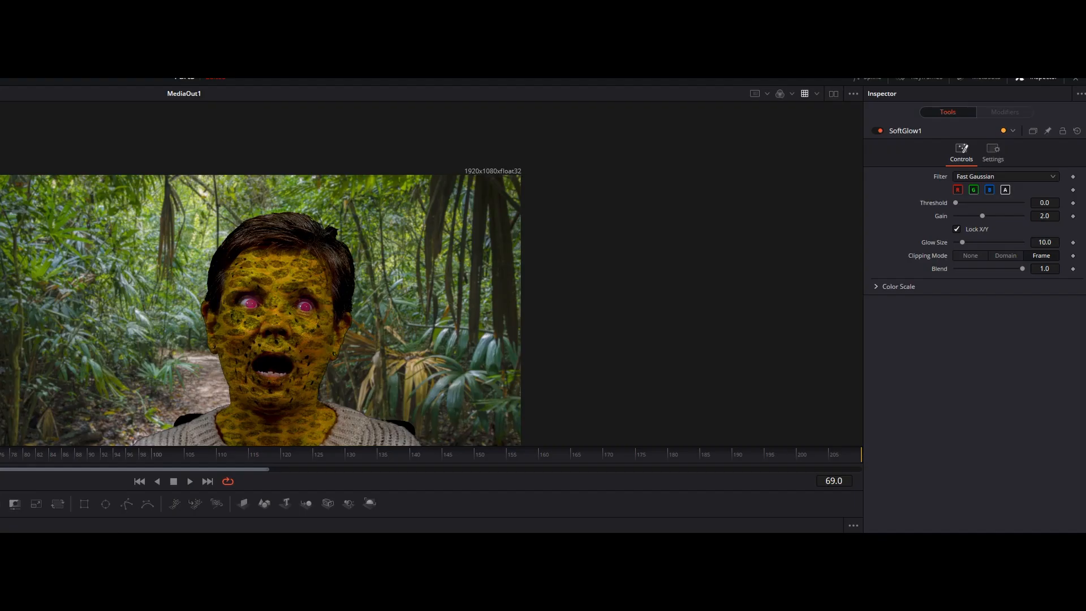
Test the glow on the eyes at different strengths and raise SoftGlow1's gain to 2.48
drag(982, 216, 1007, 202)
scroll(293, 312, up, 10)
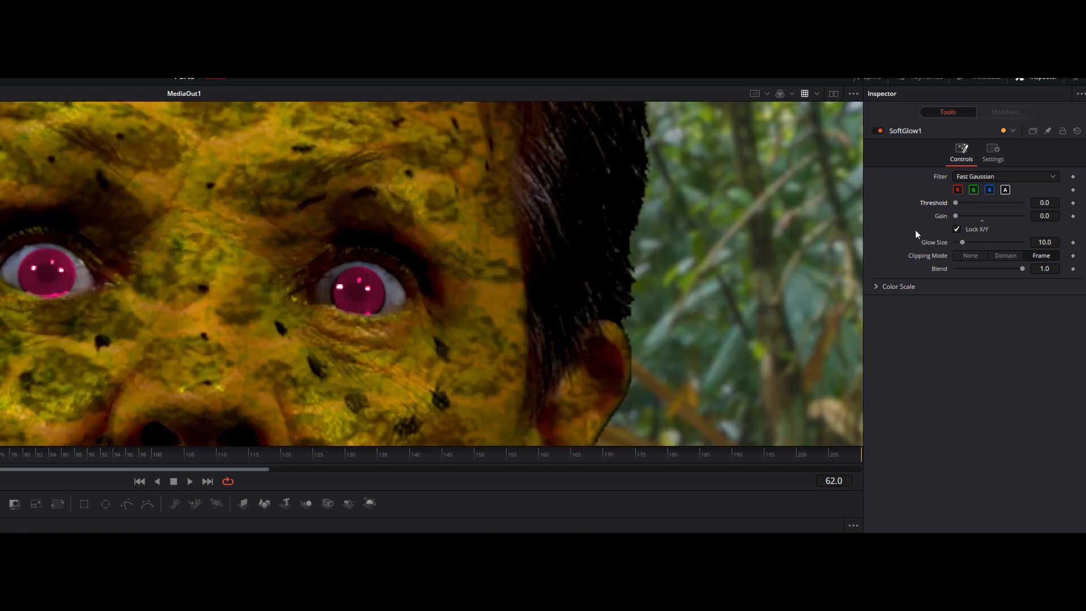
drag(955, 201, 962, 242)
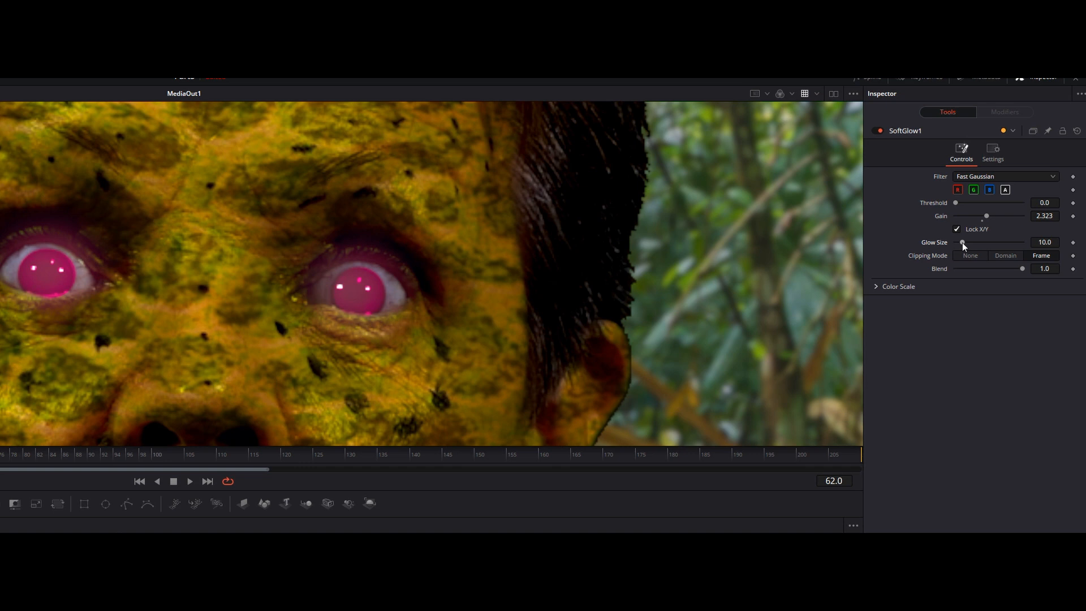
mouse_move(986, 215)
mouse_down()
mouse_move(1010, 215)
mouse_move(978, 222)
mouse_move(990, 220)
mouse_up()
At frame 181, set SoftGlow1's glow size to 7.1 and gain to 2.756, and play back from the start
drag(653, 453, 676, 454)
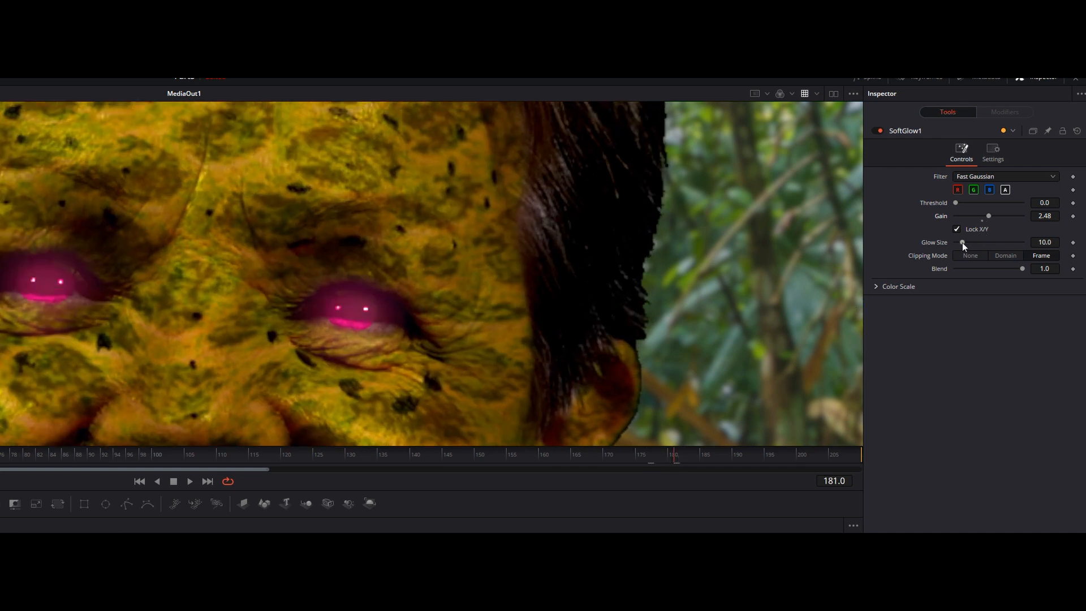
drag(962, 242, 958, 242)
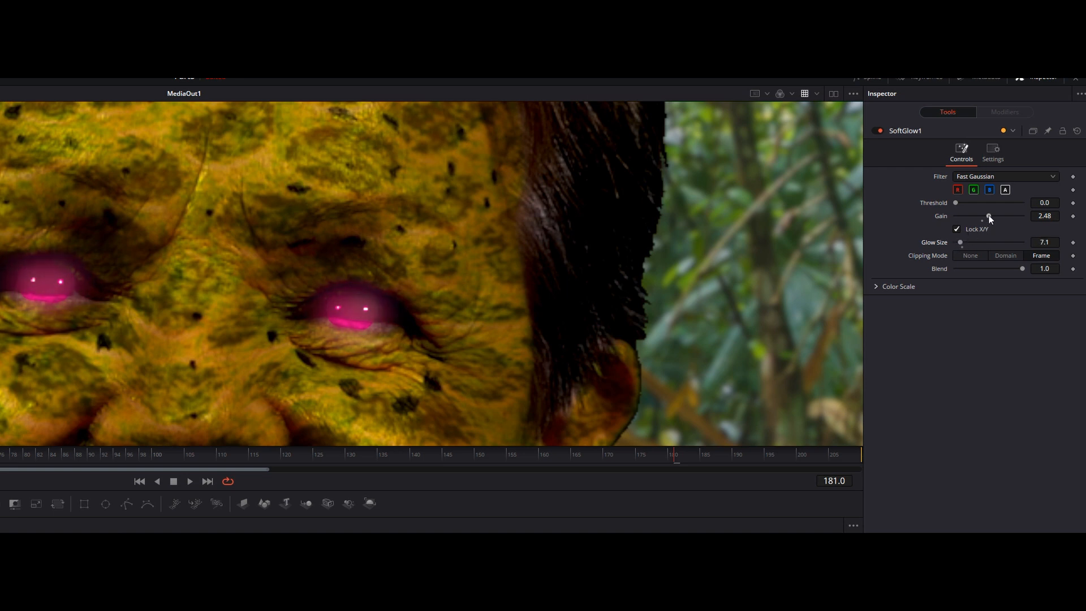
mouse_move(989, 216)
mouse_down()
mouse_move(1007, 215)
mouse_move(994, 217)
mouse_up()
key(ctrl+Left)
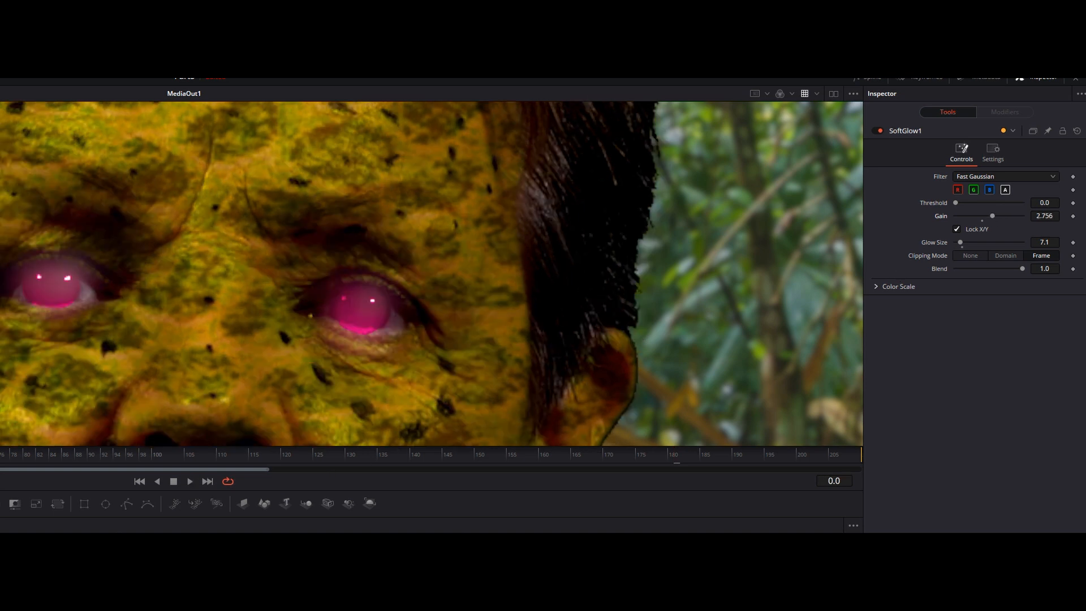
key(space)
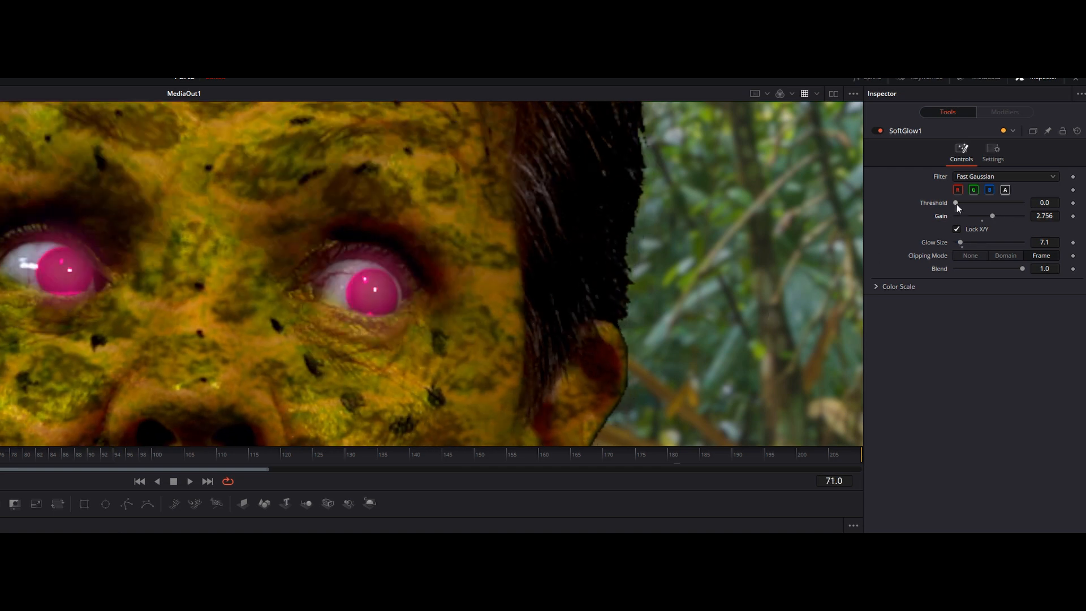
Set SoftGlow1's gain to 1.693 and glow size to 3.9, and play back MediaOut1 fitted to the viewer
drag(991, 215, 961, 241)
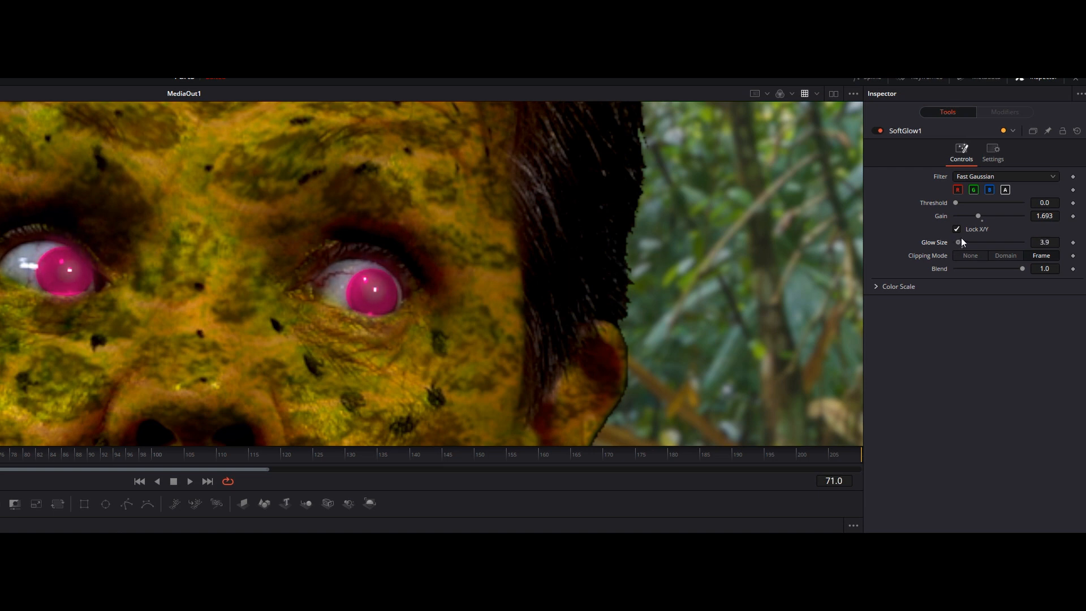
click(190, 482)
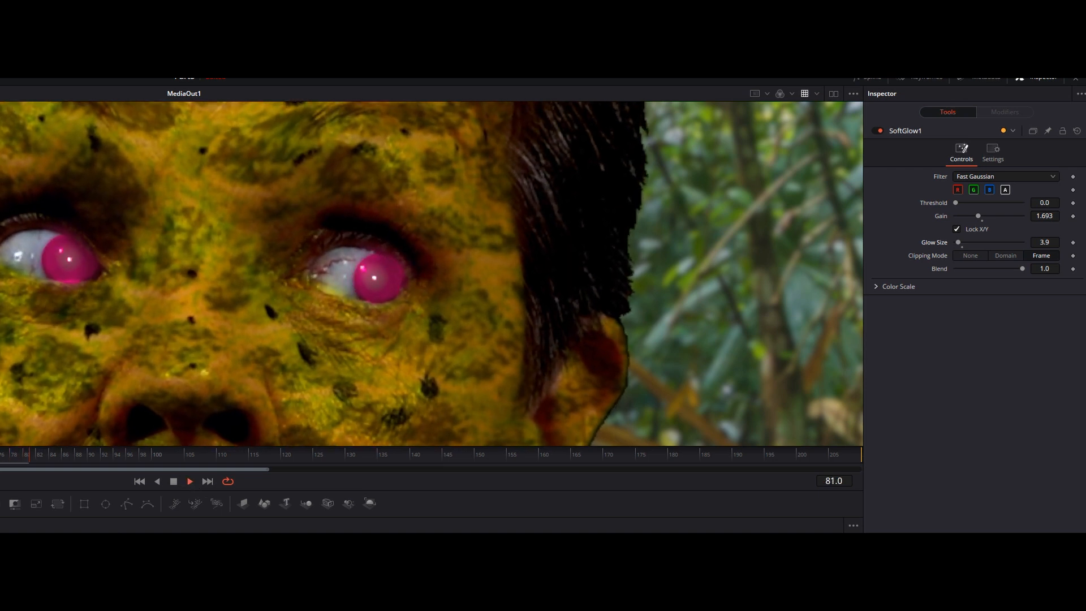
click(147, 107)
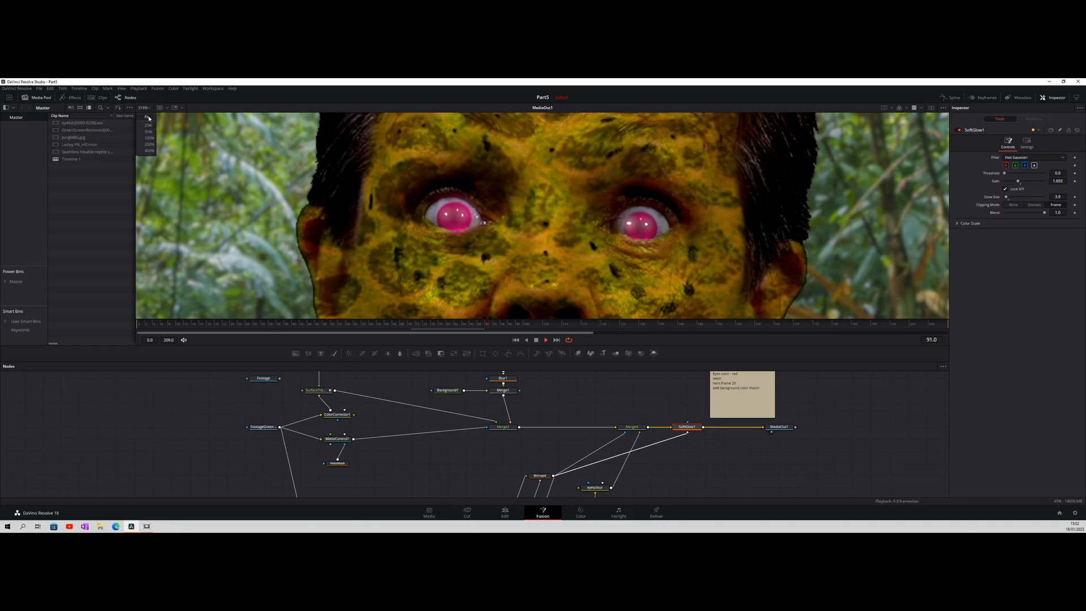
click(152, 122)
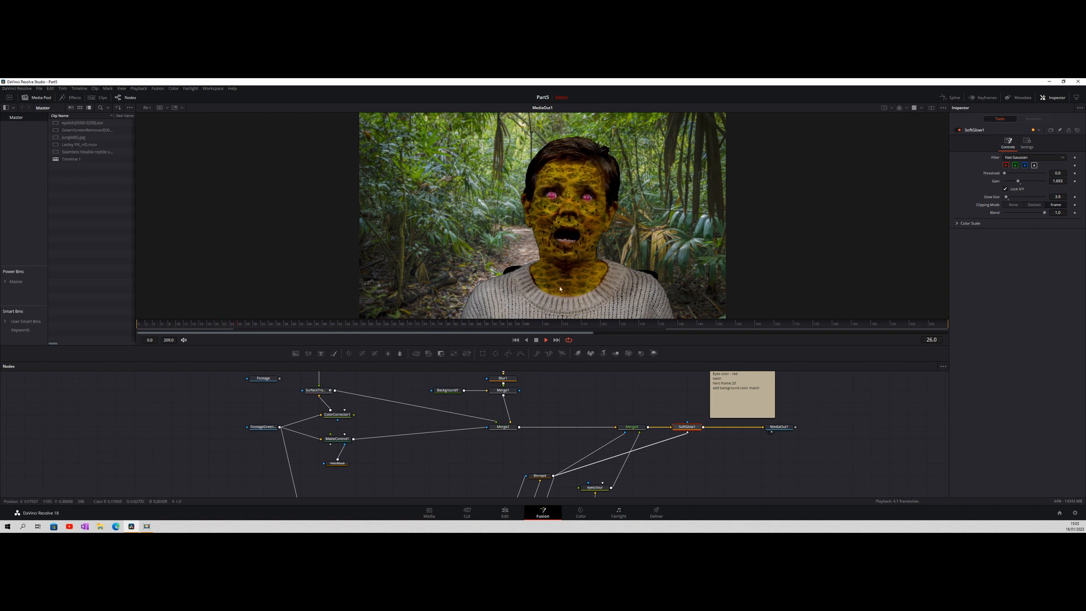
click(538, 340)
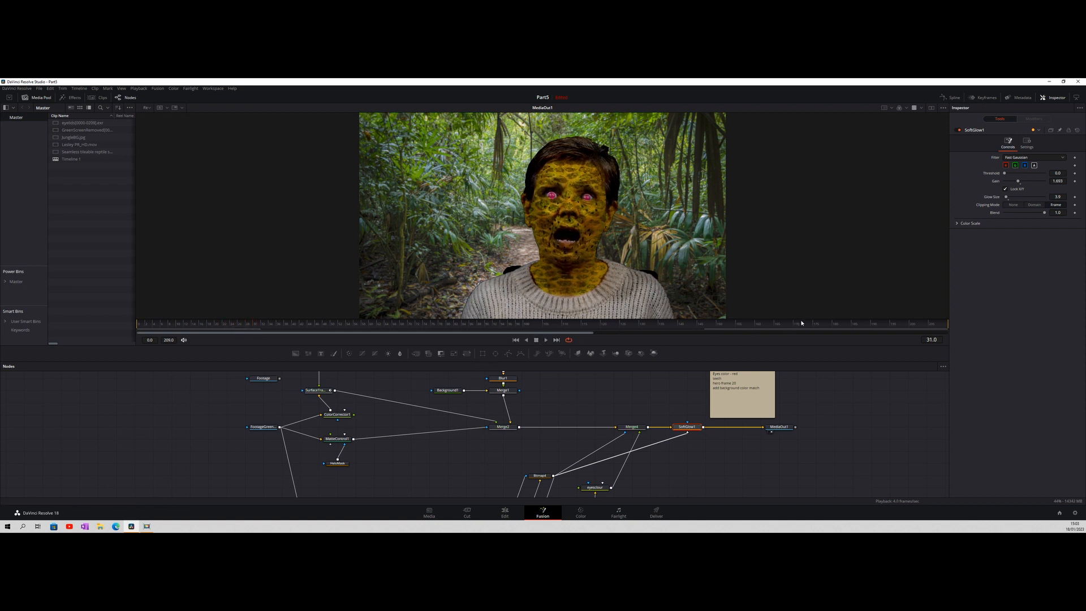
Inspect the glowing eyes at frame 171 and read the task list in the note
click(801, 323)
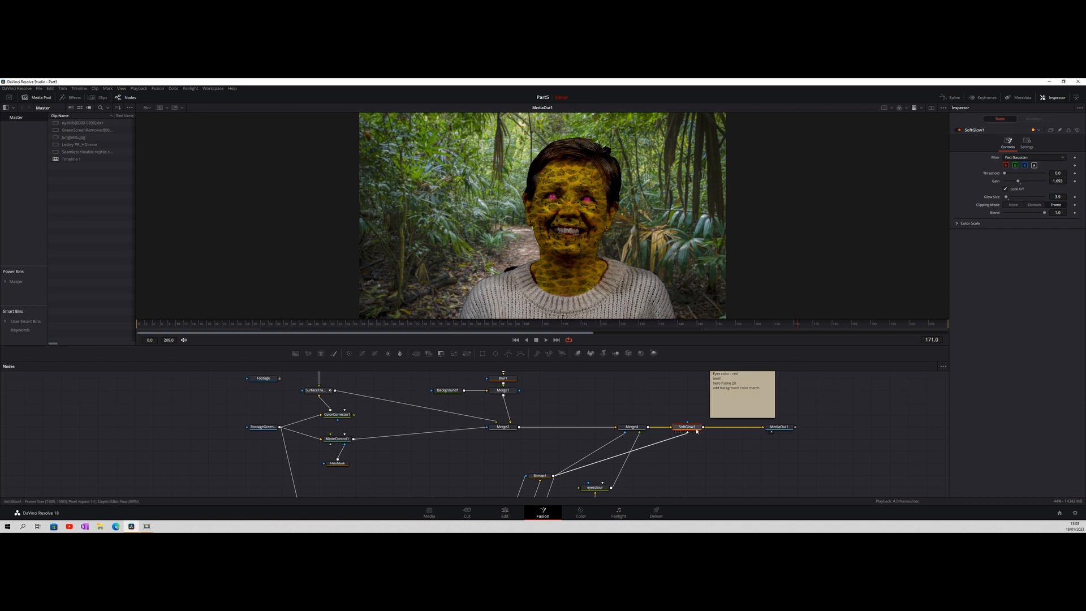
mouse_move(697, 431)
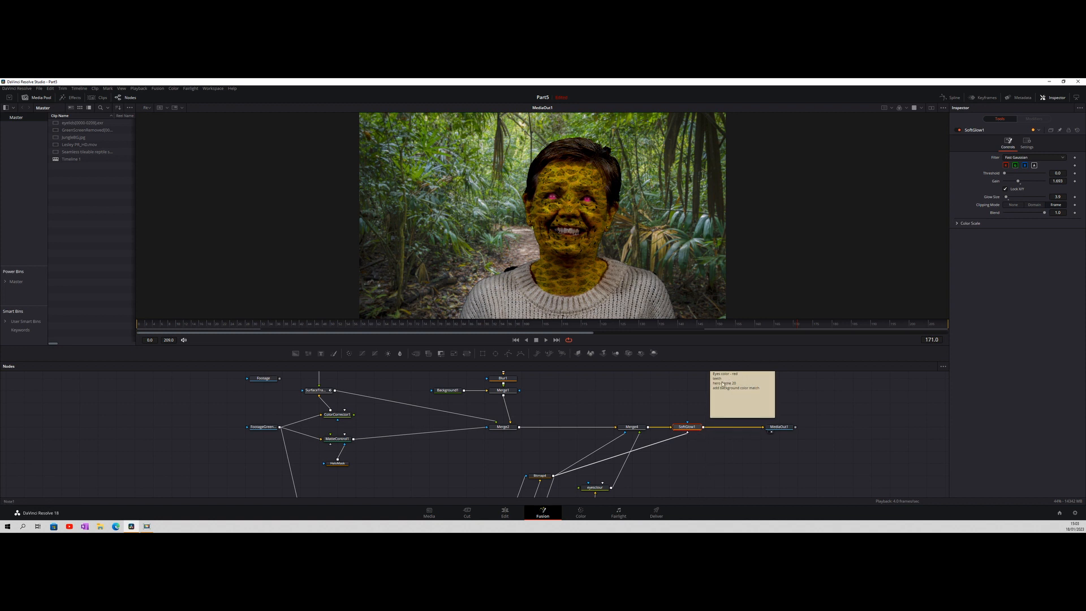
mouse_move(722, 384)
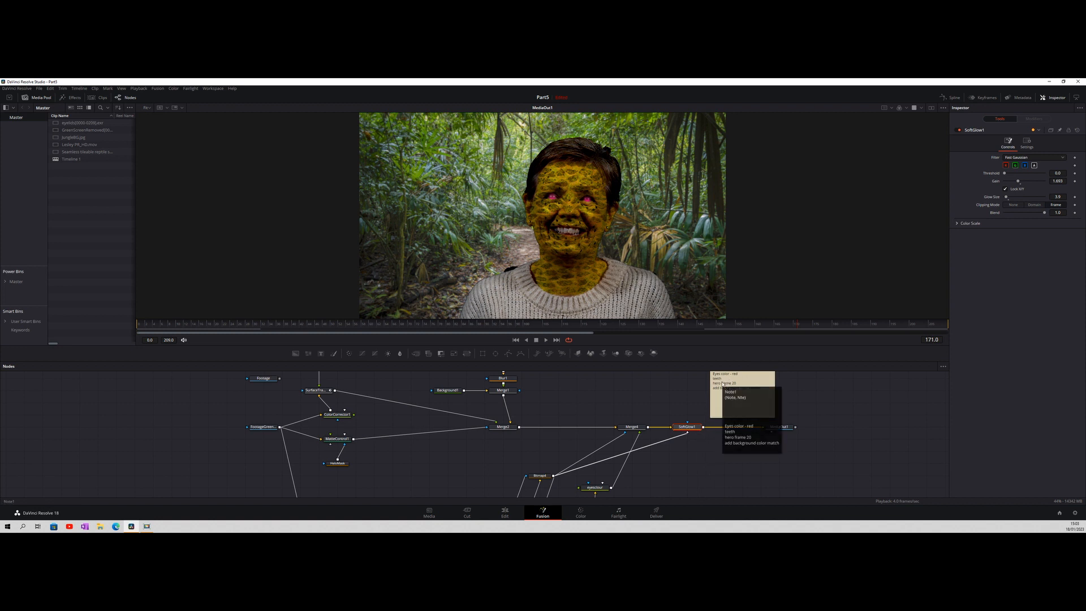